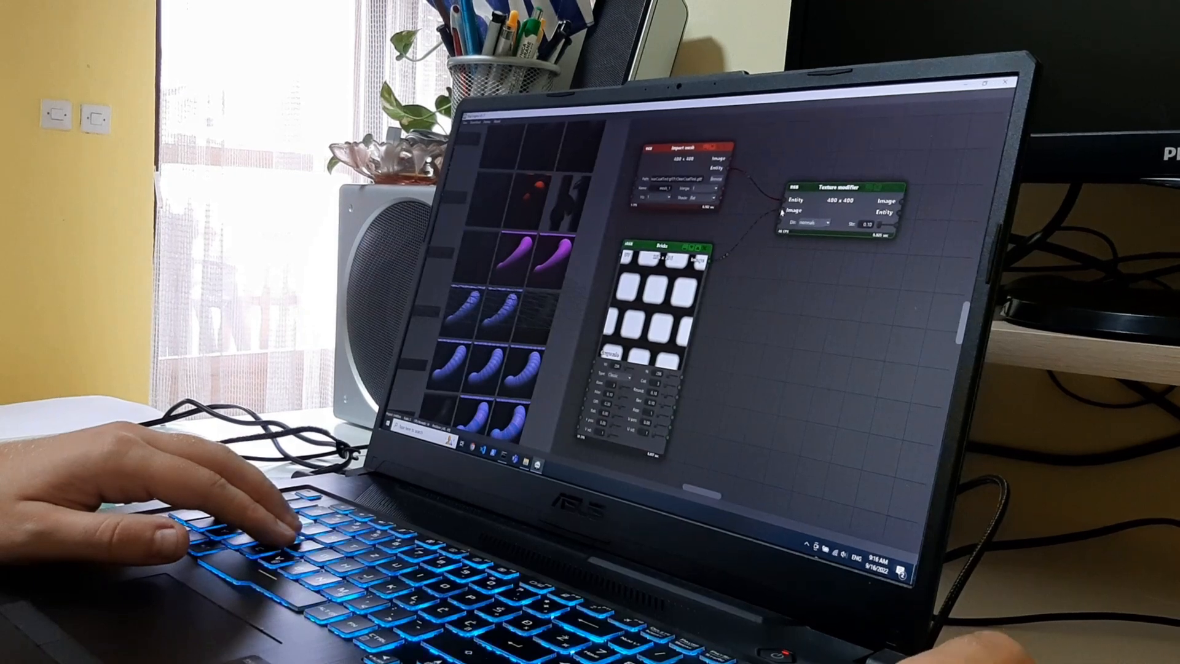
{"action": "left_click_drag", "start_coordinate": [666, 245], "coordinate": [670, 225]}
{"action": "left_click_drag", "start_coordinate": [666, 361], "coordinate": [664, 367]}
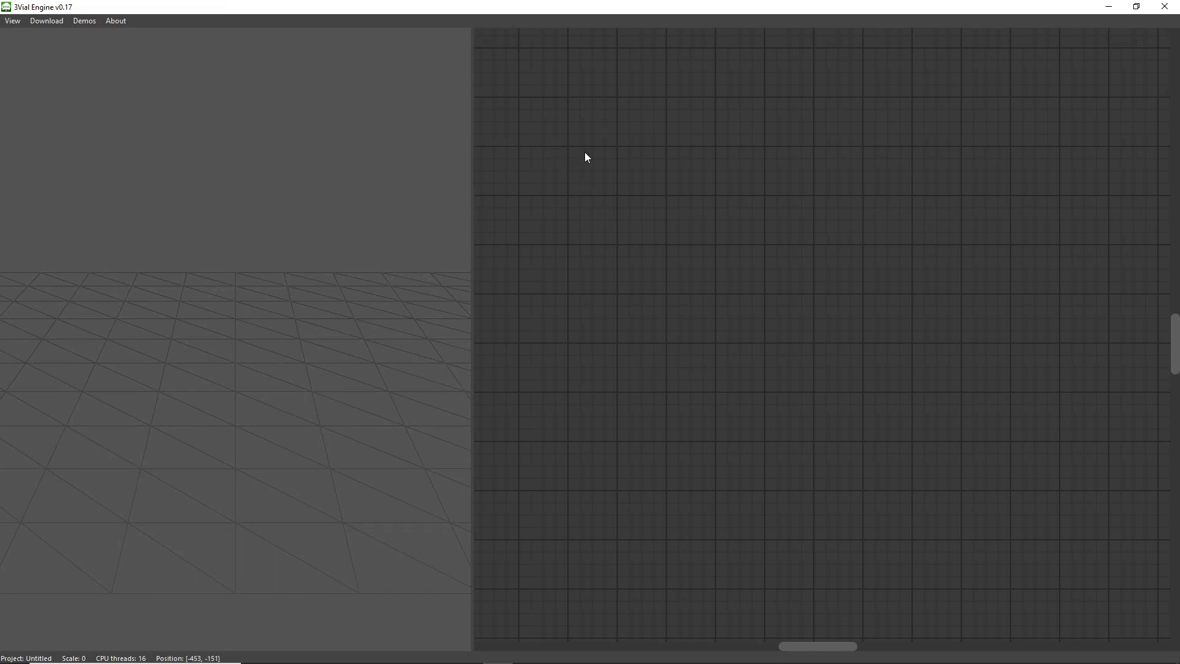
Add a Torus mesh generator node and place it in the upper-left area of the node graph
{"action": "right_click", "coordinate": [559, 118]}
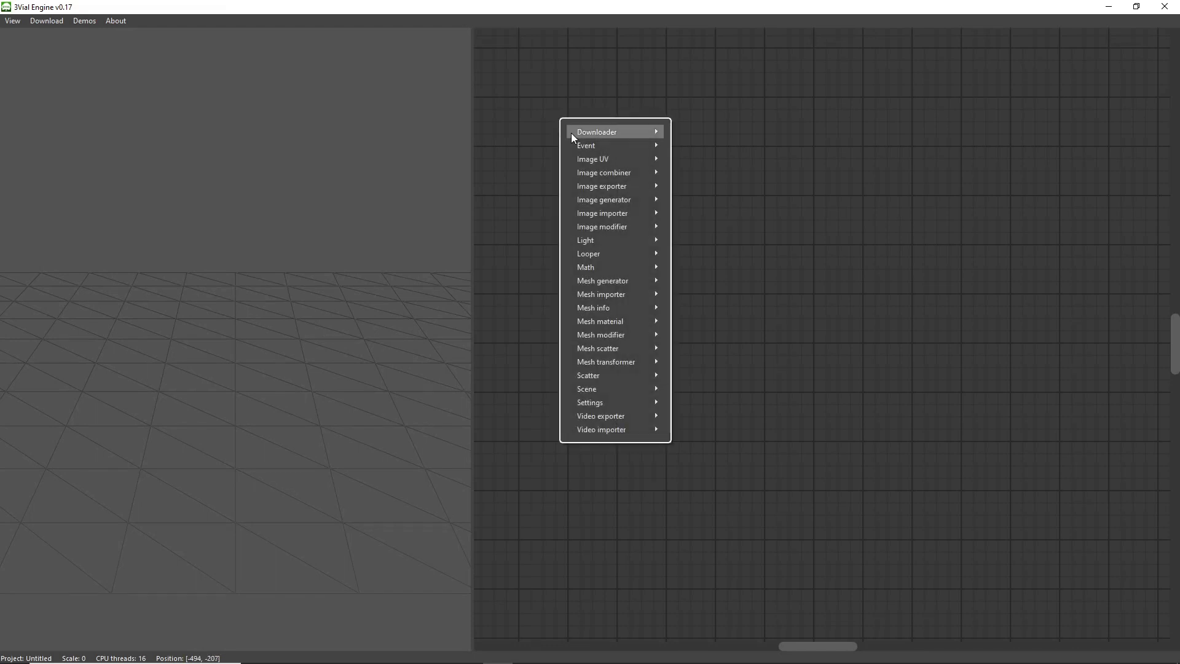
{"action": "mouse_move", "coordinate": [626, 281]}
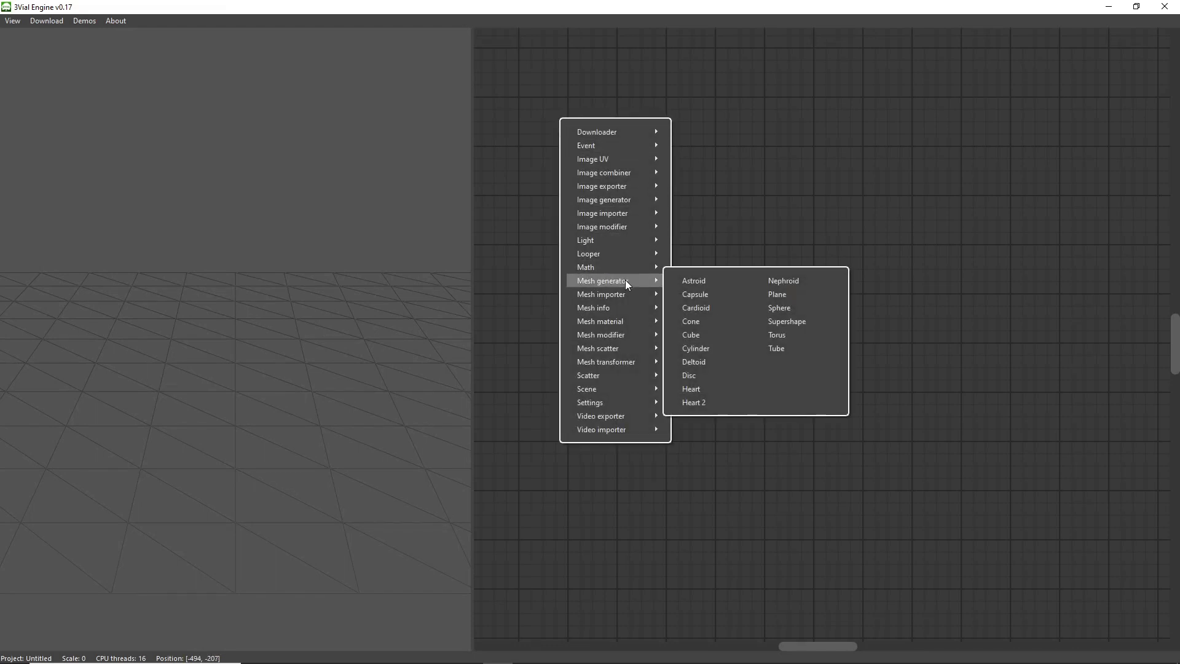
{"action": "left_click", "coordinate": [778, 334]}
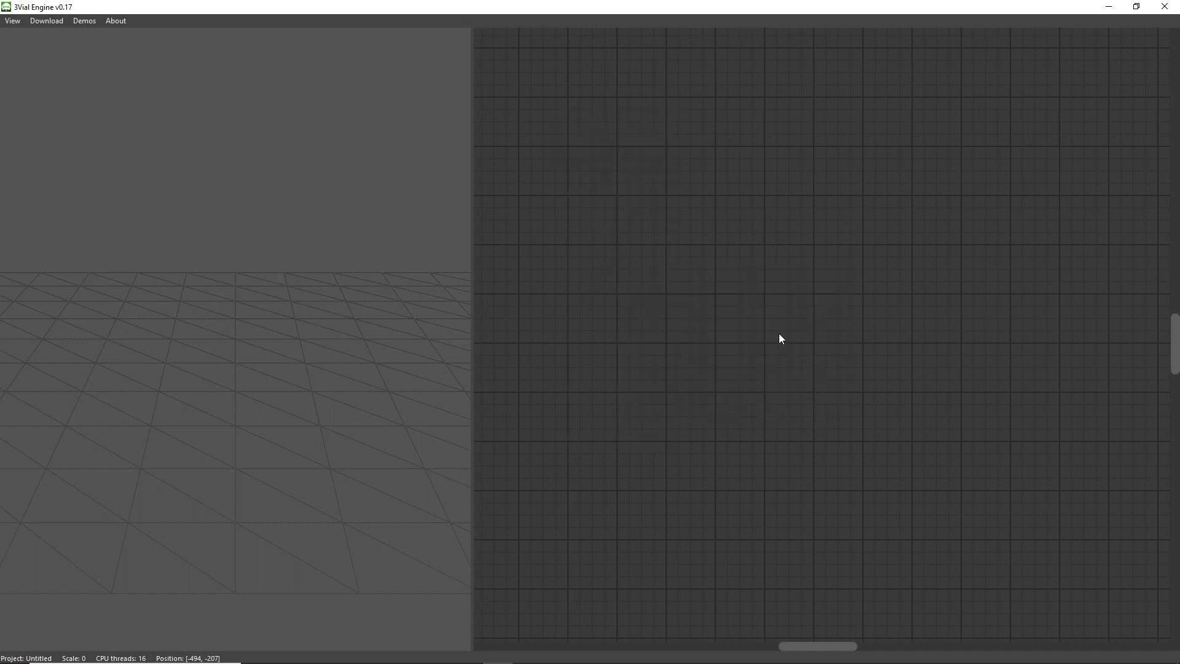
{"action": "left_click_drag", "start_coordinate": [660, 152], "coordinate": [628, 175]}
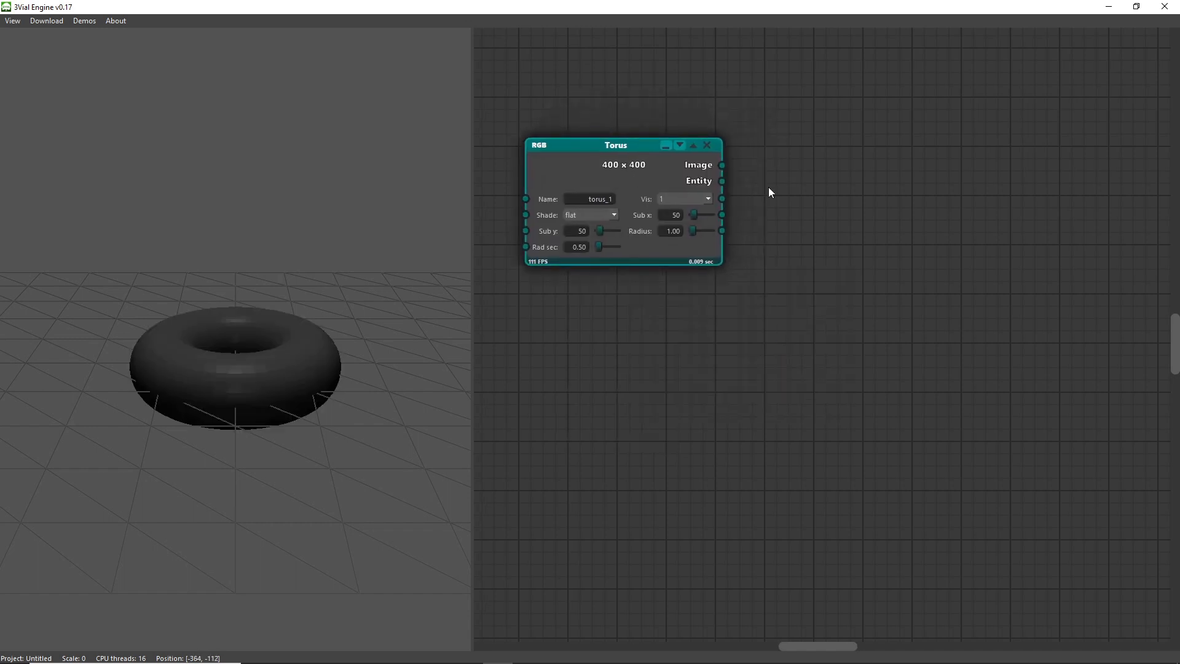
Add a Plane circular mesh scatter node beside the torus and connect the torus's Entity output to its Entity input
{"action": "right_click", "coordinate": [810, 130]}
{"action": "mouse_move", "coordinate": [860, 362]}
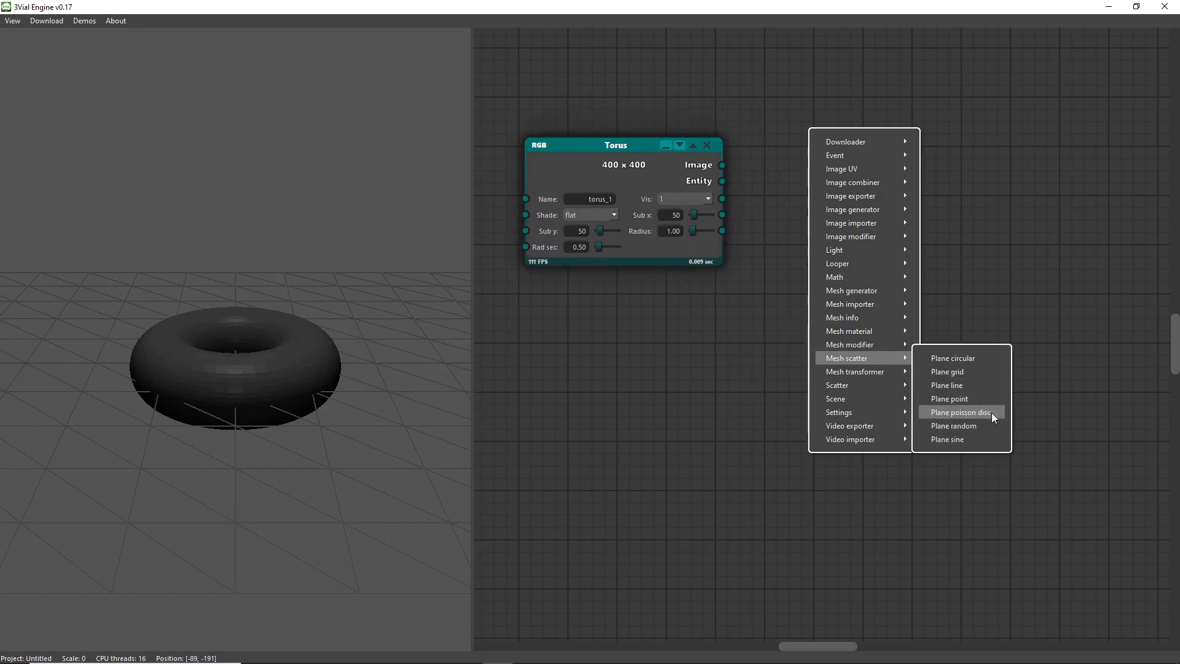
{"action": "left_click", "coordinate": [966, 359]}
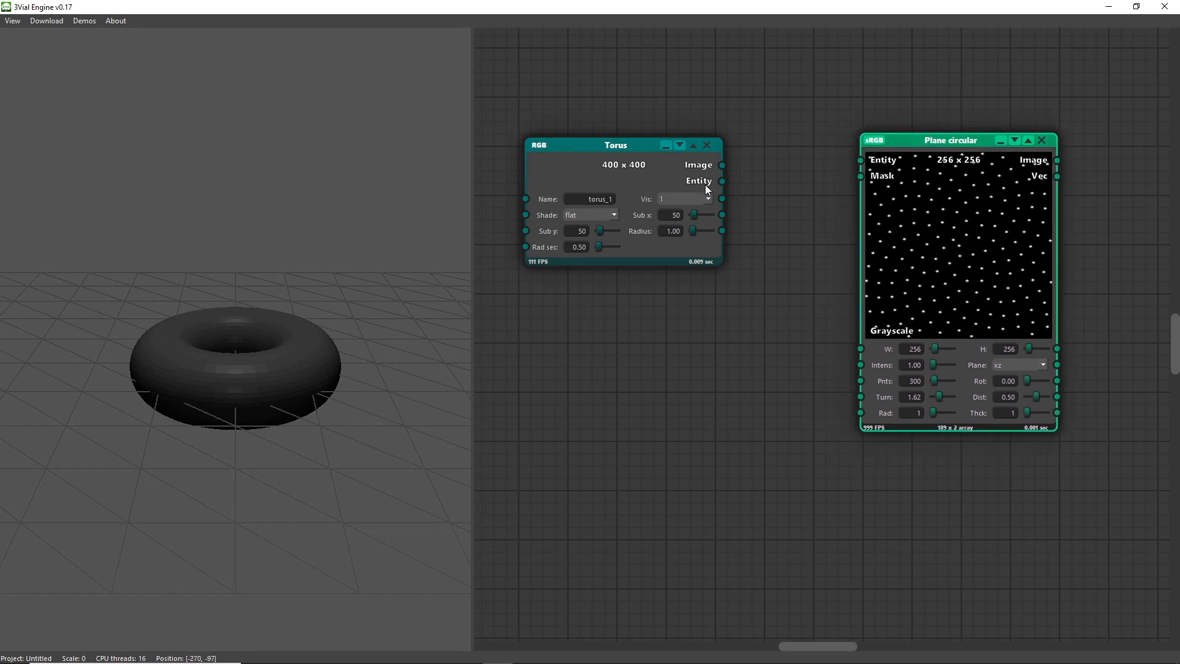
{"action": "left_click_drag", "start_coordinate": [722, 181], "coordinate": [861, 161]}
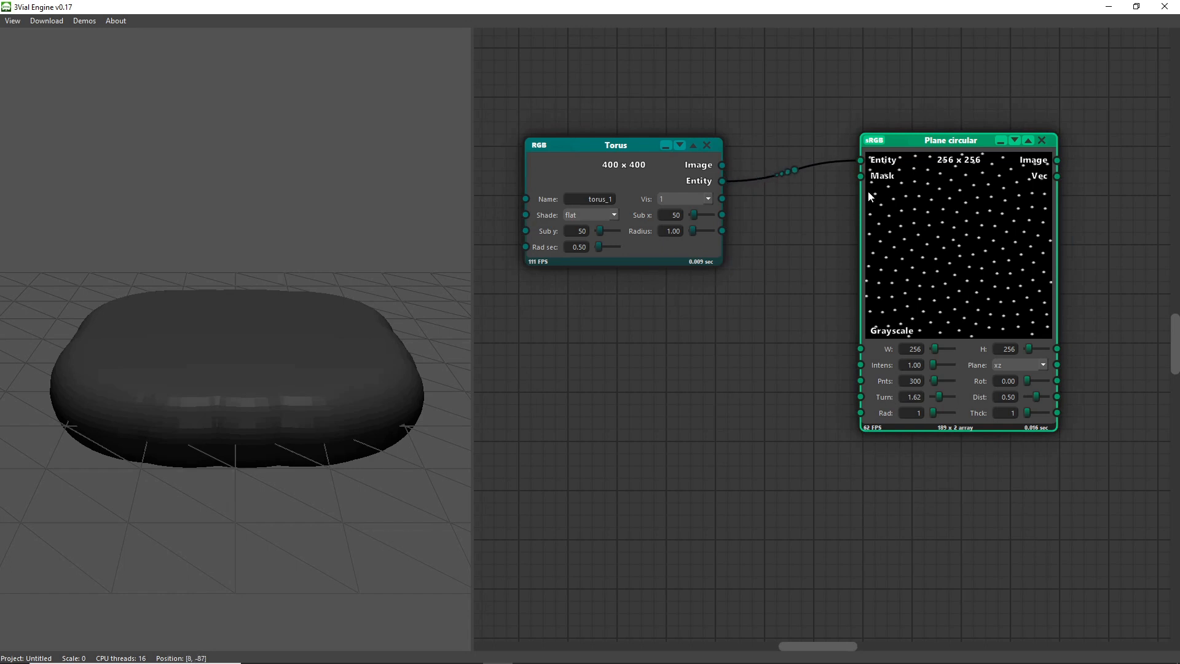
Move the Plane circular node higher in the graph and raise its intensity to about 28 to spread out the tori
{"action": "left_click_drag", "start_coordinate": [938, 196], "coordinate": [938, 121]}
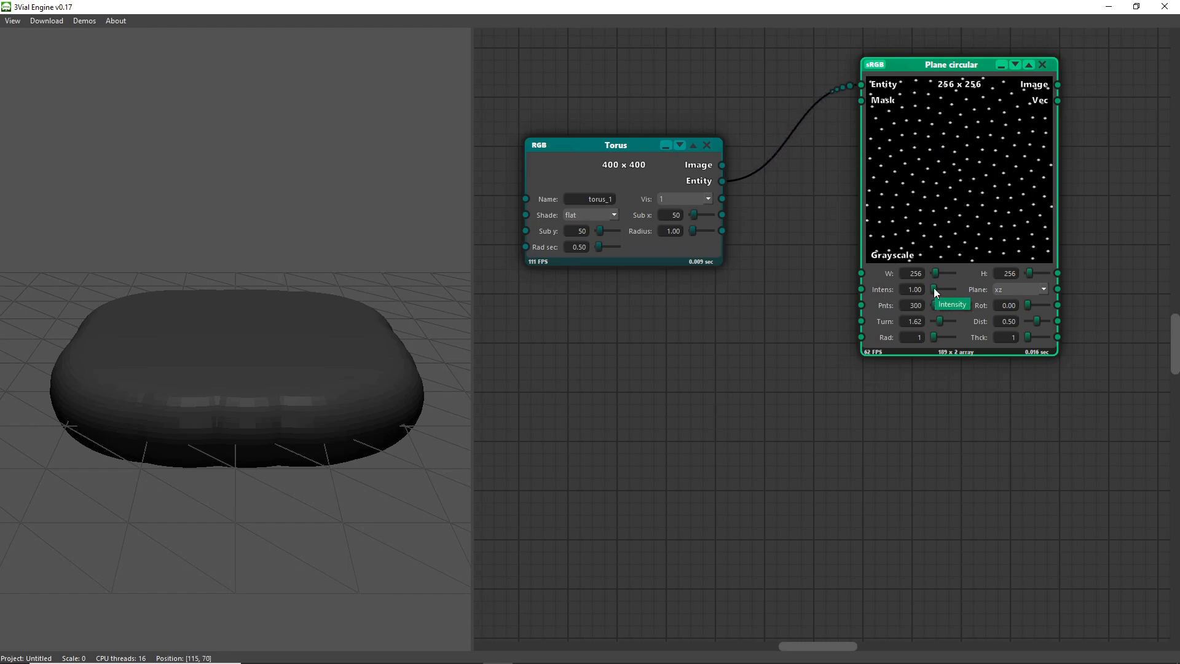
{"action": "left_click_drag", "start_coordinate": [934, 289], "coordinate": [938, 289]}
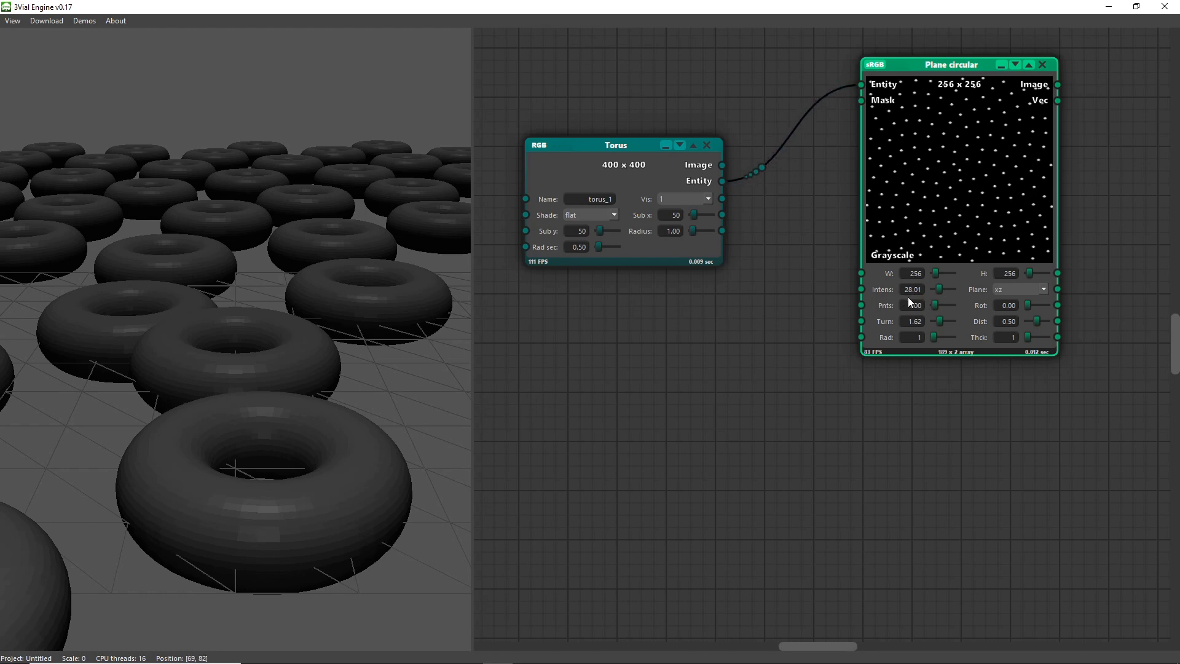
{"action": "left_click_drag", "start_coordinate": [410, 342], "coordinate": [432, 327]}
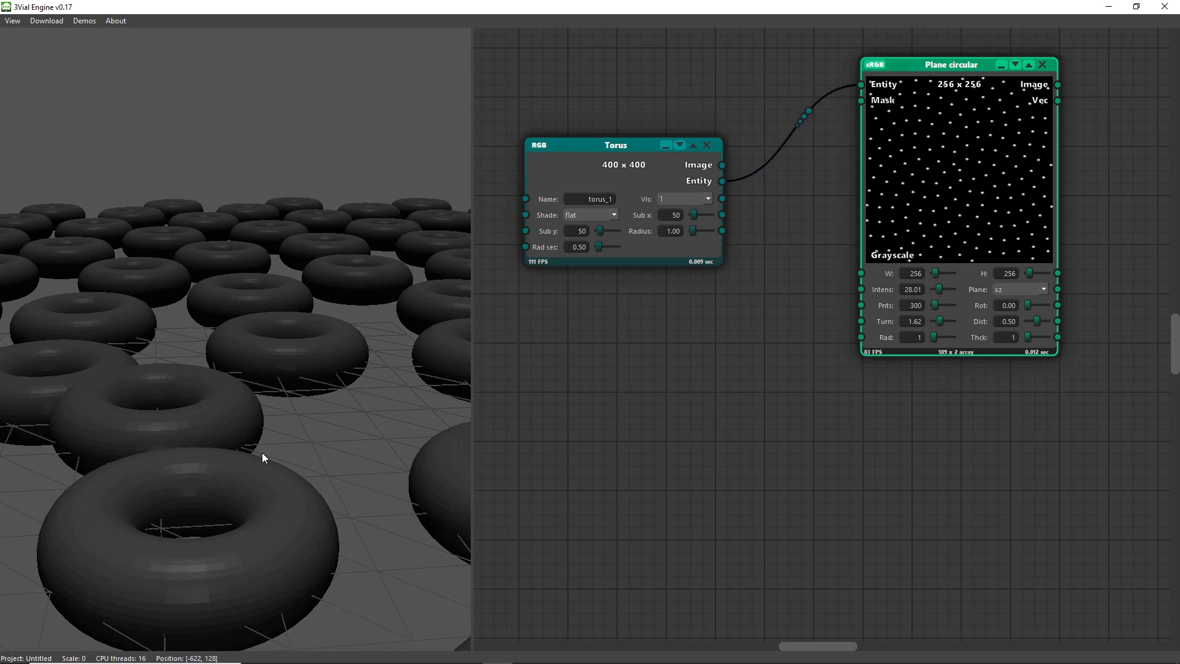
Try the yx, yz and xy planes for the circular scatter and set it back to xz
{"action": "left_click", "coordinate": [1008, 287]}
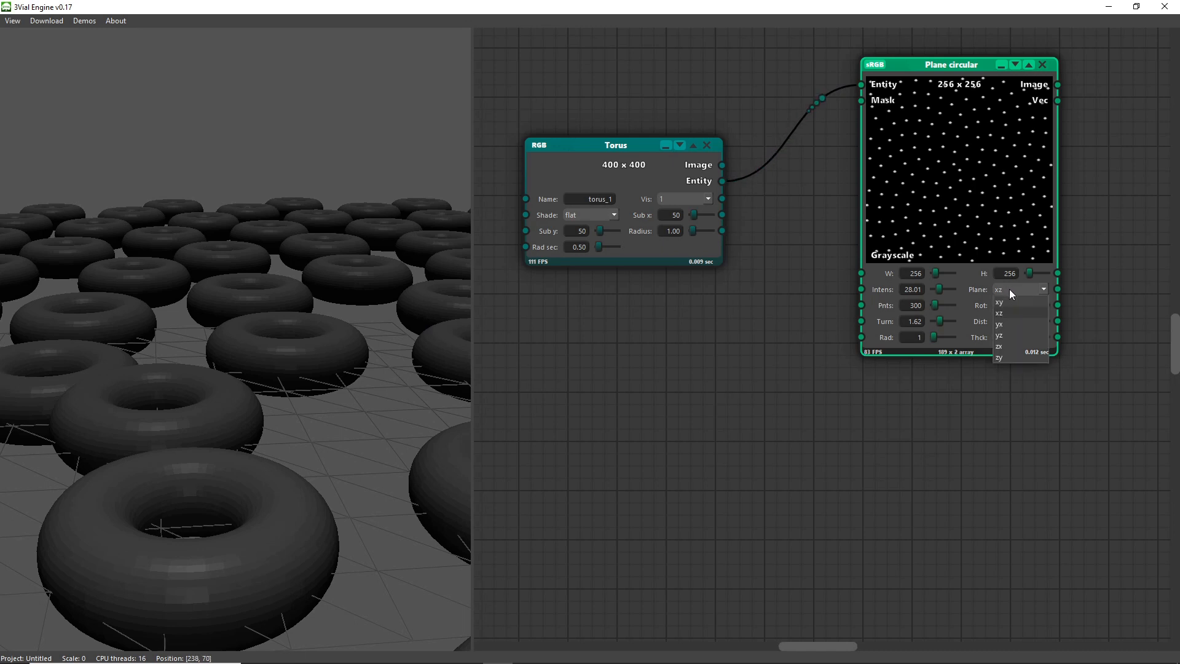
{"action": "left_click", "coordinate": [1001, 319]}
{"action": "left_click", "coordinate": [1003, 290]}
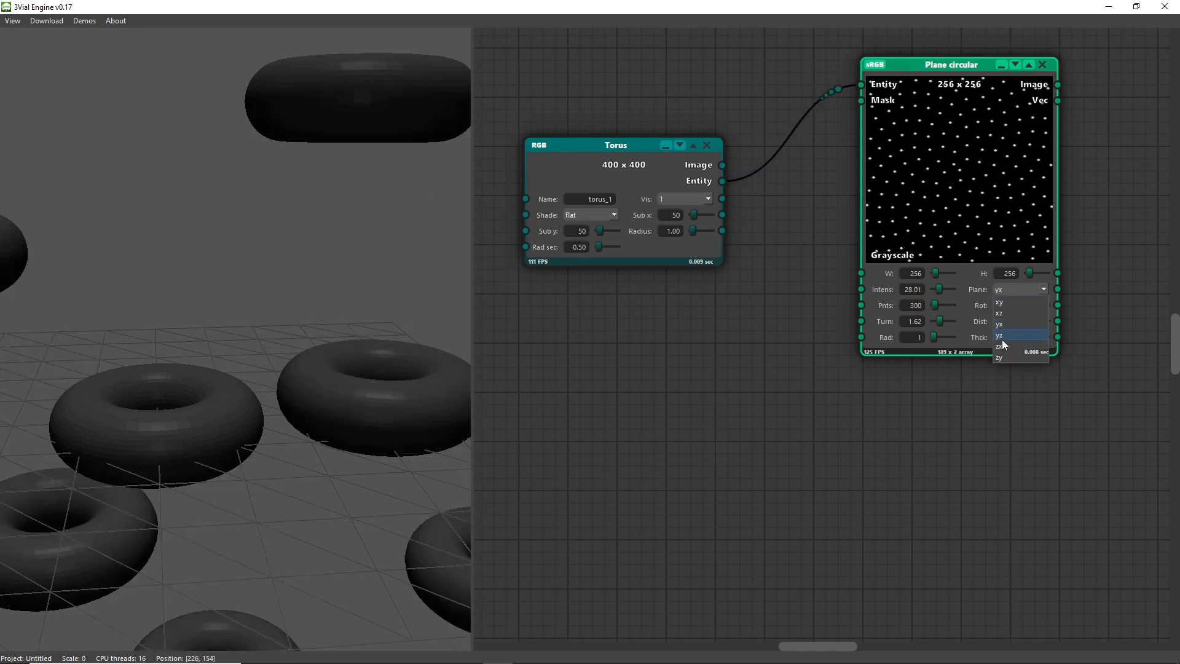
{"action": "left_click", "coordinate": [1002, 337]}
{"action": "left_click", "coordinate": [1006, 291]}
{"action": "left_click", "coordinate": [1004, 301]}
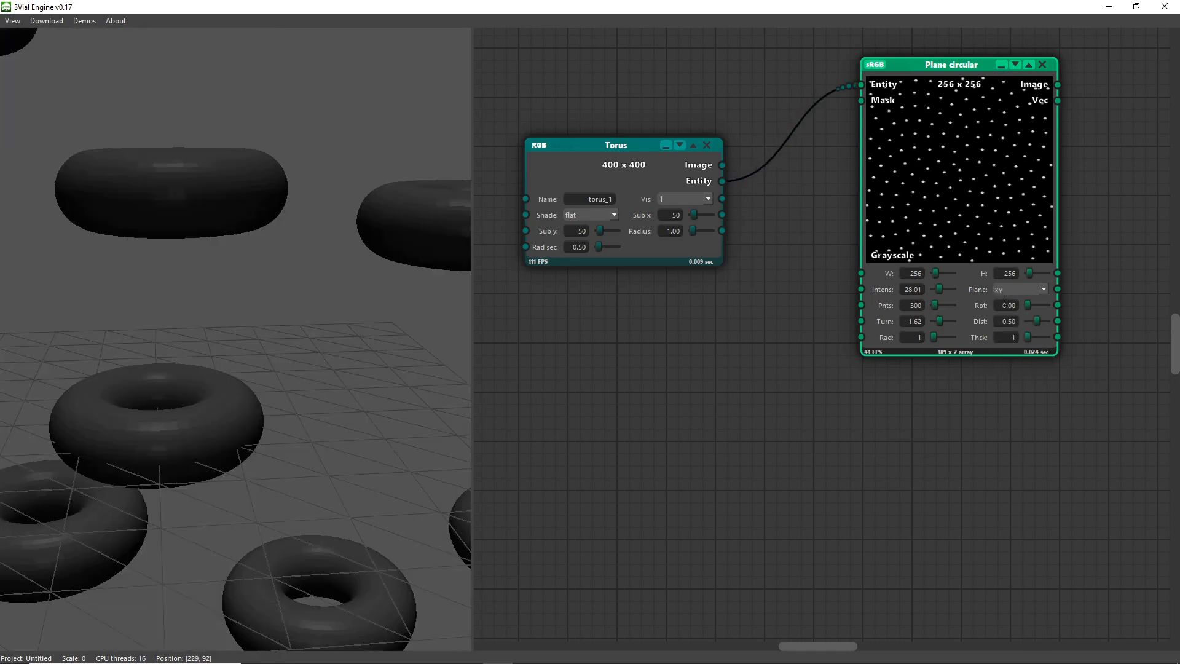
{"action": "left_click", "coordinate": [1007, 288]}
{"action": "left_click", "coordinate": [1003, 314]}
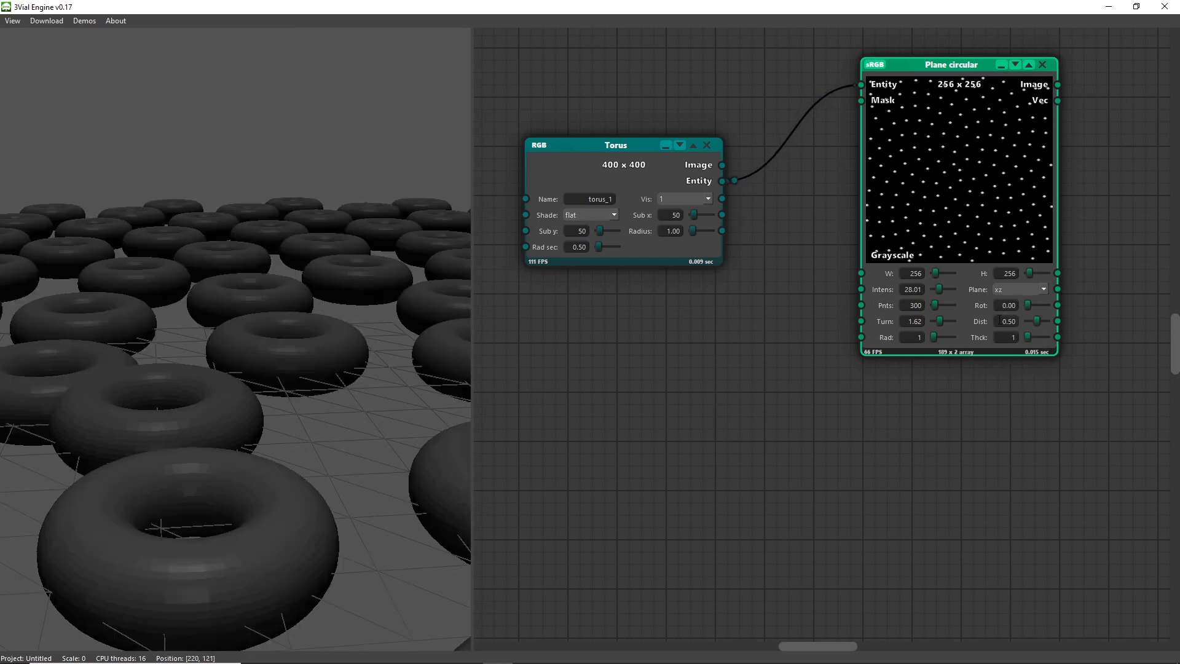
Set the circular scatter to about 1054 points, a rotation of 118.80 and a turn of 1.51
{"action": "left_click_drag", "start_coordinate": [934, 307], "coordinate": [935, 309]}
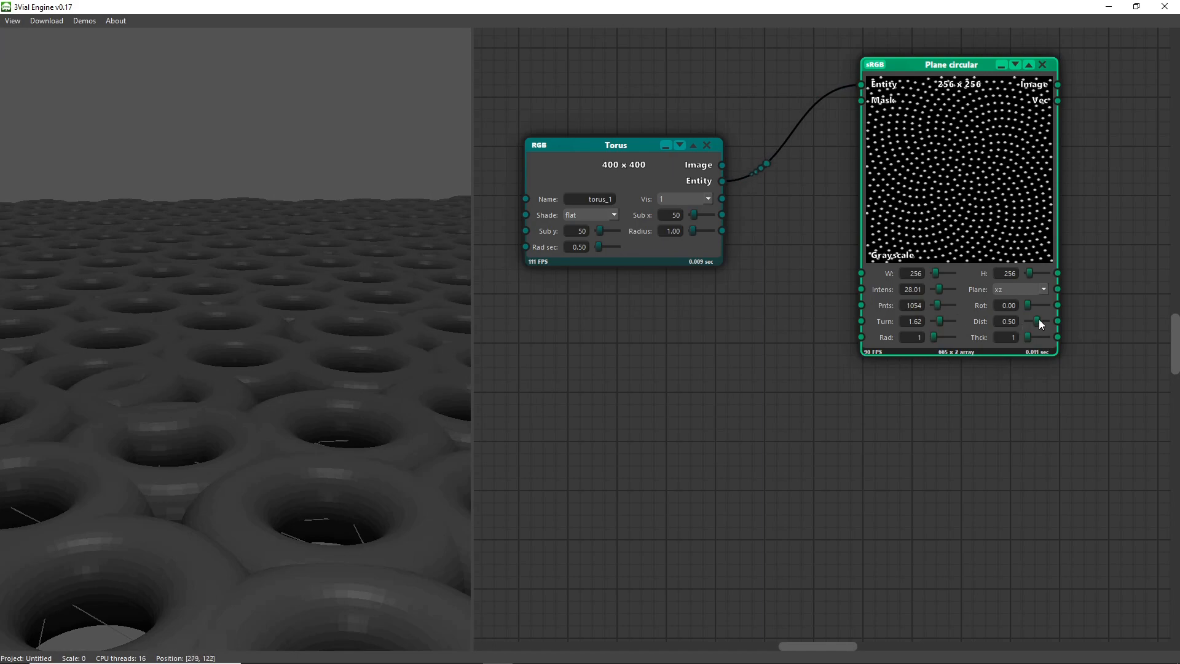
{"action": "left_click_drag", "start_coordinate": [1029, 305], "coordinate": [1035, 309]}
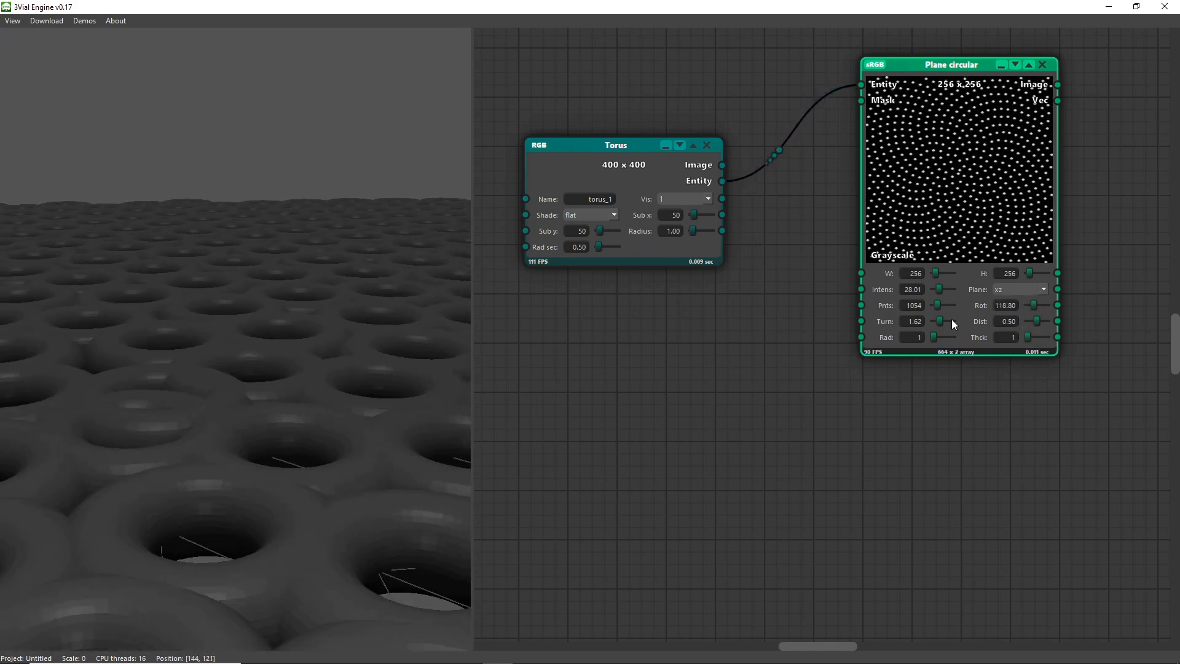
{"action": "left_click_drag", "start_coordinate": [940, 321], "coordinate": [945, 326]}
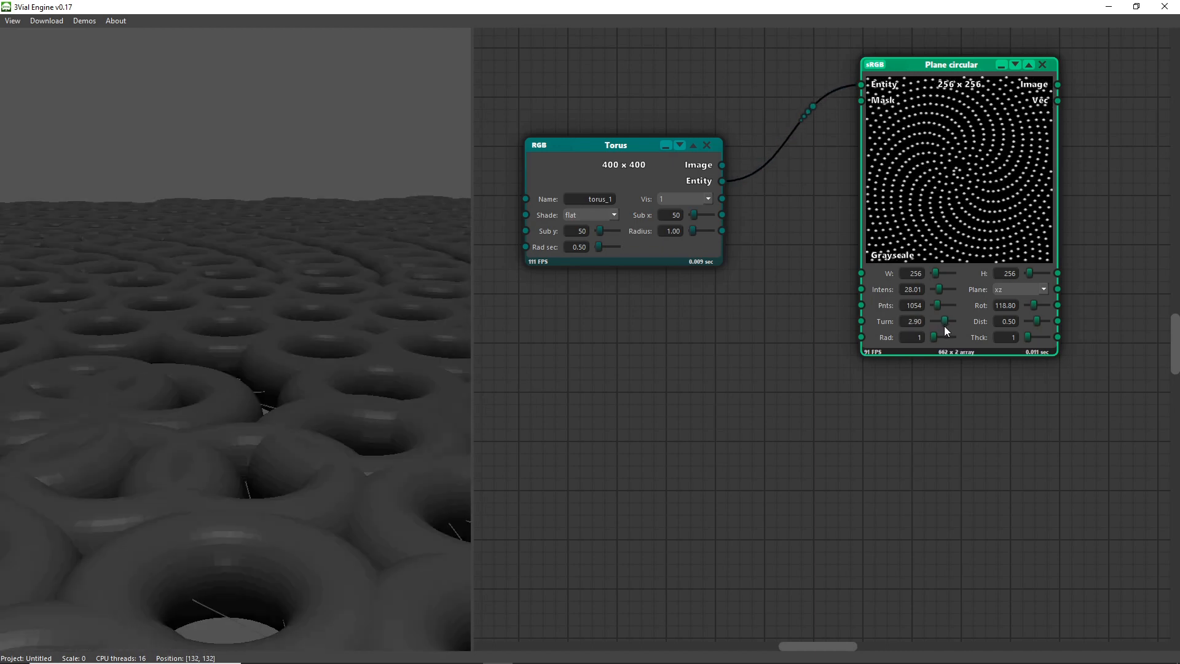
{"action": "left_click_drag", "start_coordinate": [944, 326], "coordinate": [939, 323]}
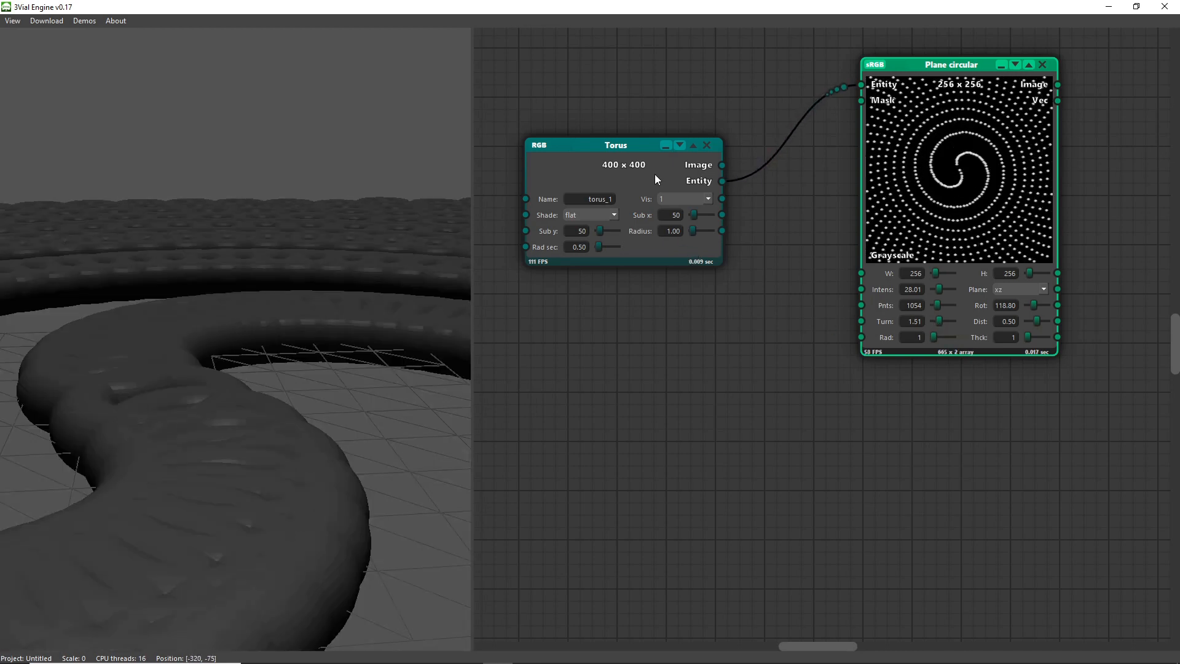
Set the torus's x and y subdivisions to 5 each
{"action": "left_click", "coordinate": [673, 232]}
{"action": "left_click", "coordinate": [675, 216]}
{"action": "type", "text": "5"}
{"action": "left_click", "coordinate": [581, 231]}
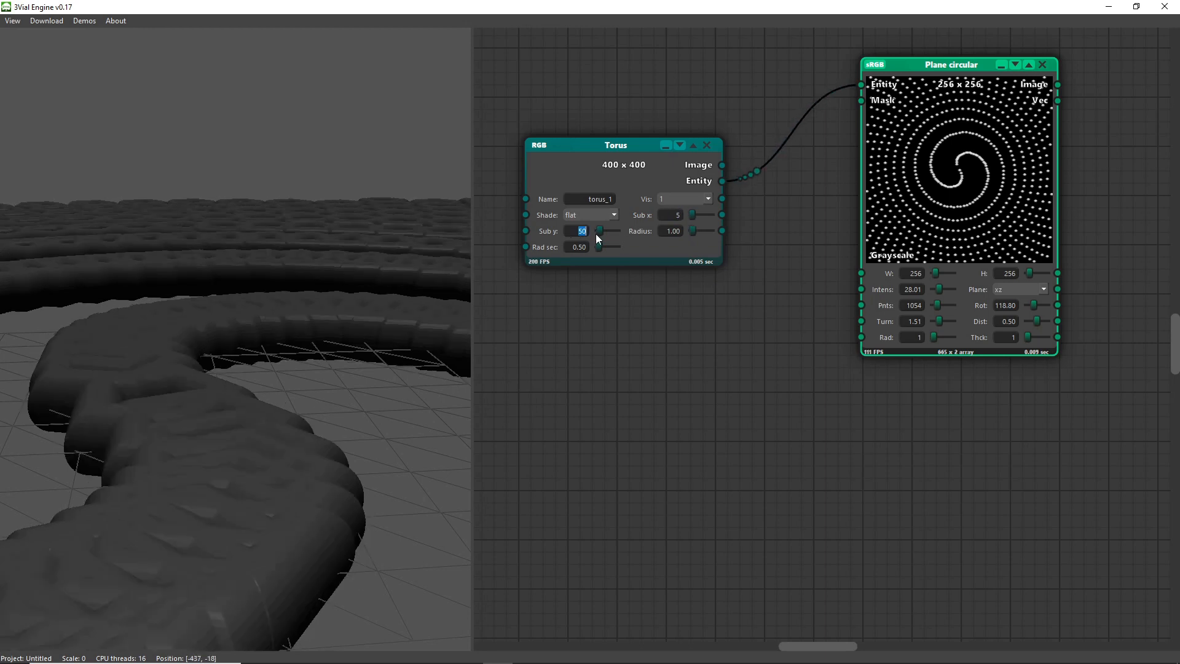
{"action": "type", "text": "5"}
Reduce the circular scatter to about 358 points
{"action": "middle_click_drag", "start_coordinate": [345, 338], "coordinate": [344, 369]}
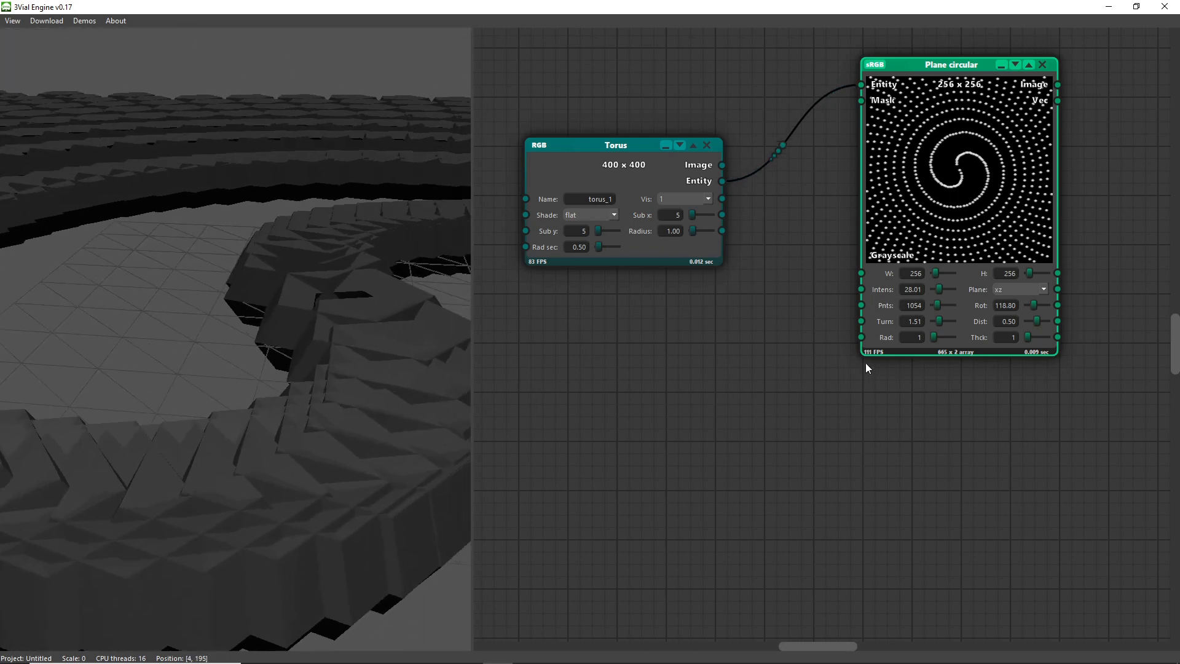
{"action": "left_click_drag", "start_coordinate": [935, 305], "coordinate": [932, 305]}
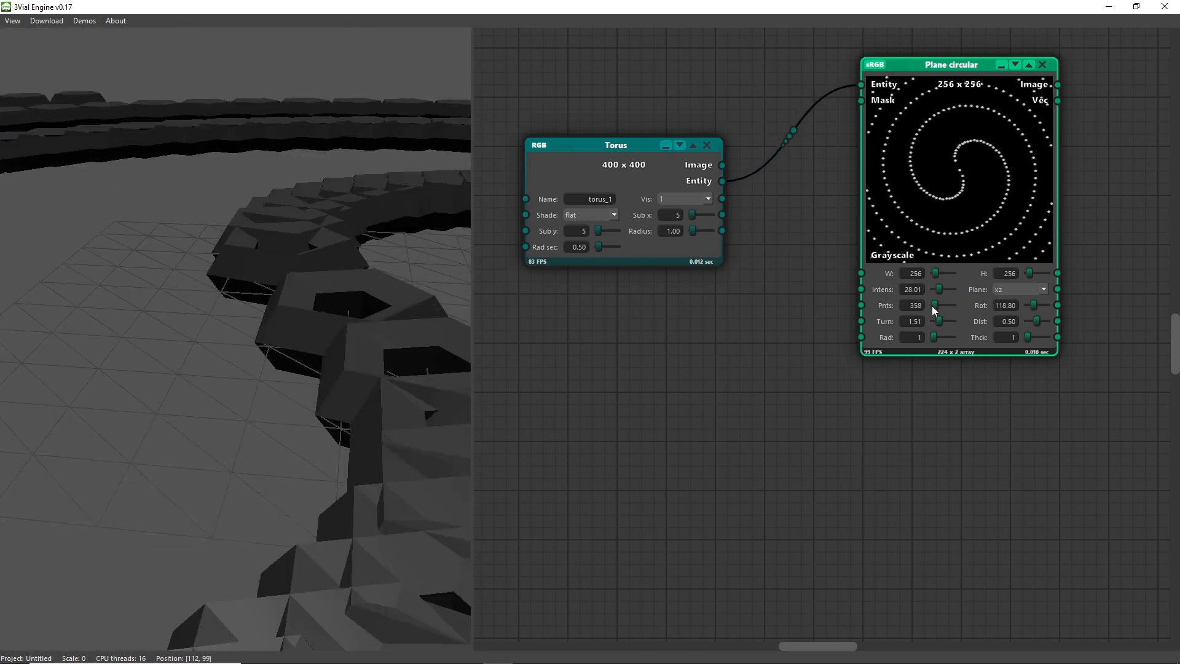
{"action": "middle_click_drag", "start_coordinate": [427, 322], "coordinate": [387, 293]}
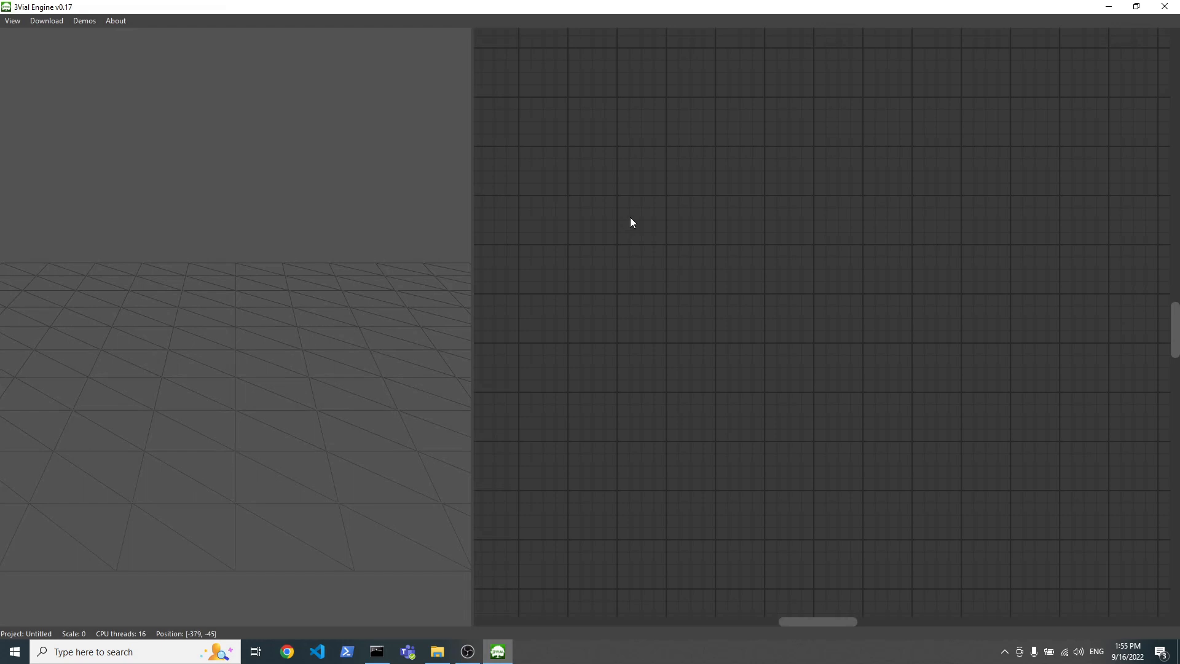
Add a Transforms GPU node to the empty graph and place it toward the right side, leaving room for input nodes
{"action": "right_click", "coordinate": [599, 129]}
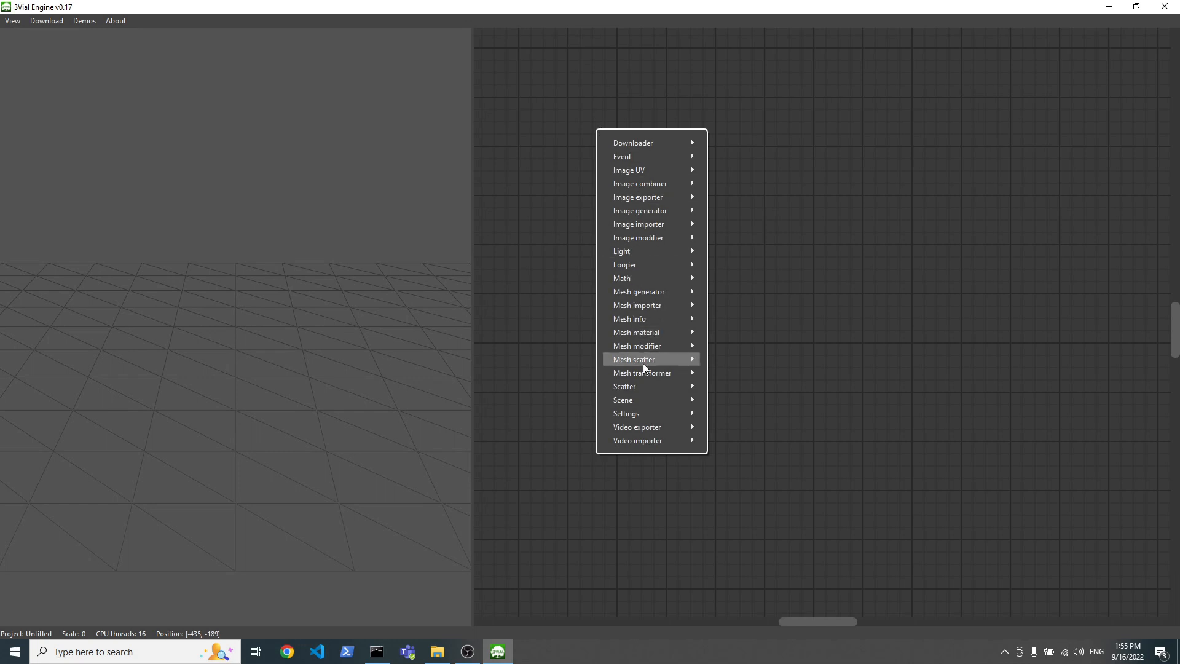
{"action": "mouse_move", "coordinate": [646, 372]}
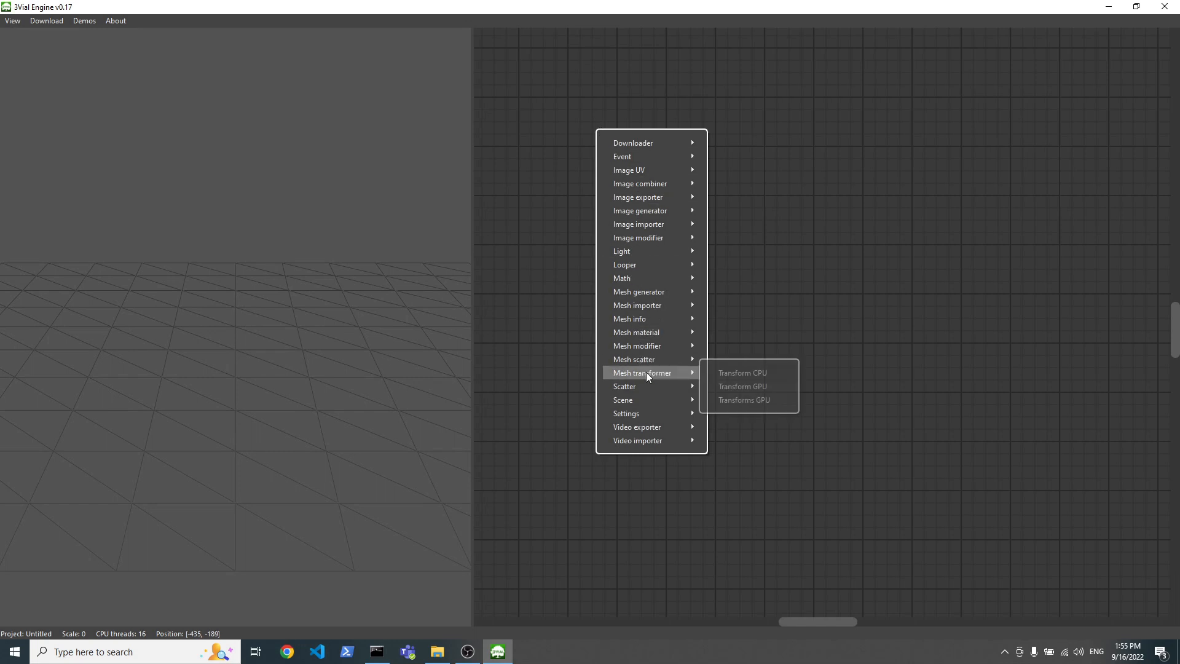
{"action": "left_click", "coordinate": [755, 404]}
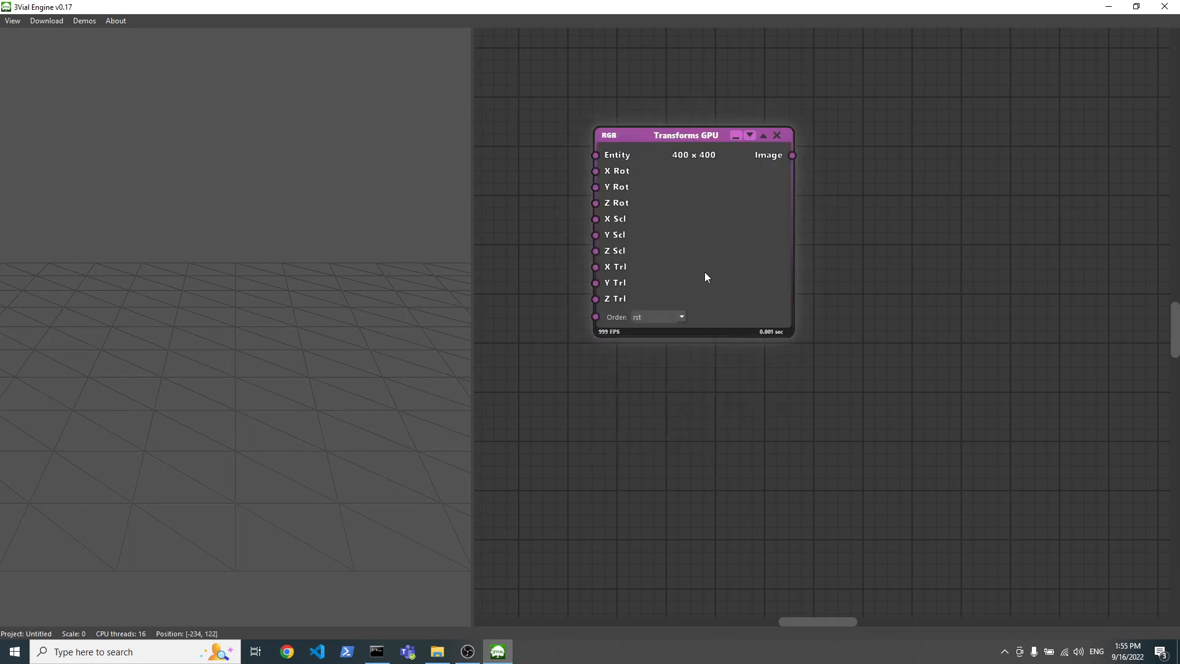
{"action": "left_click_drag", "start_coordinate": [704, 271], "coordinate": [926, 232]}
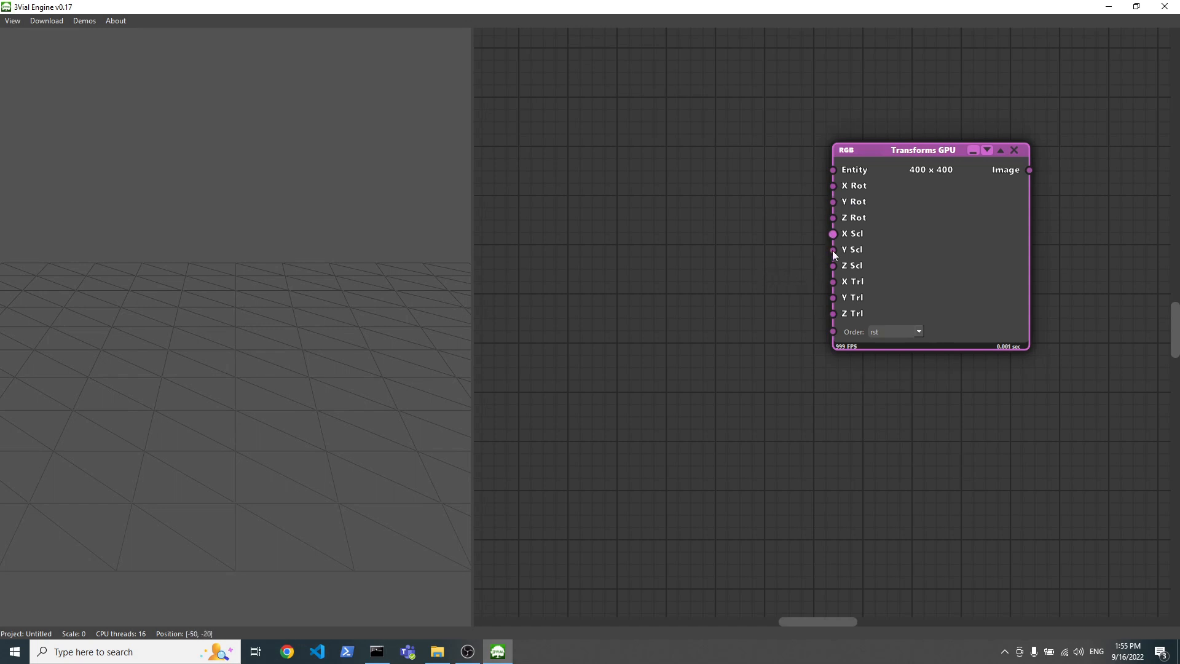
{"action": "left_click_drag", "start_coordinate": [869, 274], "coordinate": [916, 303]}
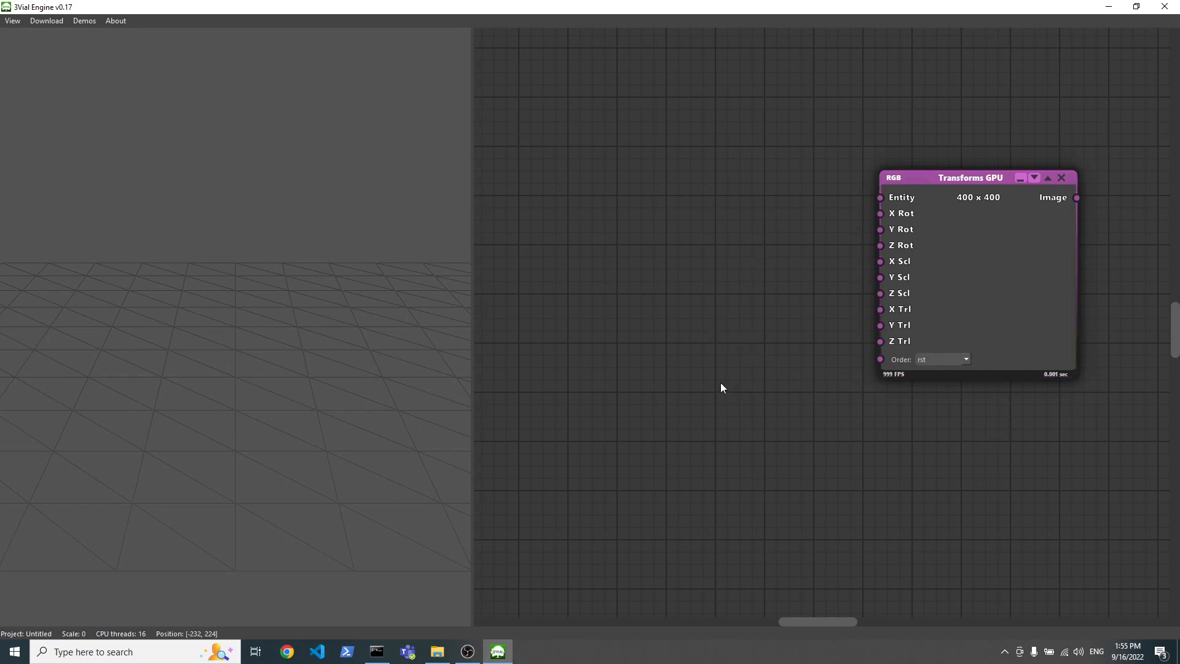
Import the Duck glTF model from File Explorer, place its node at the graph's upper left and set its shading to smooth_fast
{"action": "left_click", "coordinate": [437, 652]}
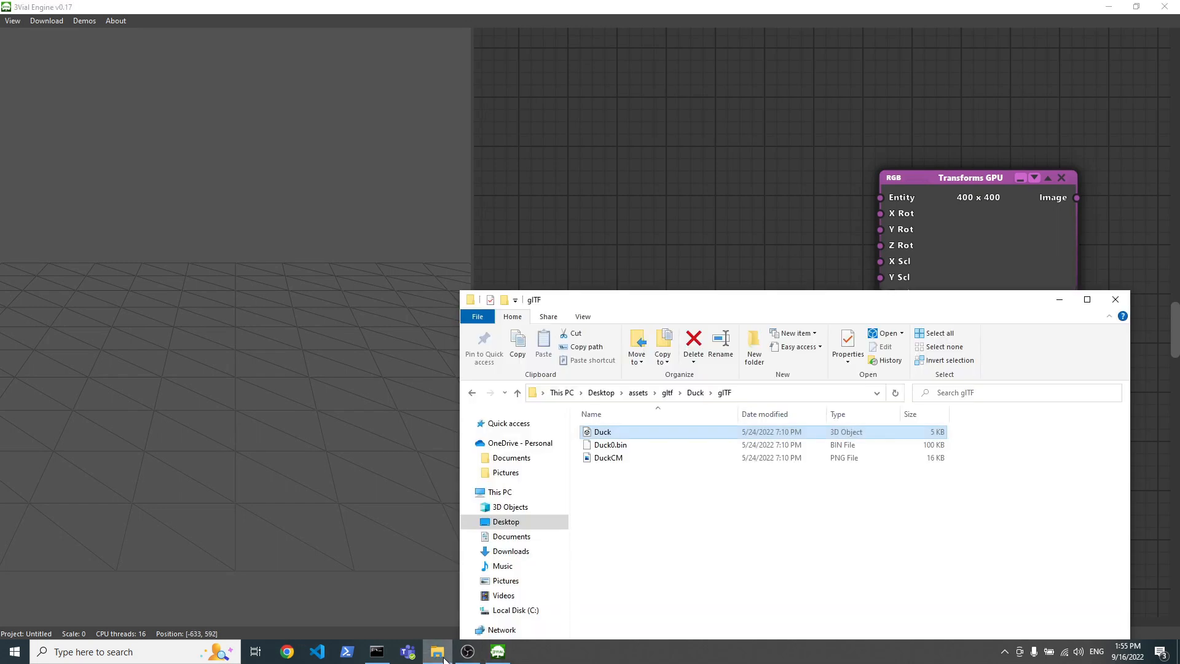
{"action": "left_click_drag", "start_coordinate": [615, 438], "coordinate": [288, 326]}
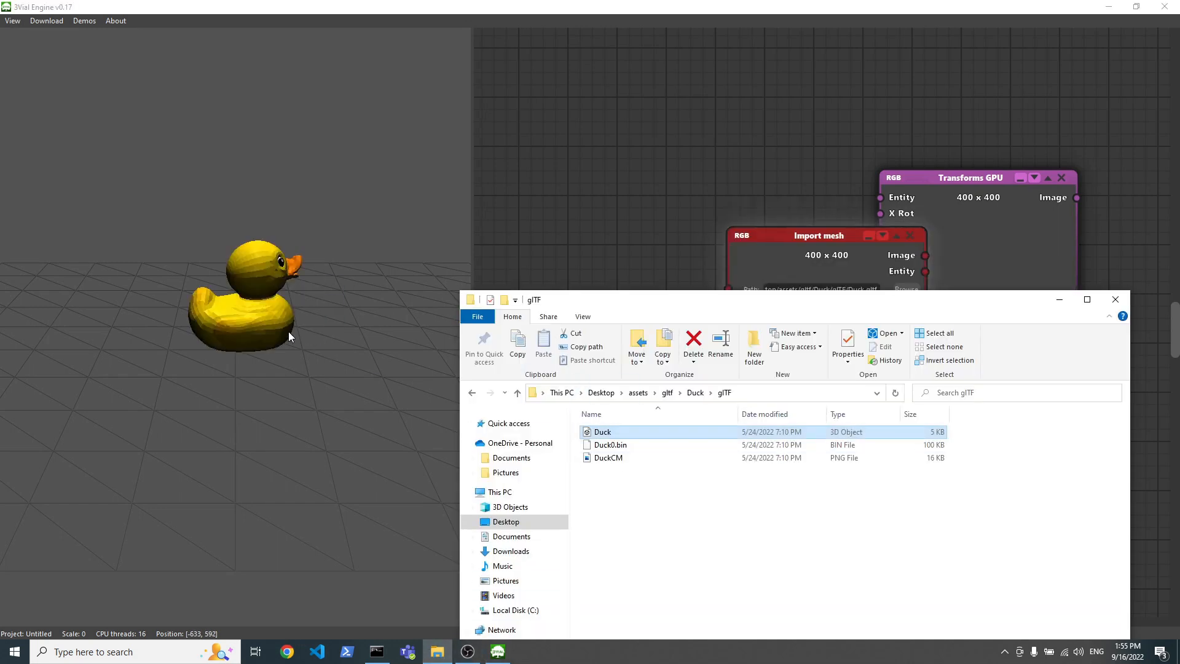
{"action": "left_click_drag", "start_coordinate": [771, 275], "coordinate": [591, 143]}
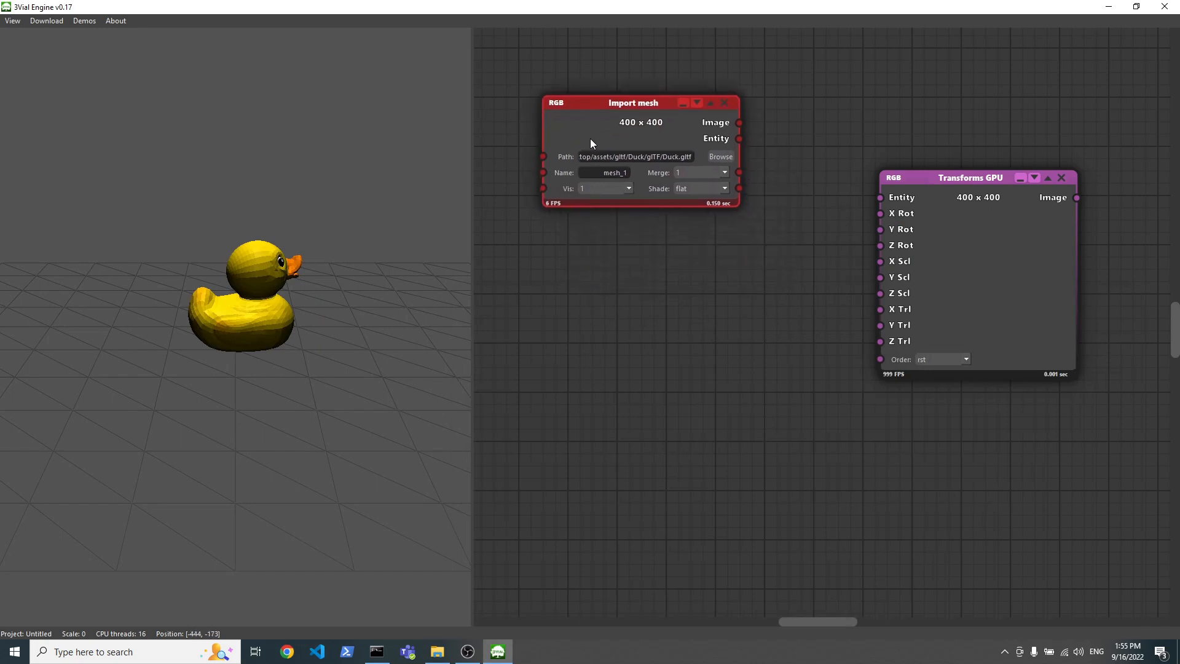
{"action": "left_click", "coordinate": [691, 190]}
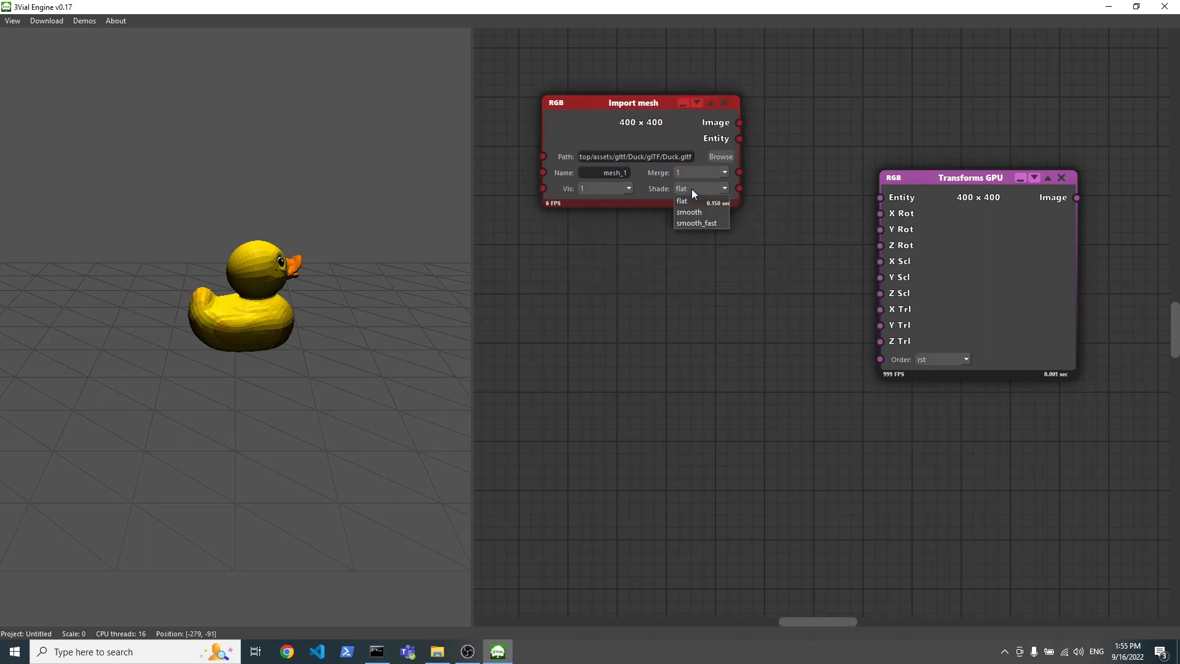
{"action": "left_click", "coordinate": [692, 222]}
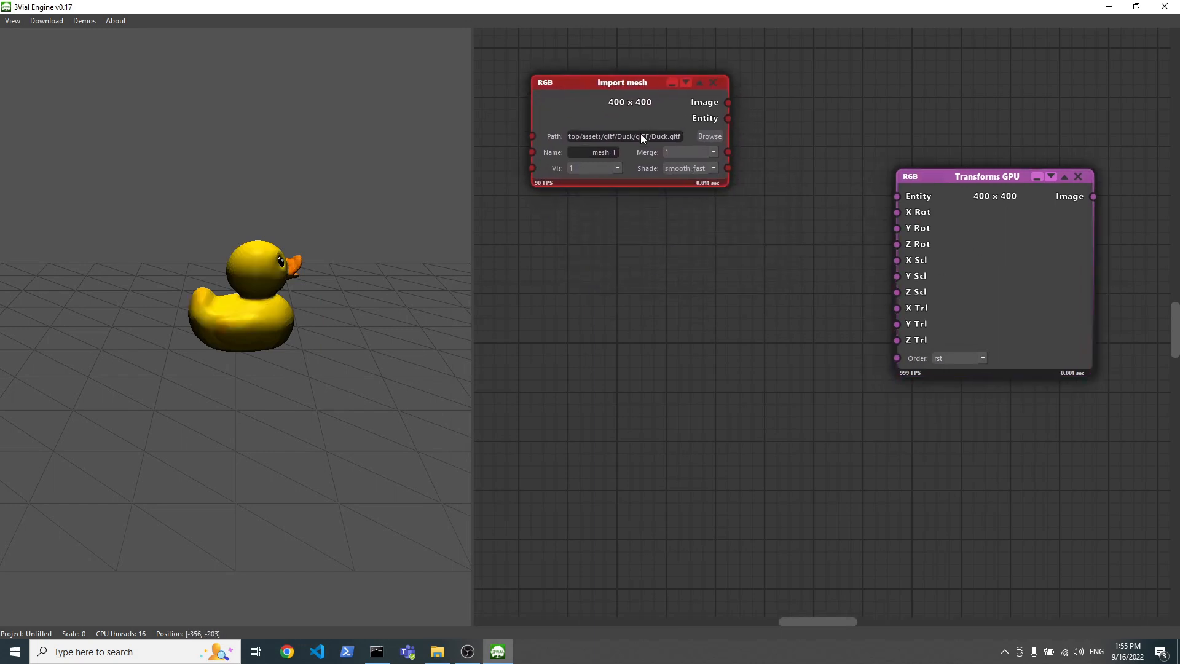
Add a Random scatter node and place it directly below the Import mesh node
{"action": "right_click", "coordinate": [586, 225]}
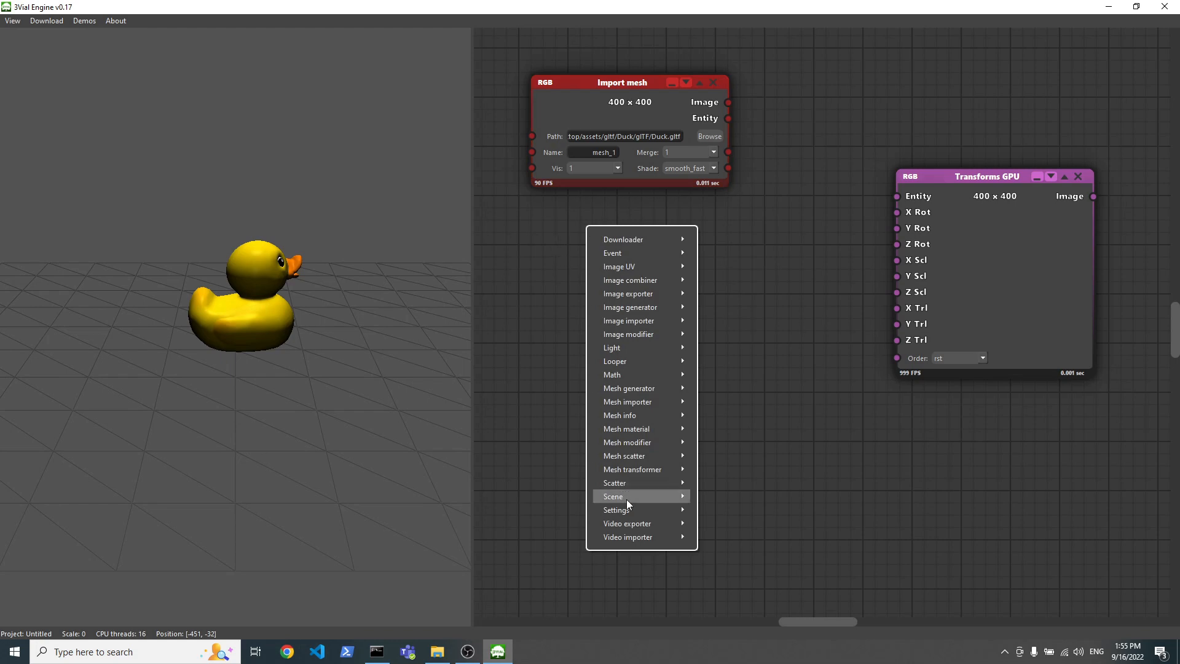
{"action": "mouse_move", "coordinate": [627, 484]}
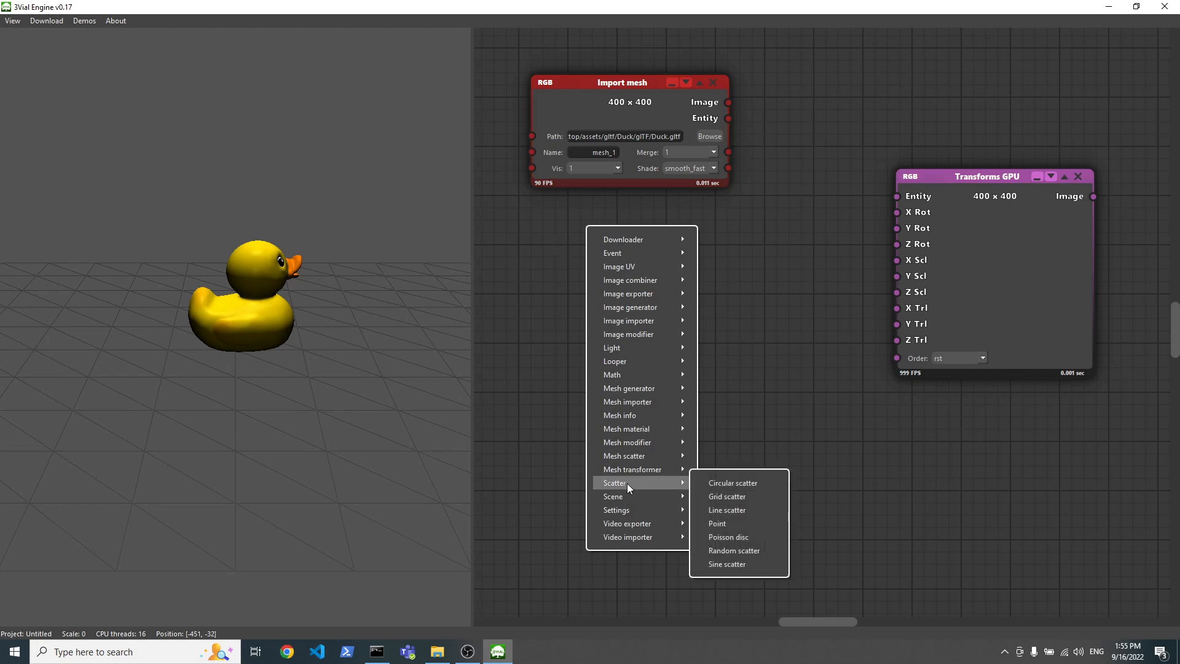
{"action": "left_click", "coordinate": [734, 549]}
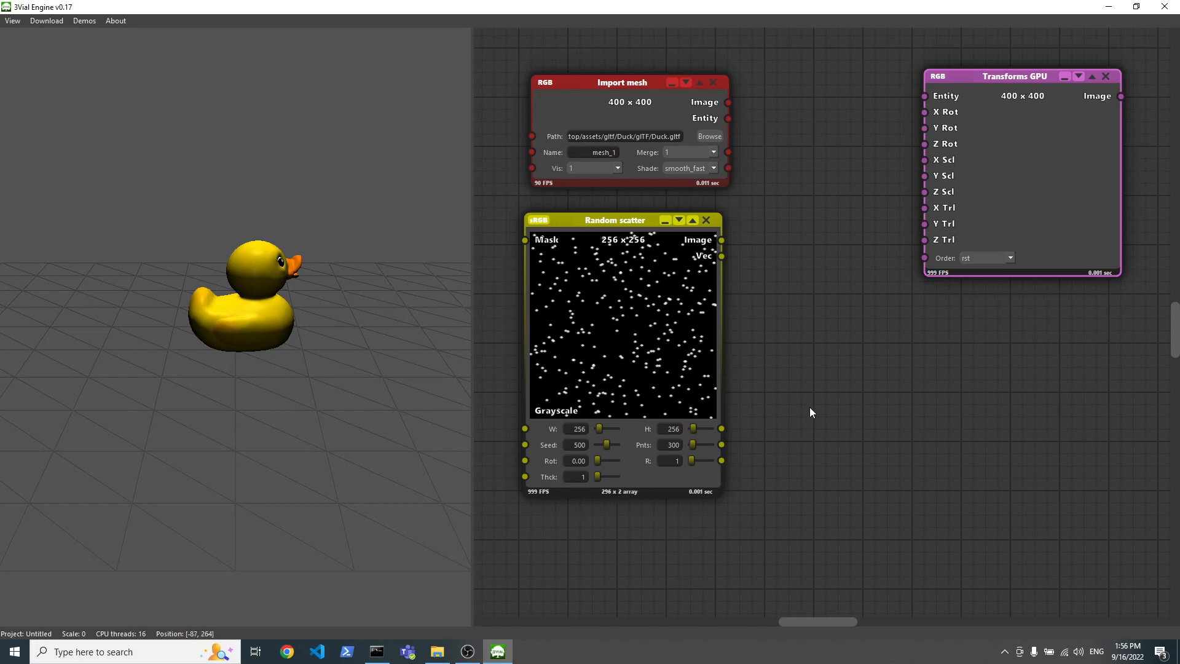
Add a Get vec col node beside Random scatter, feed it the scatter's Vec output and keep its column at 0
{"action": "left_click_drag", "start_coordinate": [809, 413], "coordinate": [785, 369]}
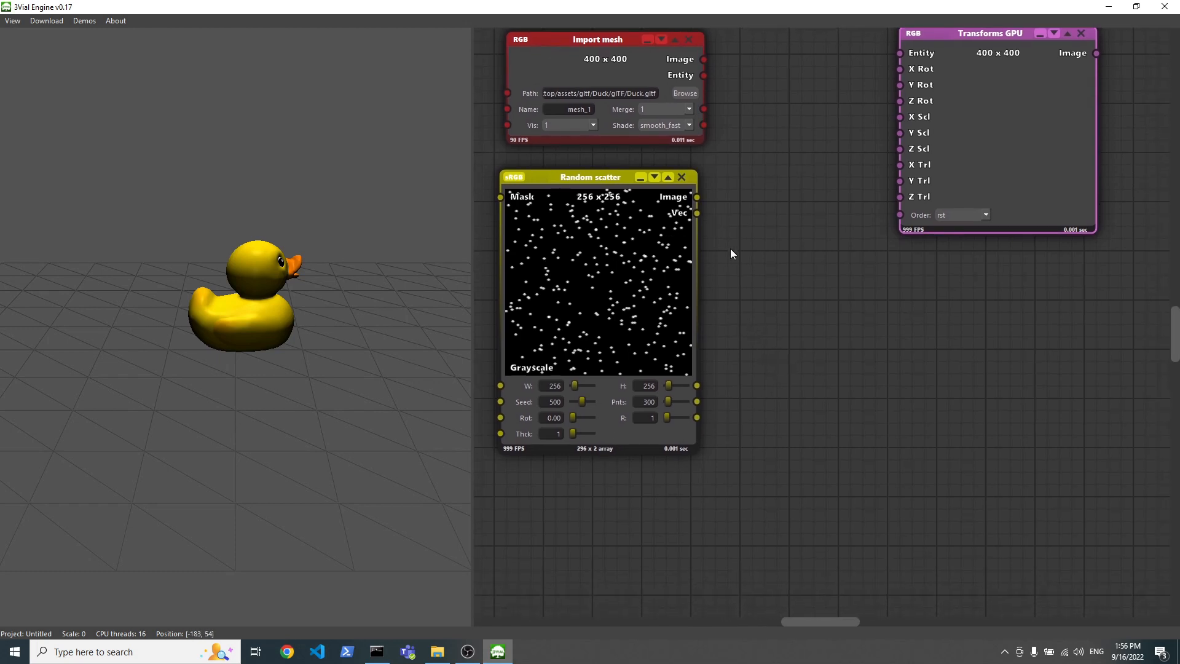
{"action": "right_click", "coordinate": [756, 283]}
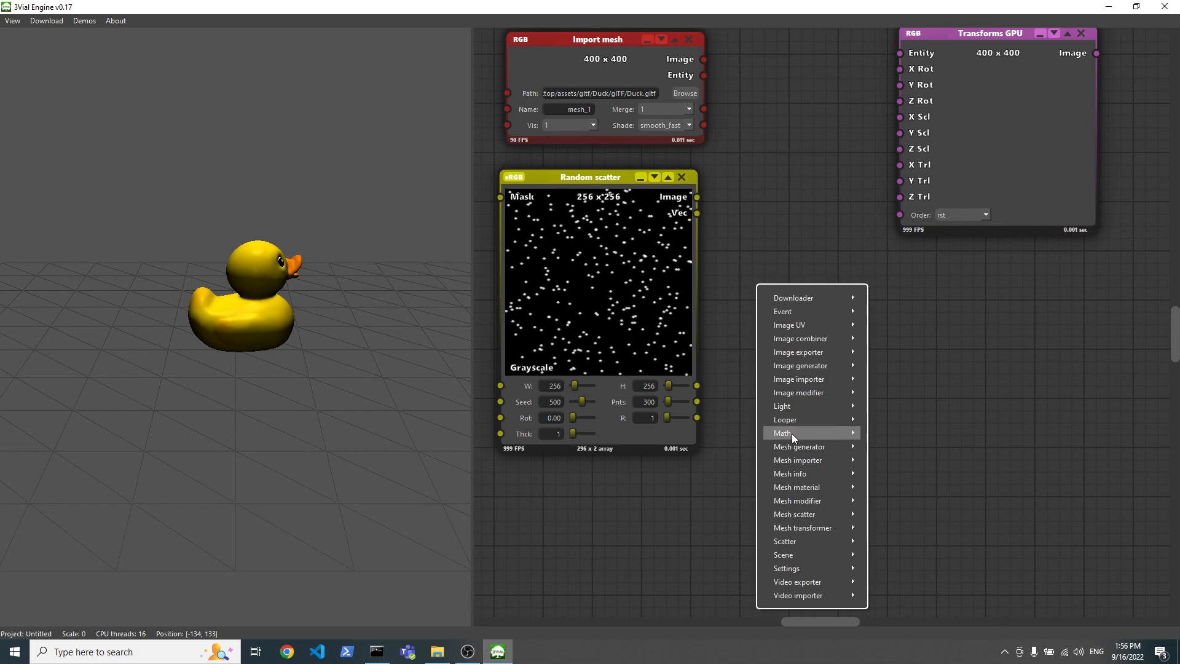
{"action": "mouse_move", "coordinate": [792, 433]}
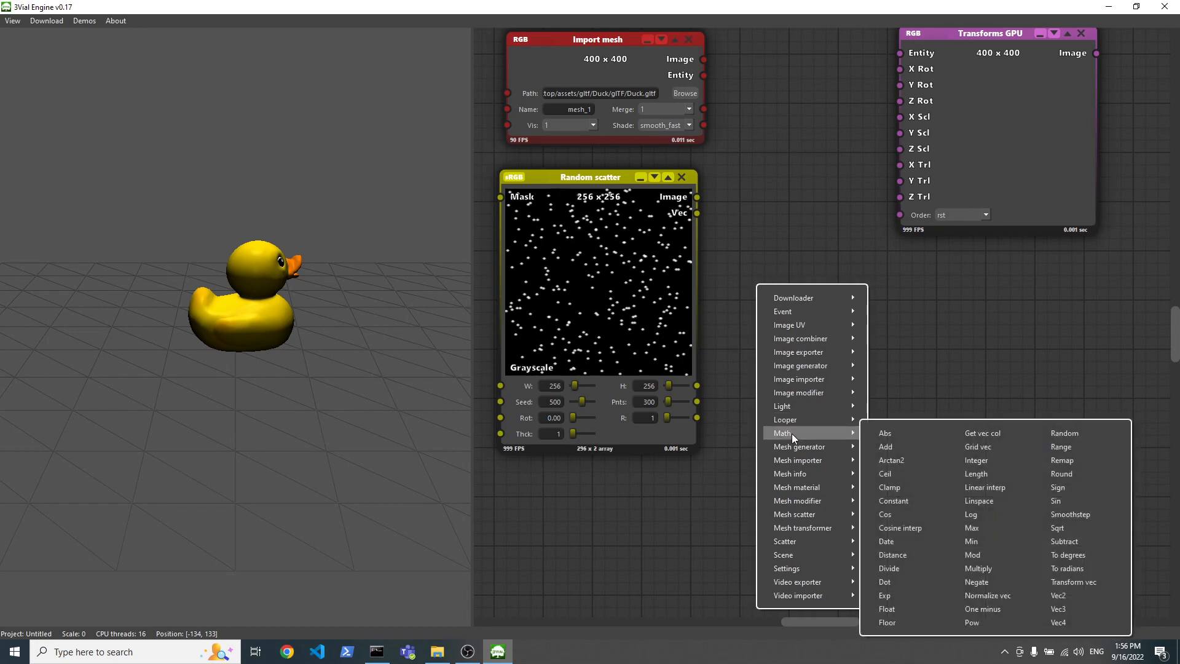
{"action": "left_click", "coordinate": [985, 434]}
{"action": "left_click_drag", "start_coordinate": [701, 215], "coordinate": [821, 283]}
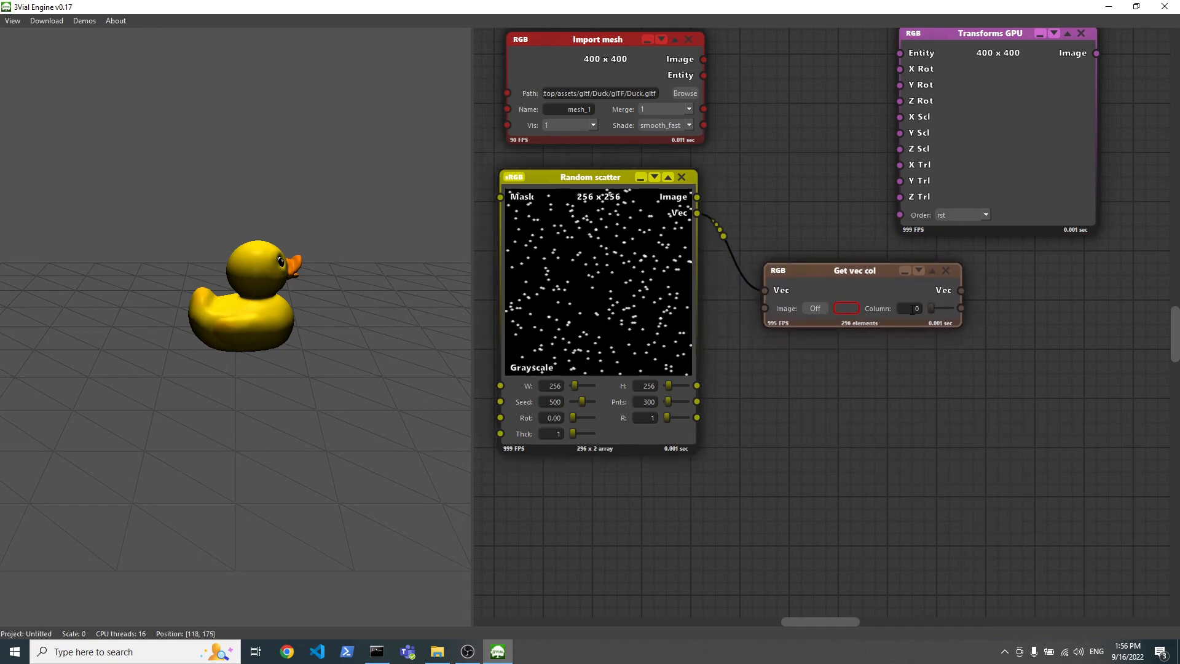
{"action": "double_click", "coordinate": [918, 310]}
Add a second Get vec col node below the first, feed it the scatter's Vec output and set its column to 1
{"action": "right_click", "coordinate": [778, 362]}
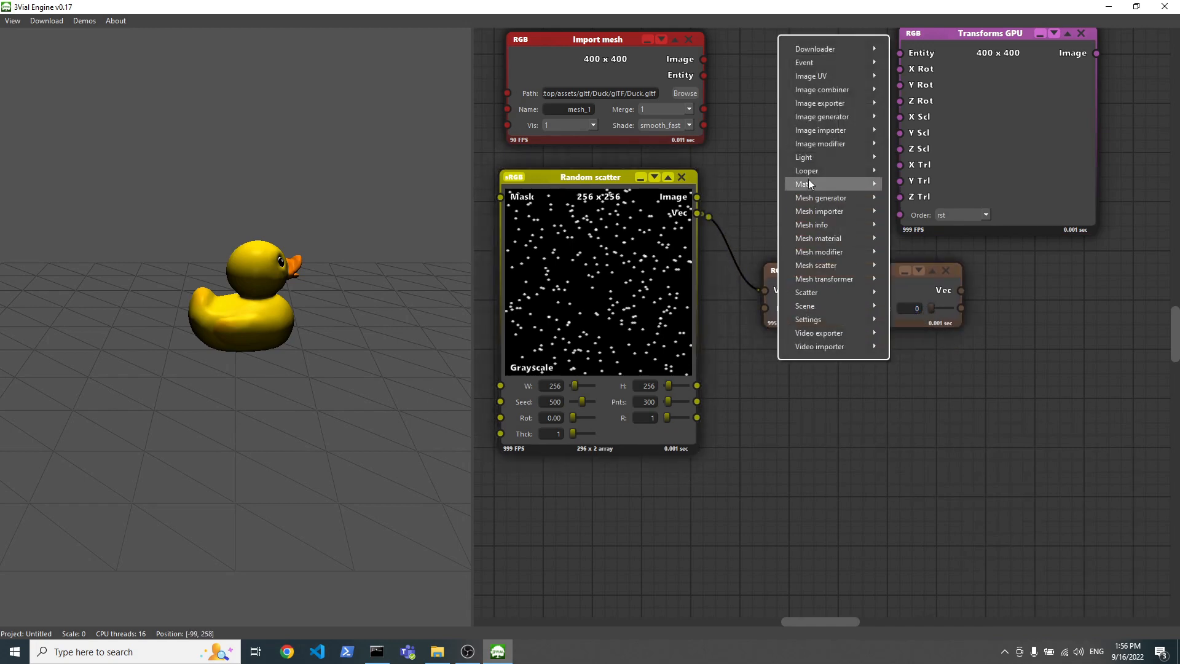
{"action": "mouse_move", "coordinate": [809, 184]}
{"action": "left_click", "coordinate": [1004, 184]}
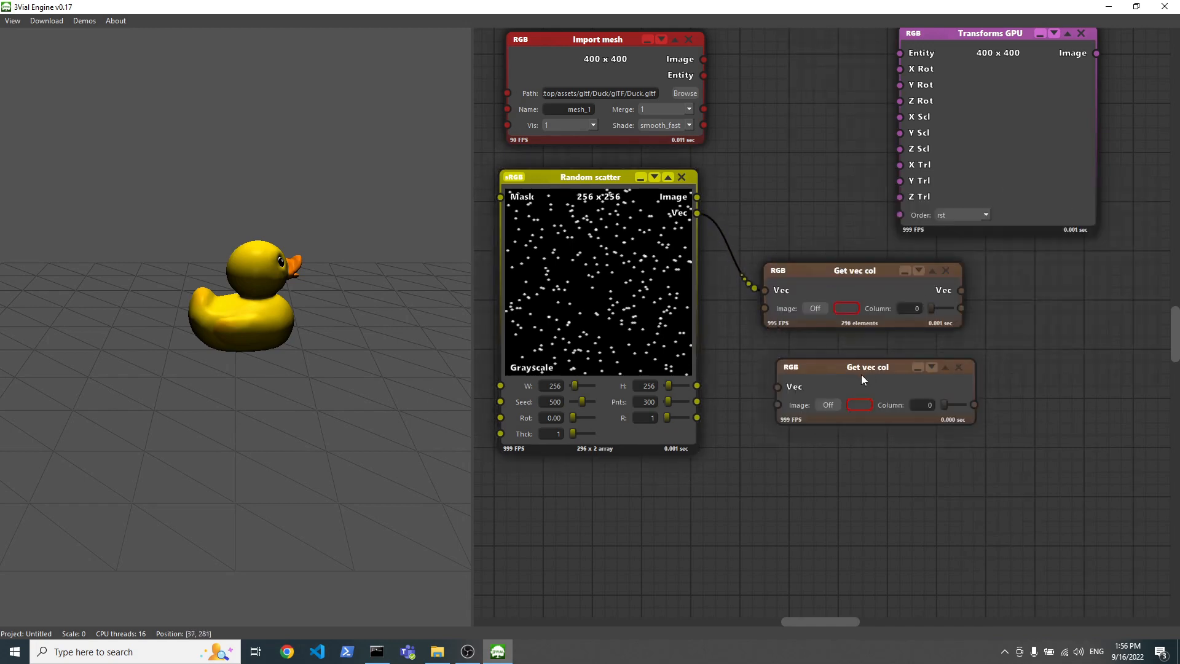
{"action": "left_click_drag", "start_coordinate": [697, 213], "coordinate": [768, 385]}
{"action": "double_click", "coordinate": [918, 405]}
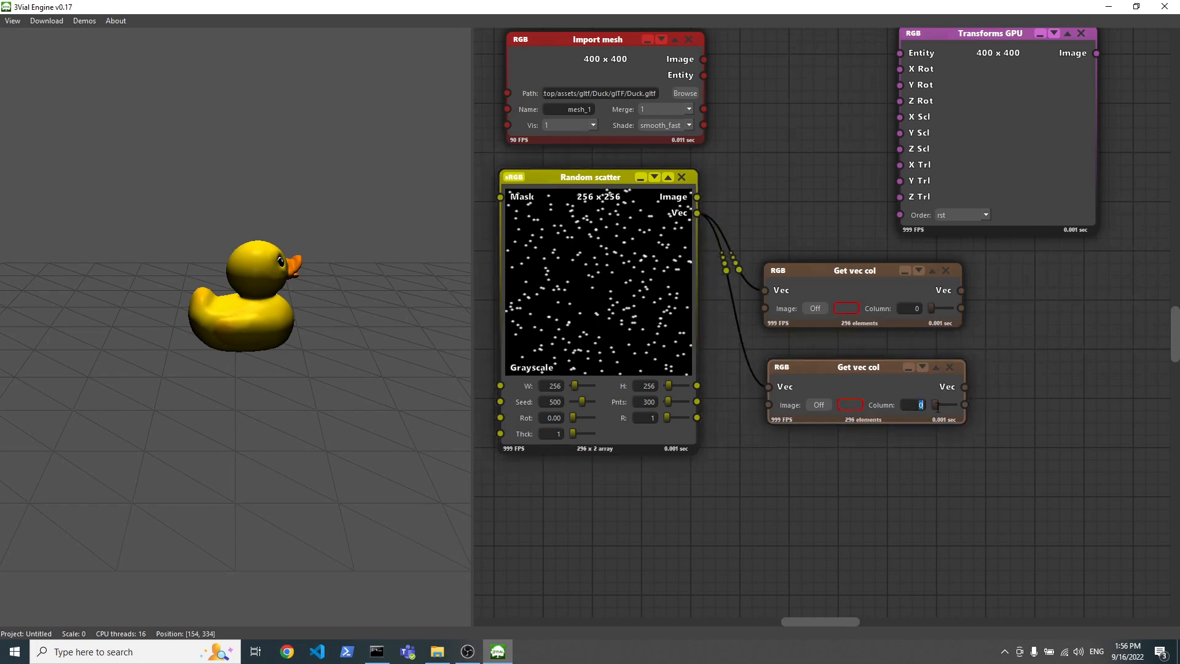
{"action": "type", "text": "1"}
{"action": "left_click", "coordinate": [872, 469]}
{"action": "left_click_drag", "start_coordinate": [881, 399], "coordinate": [874, 394]}
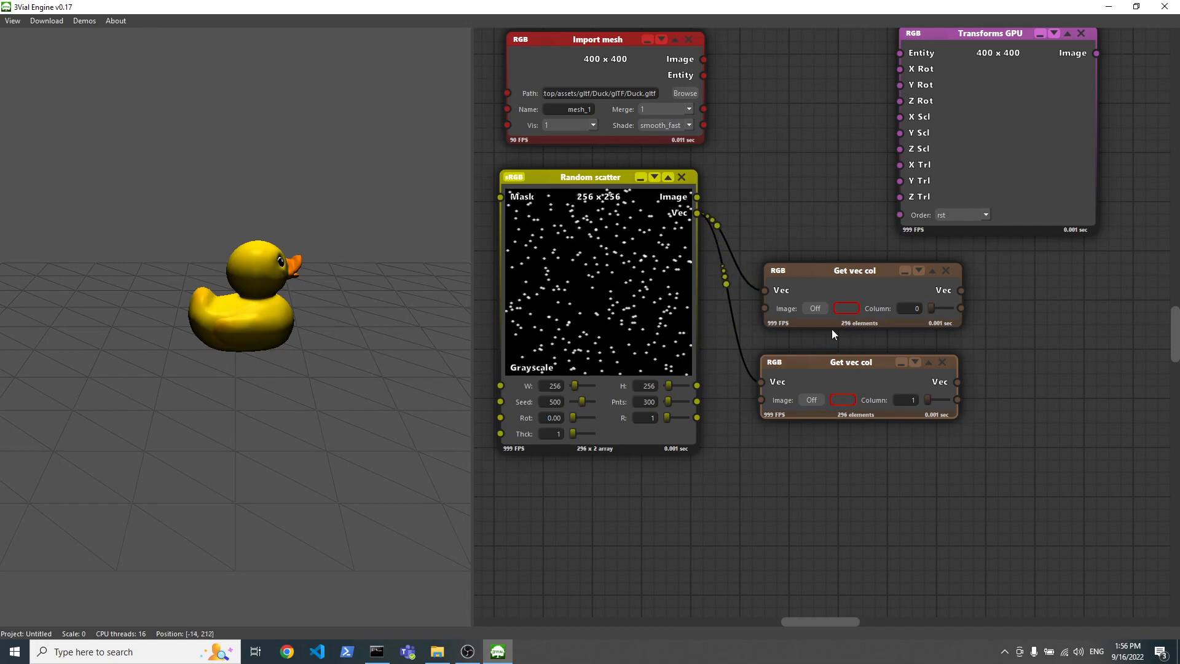
{"action": "middle_click_drag", "start_coordinate": [880, 477], "coordinate": [828, 382]}
{"action": "middle_click_drag", "start_coordinate": [996, 242], "coordinate": [949, 360]}
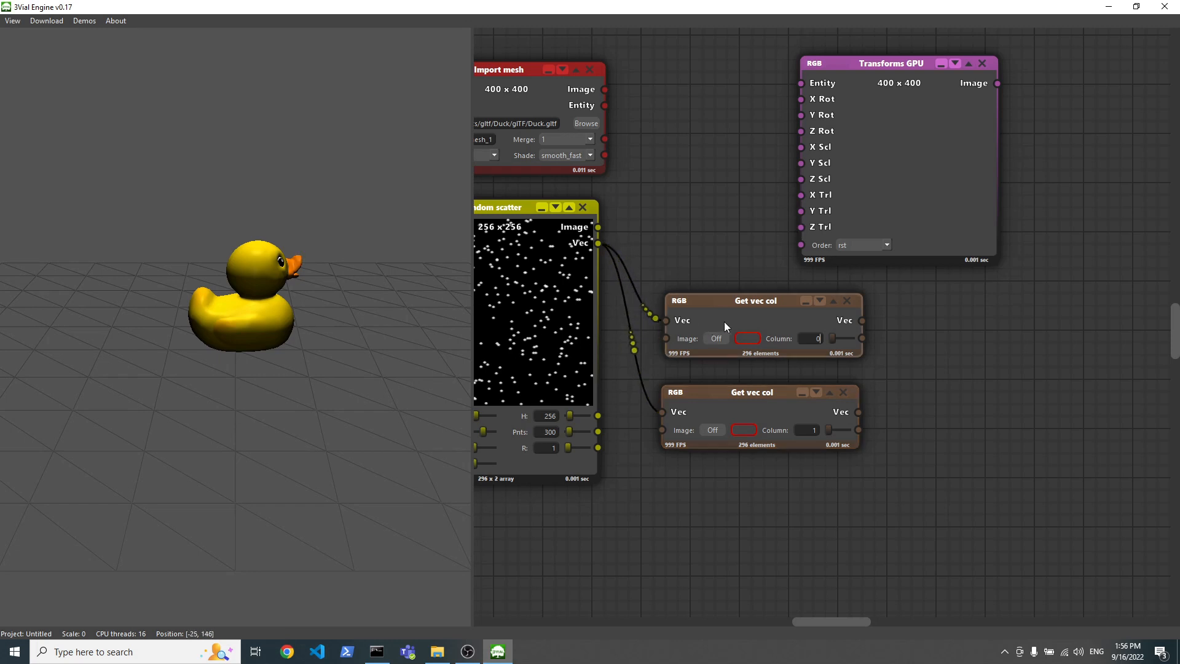
{"action": "left_click_drag", "start_coordinate": [716, 253], "coordinate": [786, 245]}
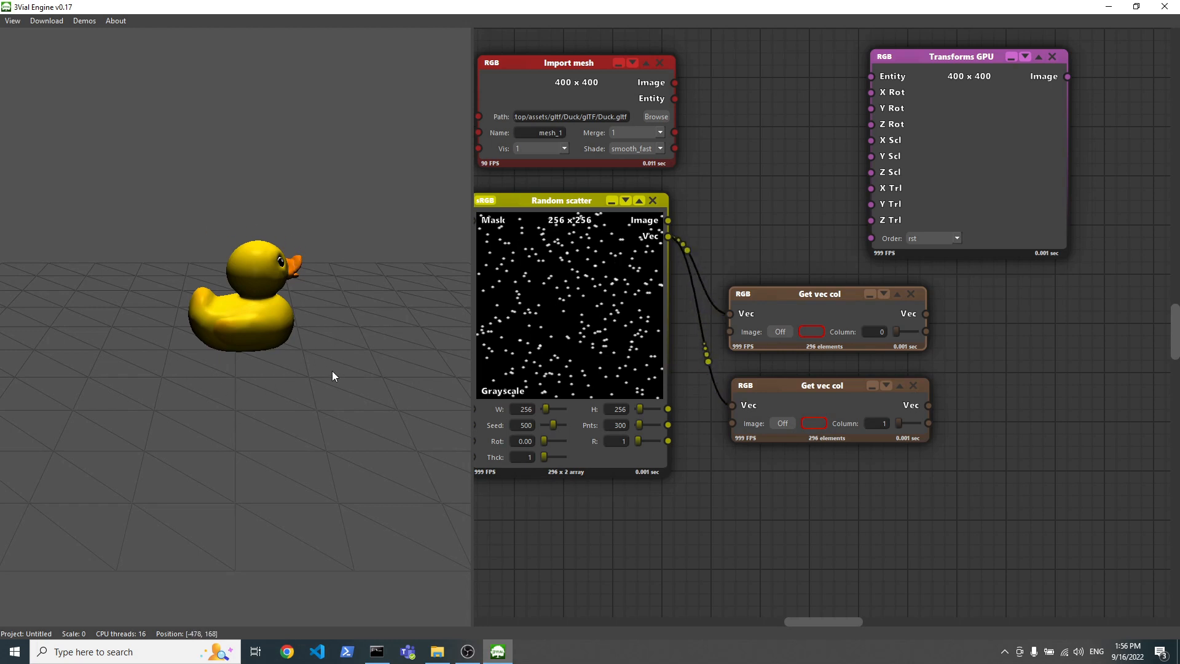
Add a Float node with value 500 below the two Get vec col nodes and align the three in a column
{"action": "left_click_drag", "start_coordinate": [1018, 359], "coordinate": [859, 282]}
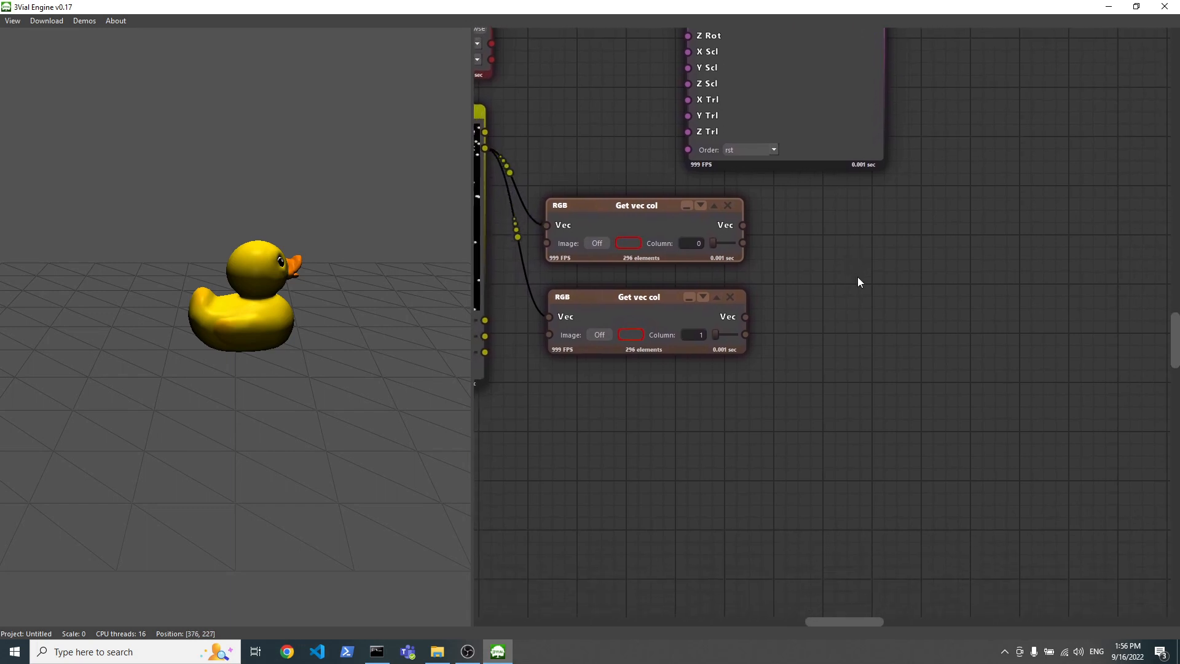
{"action": "right_click", "coordinate": [555, 398]}
{"action": "mouse_move", "coordinate": [591, 224]}
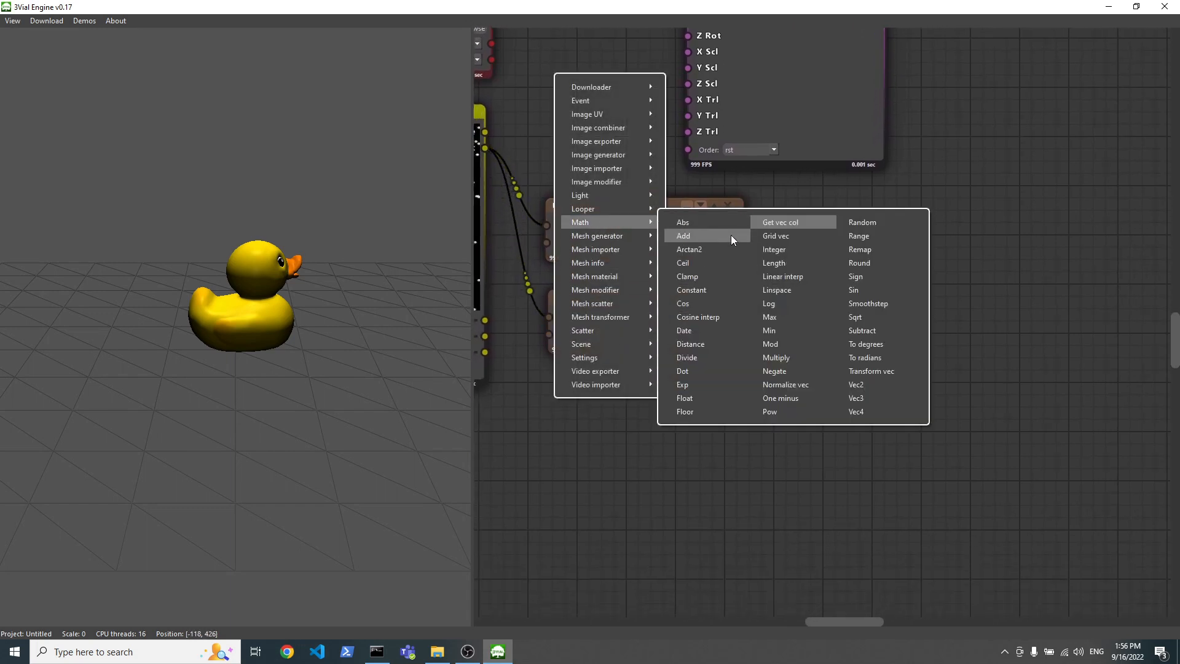
{"action": "left_click", "coordinate": [695, 398]}
{"action": "left_click_drag", "start_coordinate": [652, 421], "coordinate": [645, 424]}
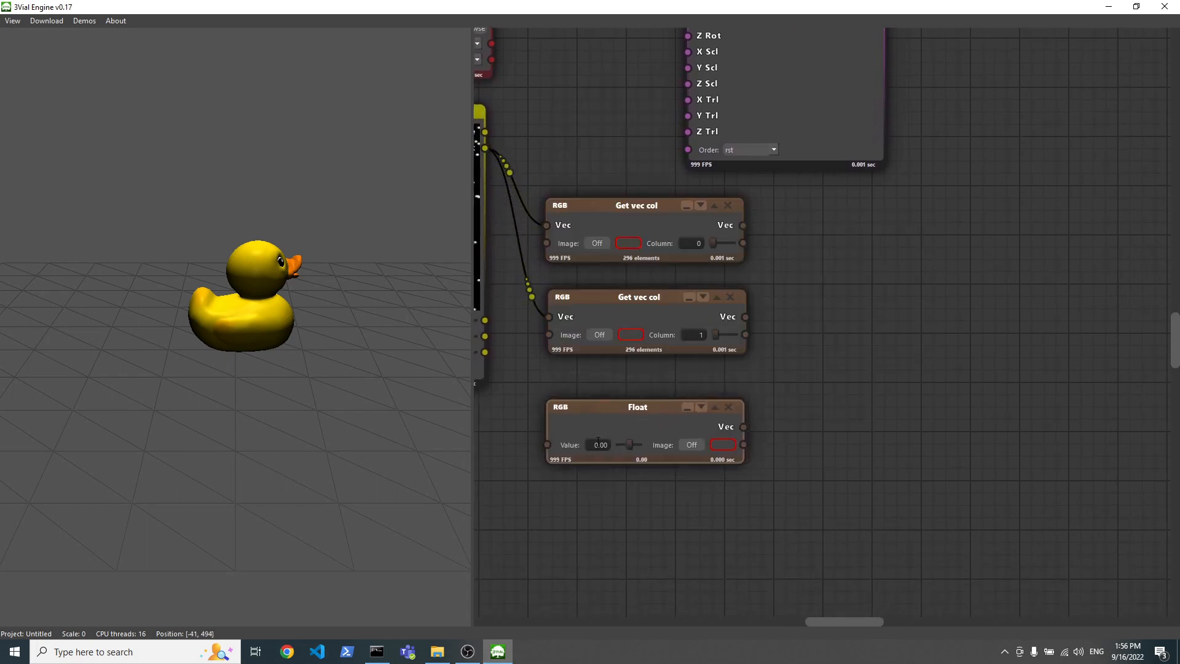
{"action": "type", "text": "500"}
{"action": "left_click_drag", "start_coordinate": [673, 305], "coordinate": [672, 305]}
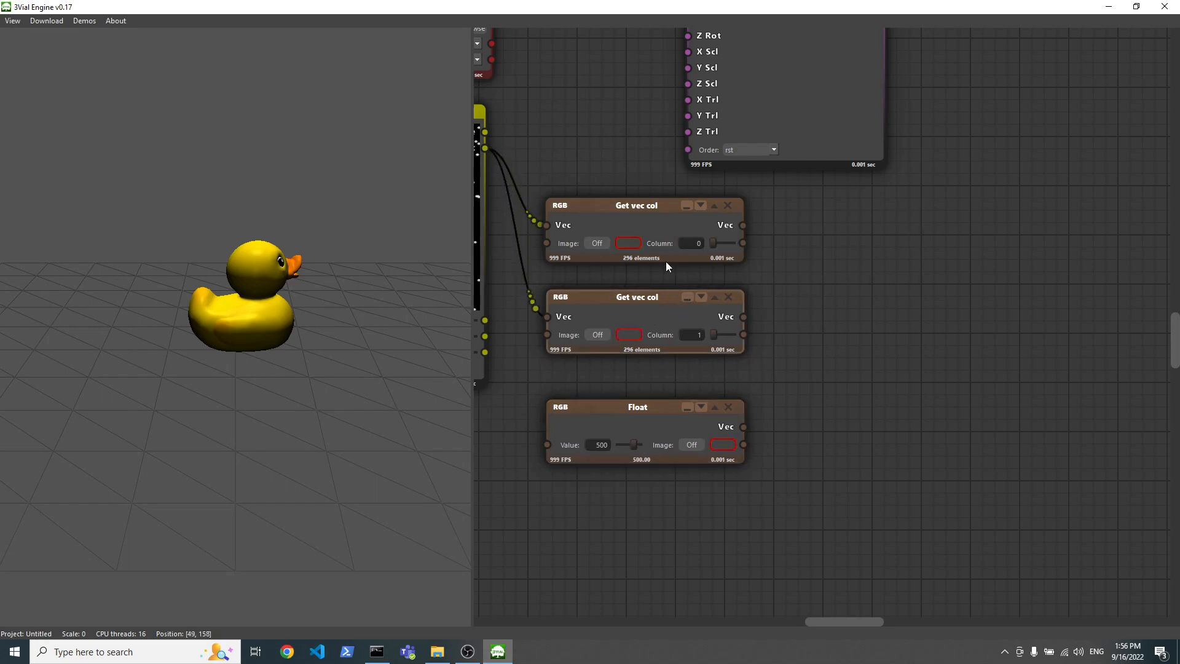
Add two Multiply nodes, one above the other, to the right of the Get vec col nodes
{"action": "right_click", "coordinate": [820, 221]}
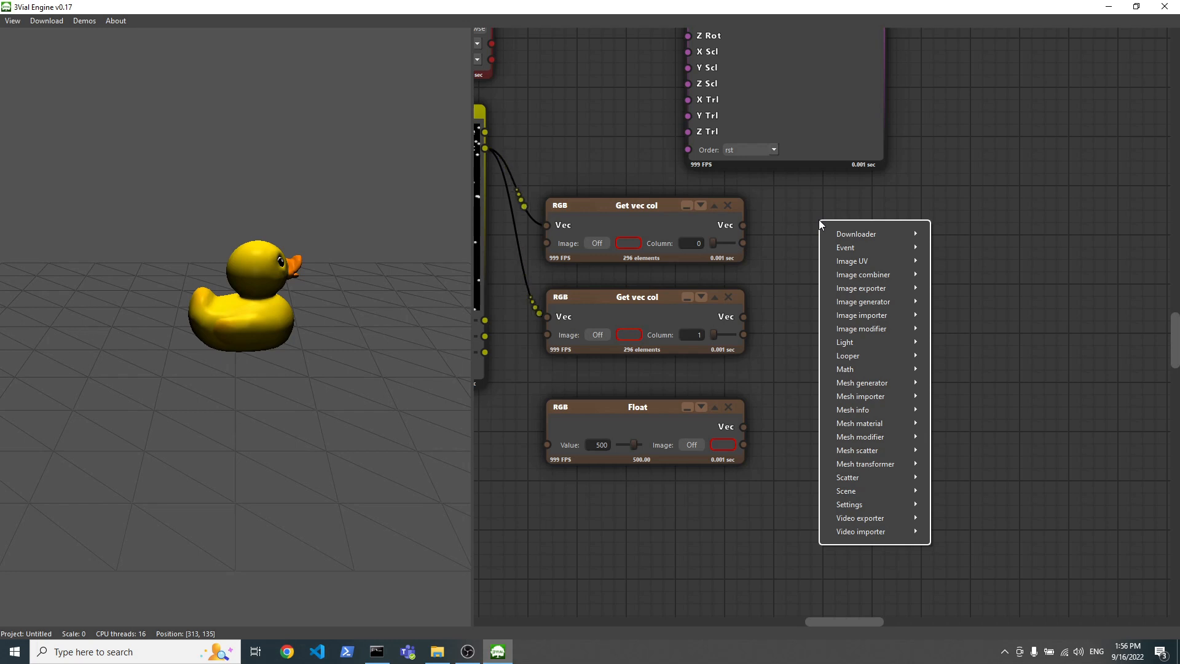
{"action": "mouse_move", "coordinate": [853, 366]}
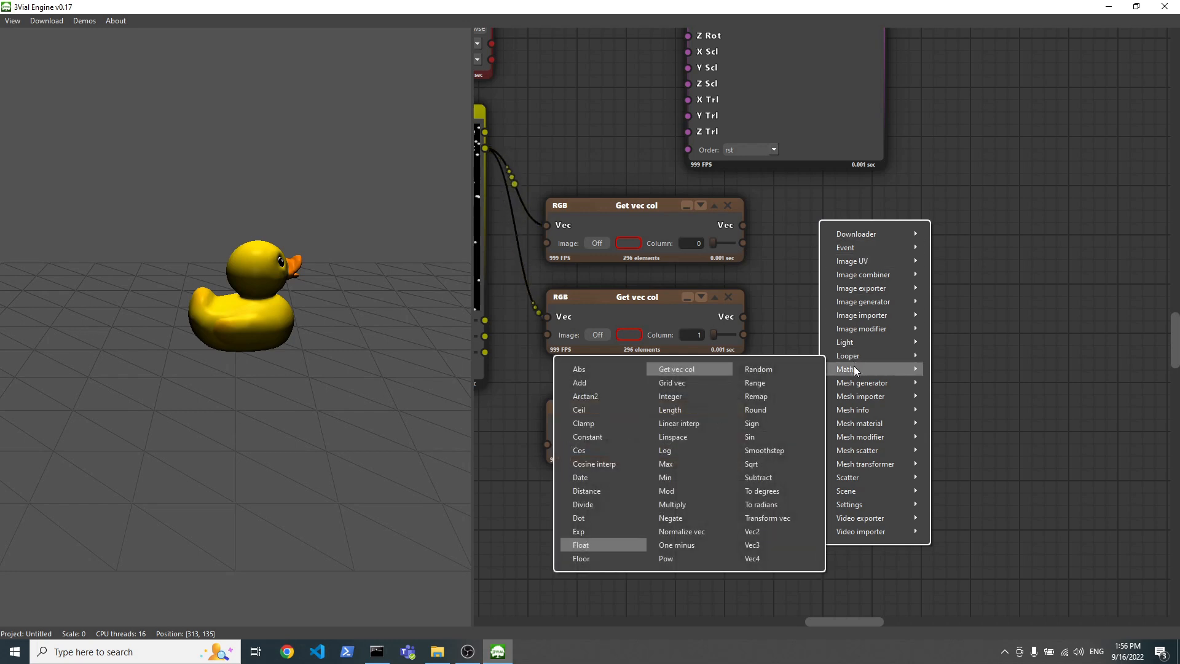
{"action": "left_click", "coordinate": [675, 503]}
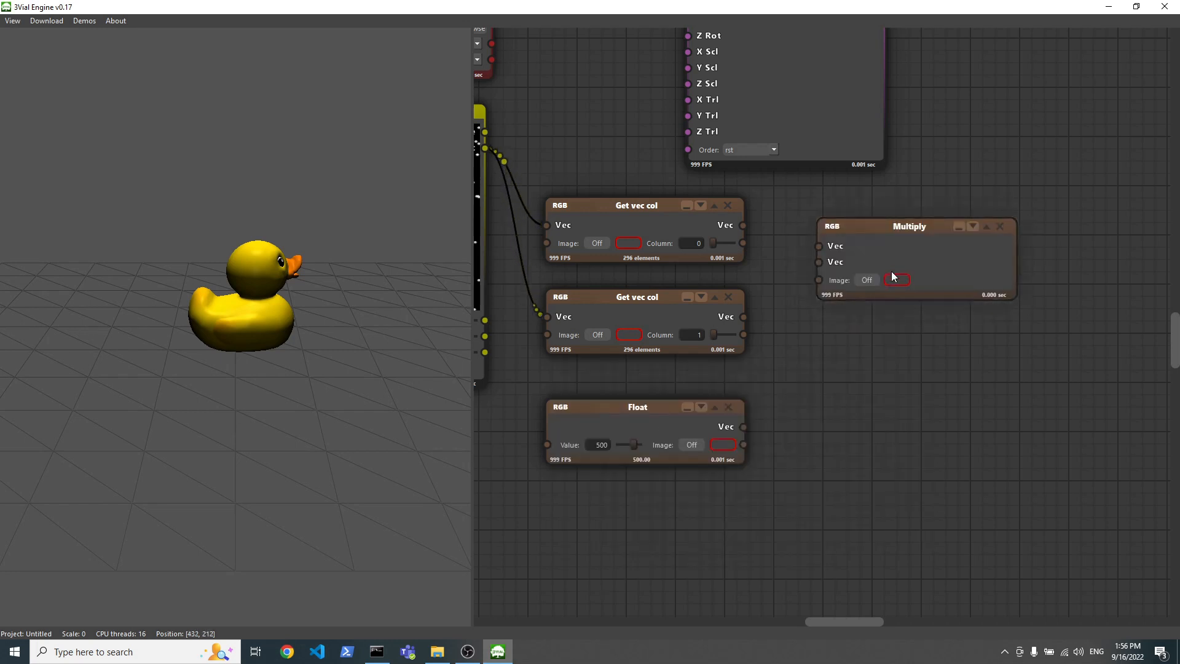
{"action": "right_click", "coordinate": [825, 357]}
{"action": "mouse_move", "coordinate": [863, 181]}
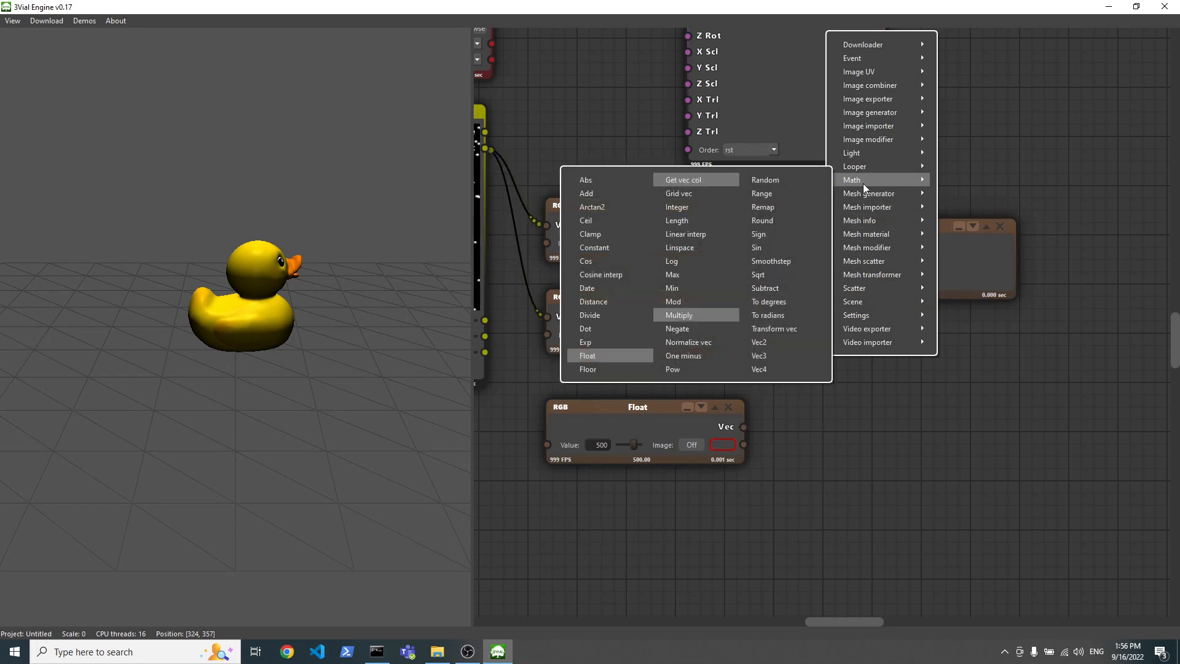
{"action": "left_click", "coordinate": [721, 315]}
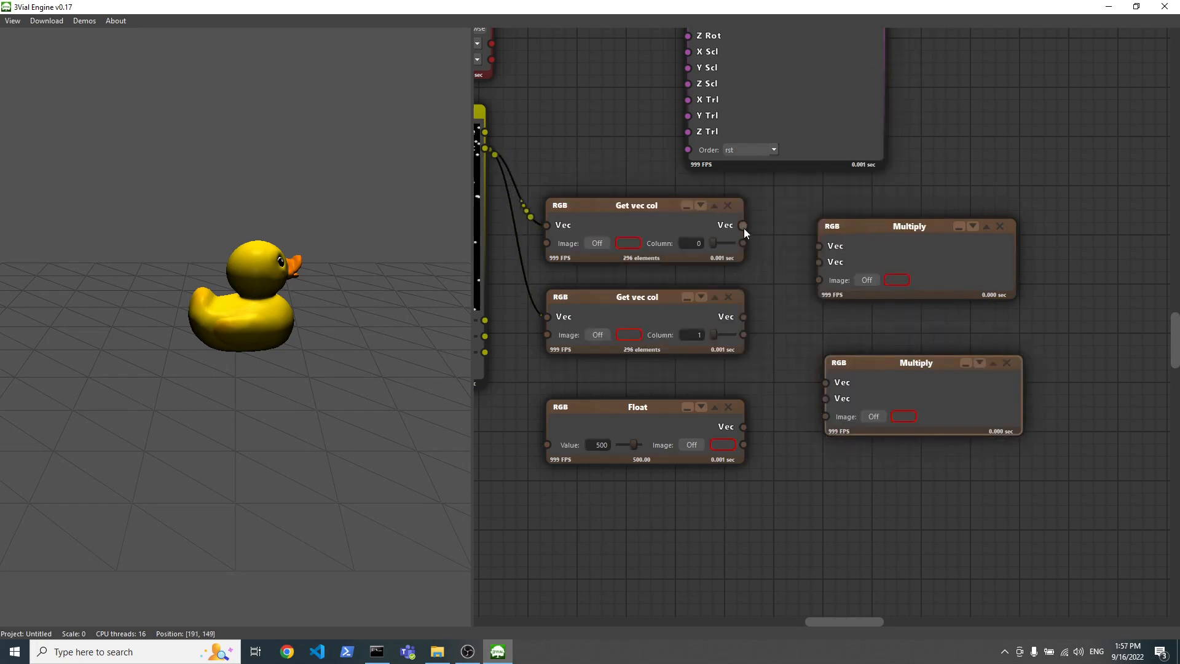
Connect column 0 to the upper Multiply and column 1 to the lower one, with the Float as second input of both
{"action": "left_click_drag", "start_coordinate": [743, 226], "coordinate": [818, 246]}
{"action": "left_click_drag", "start_coordinate": [745, 316], "coordinate": [825, 382]}
{"action": "left_click_drag", "start_coordinate": [745, 426], "coordinate": [818, 261]}
{"action": "left_click_drag", "start_coordinate": [745, 426], "coordinate": [825, 399]}
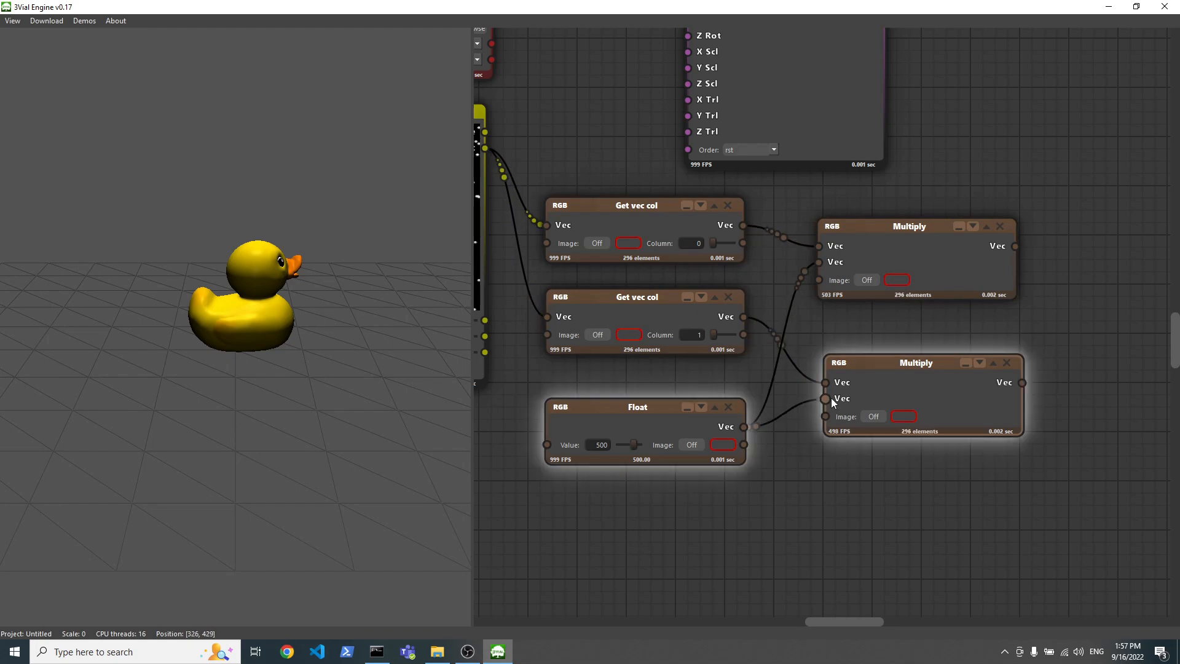
Connect the Import mesh node's Entity output to the Entity input of Transforms GPU
{"action": "left_click_drag", "start_coordinate": [926, 344], "coordinate": [977, 442]}
{"action": "left_click_drag", "start_coordinate": [681, 258], "coordinate": [761, 331]}
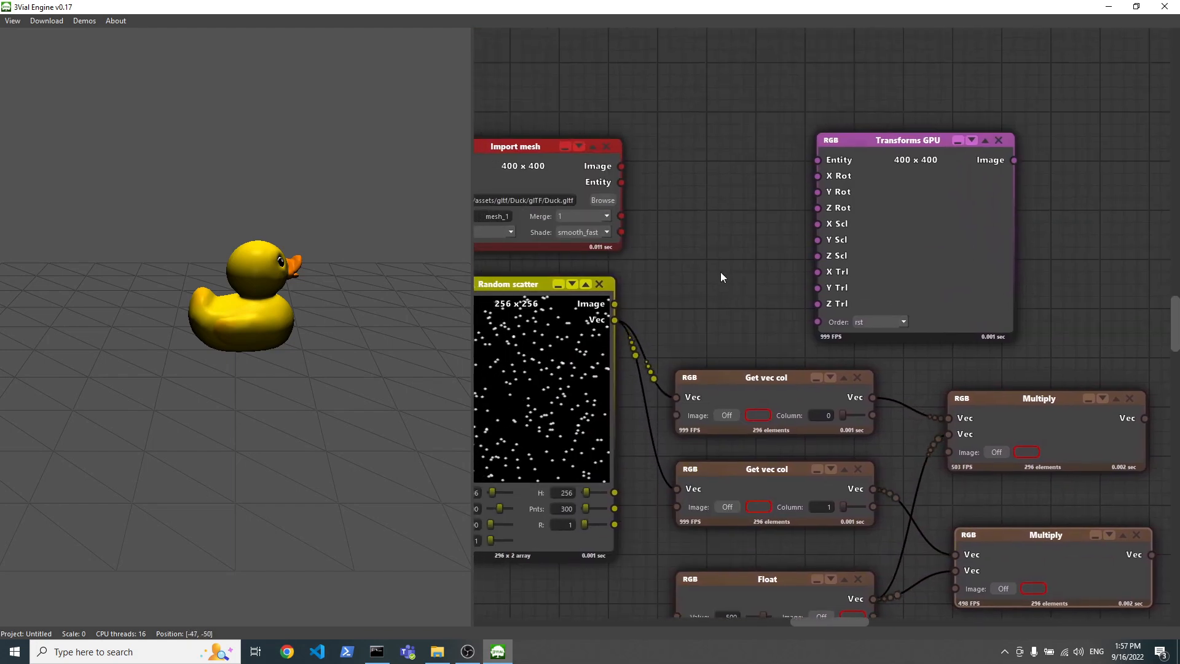
{"action": "left_click_drag", "start_coordinate": [620, 182], "coordinate": [818, 160]}
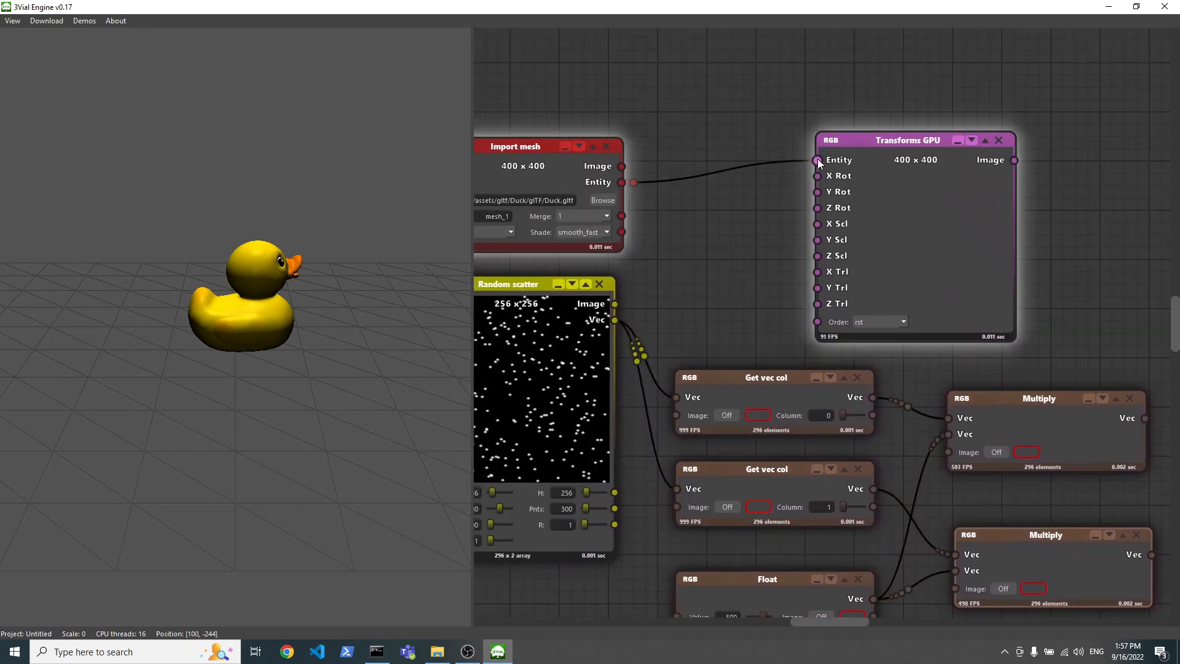
Connect the upper Multiply's output to X Trl and the lower Multiply's output to Z Trl of Transforms GPU
{"action": "left_click_drag", "start_coordinate": [1104, 338], "coordinate": [1005, 290]}
{"action": "left_click_drag", "start_coordinate": [1046, 370], "coordinate": [715, 226]}
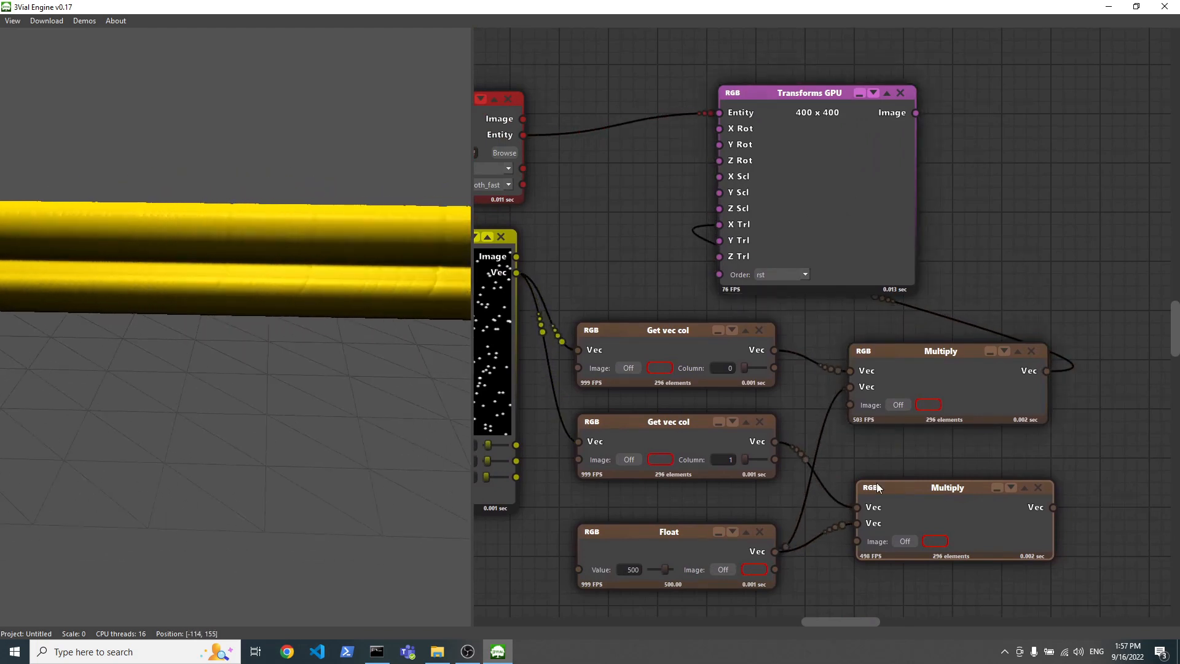
{"action": "left_click_drag", "start_coordinate": [1053, 508], "coordinate": [719, 256]}
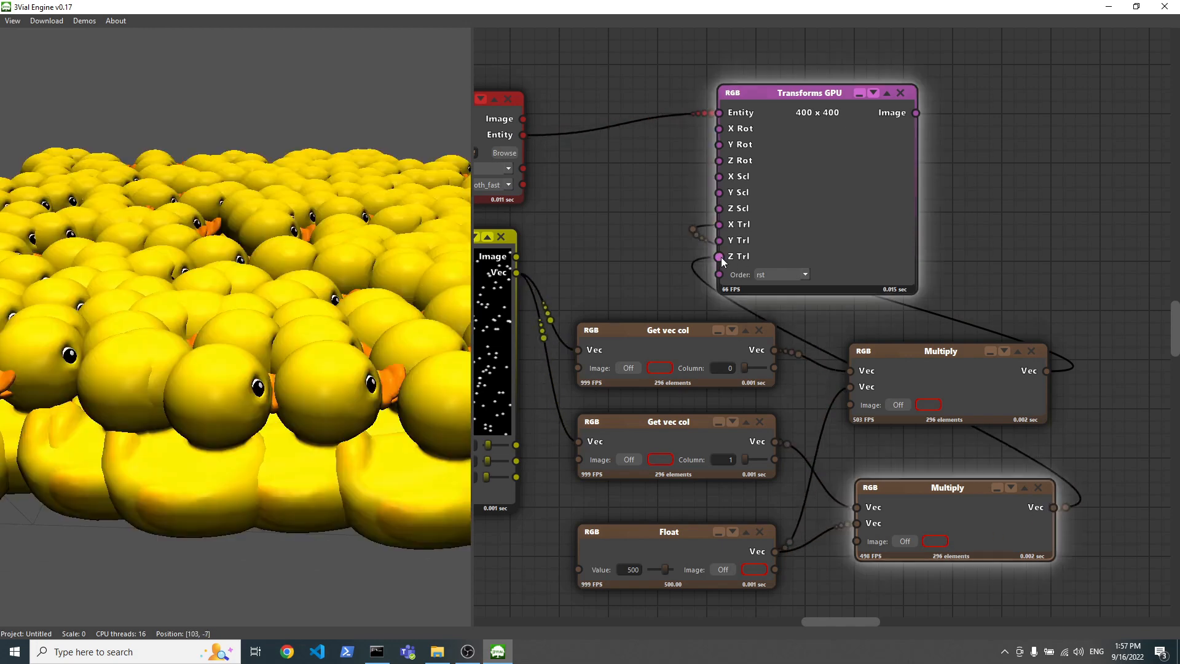
Change the Random scatter's seed to about 582 and its number of points to about 583
{"action": "left_click_drag", "start_coordinate": [294, 385], "coordinate": [267, 360]}
{"action": "left_click_drag", "start_coordinate": [597, 272], "coordinate": [809, 211]}
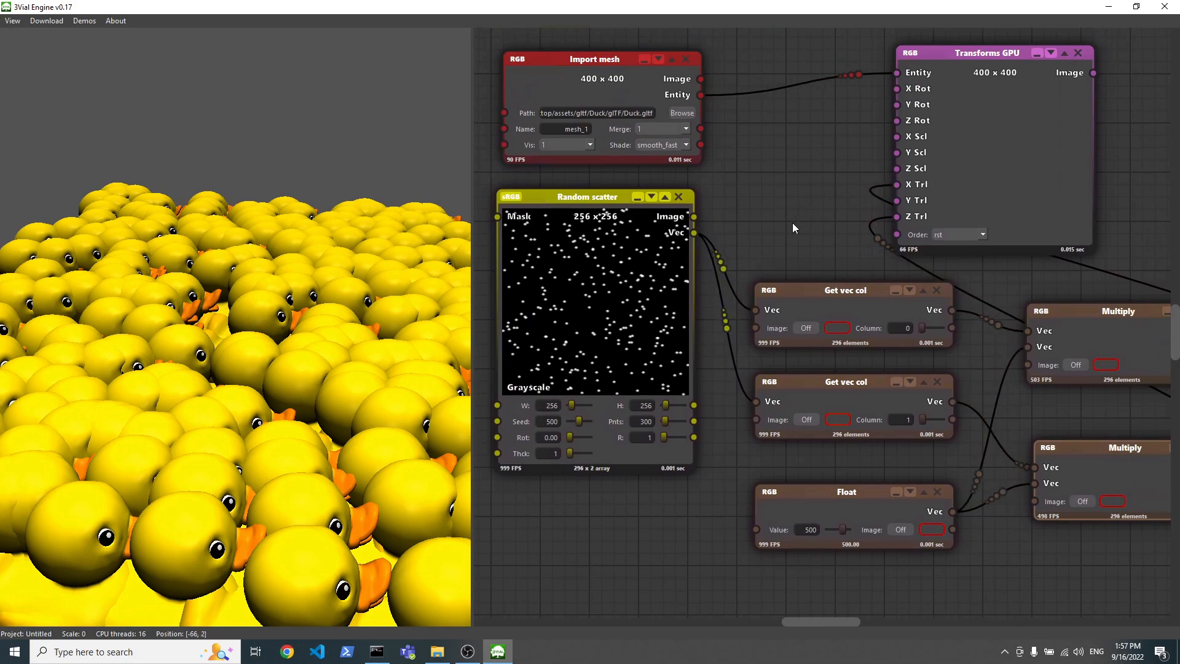
{"action": "left_click_drag", "start_coordinate": [337, 363], "coordinate": [300, 305]}
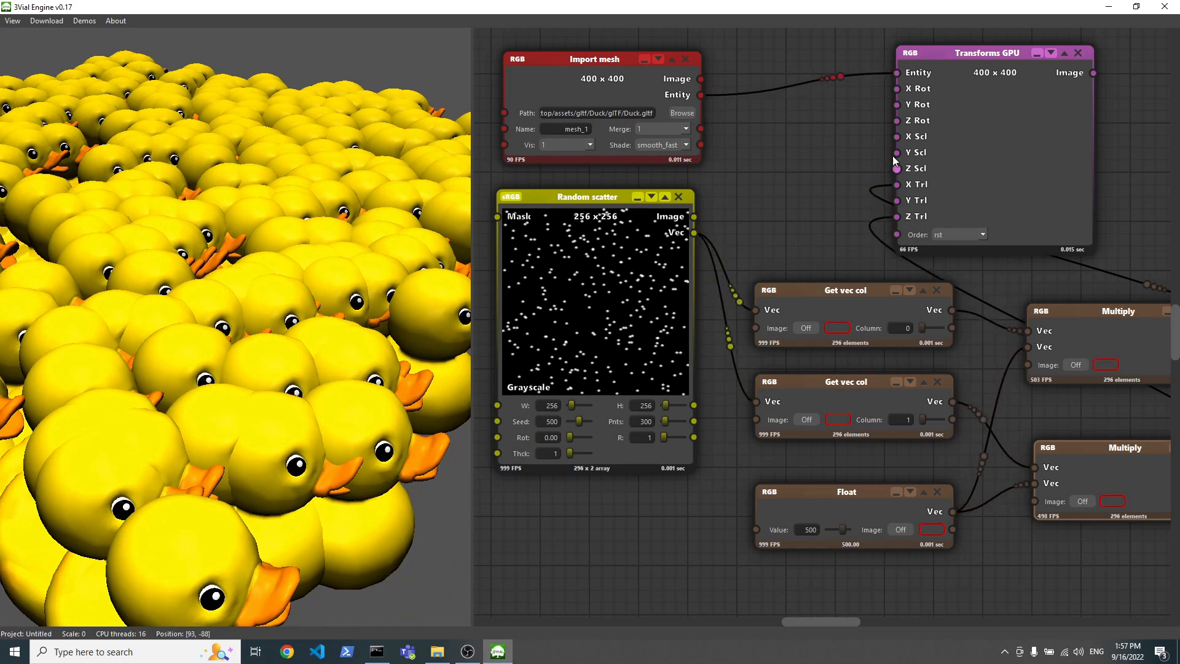
{"action": "left_click_drag", "start_coordinate": [778, 211], "coordinate": [814, 178]}
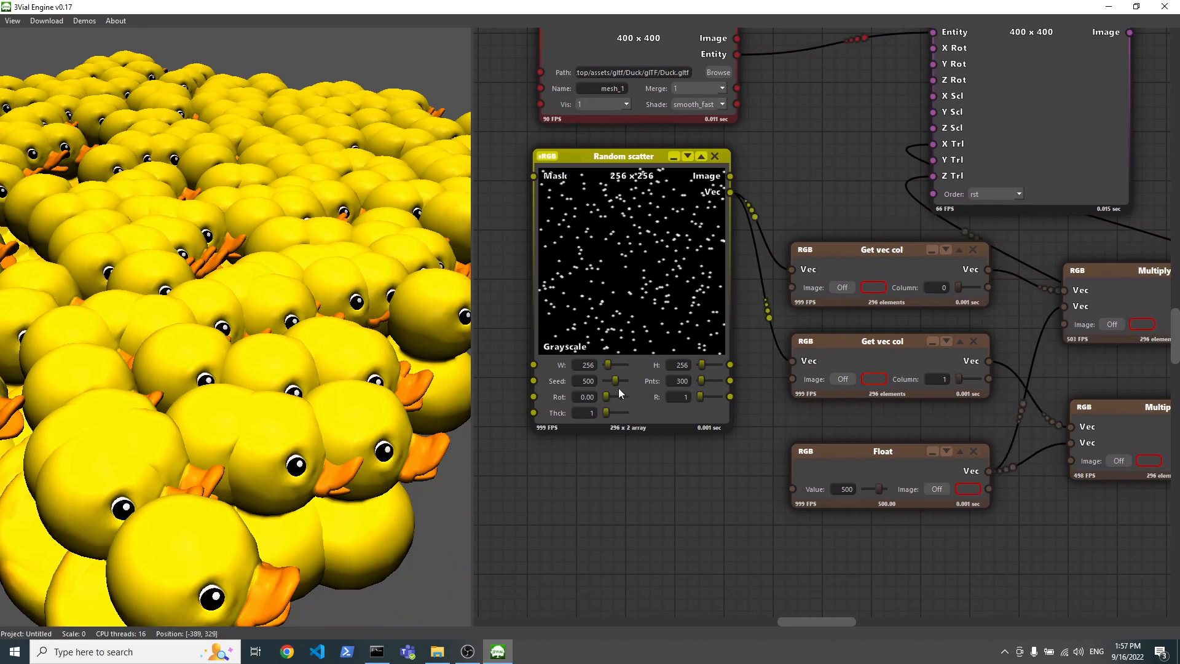
{"action": "left_click_drag", "start_coordinate": [614, 380], "coordinate": [617, 382]}
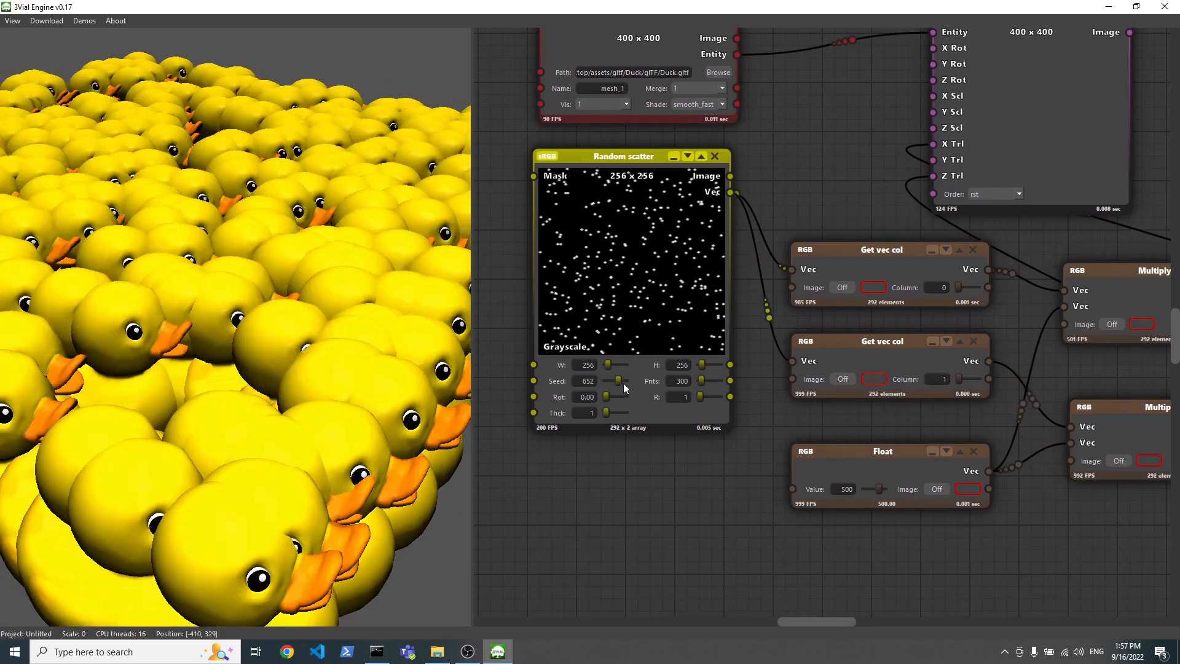
{"action": "left_click_drag", "start_coordinate": [701, 381], "coordinate": [702, 382]}
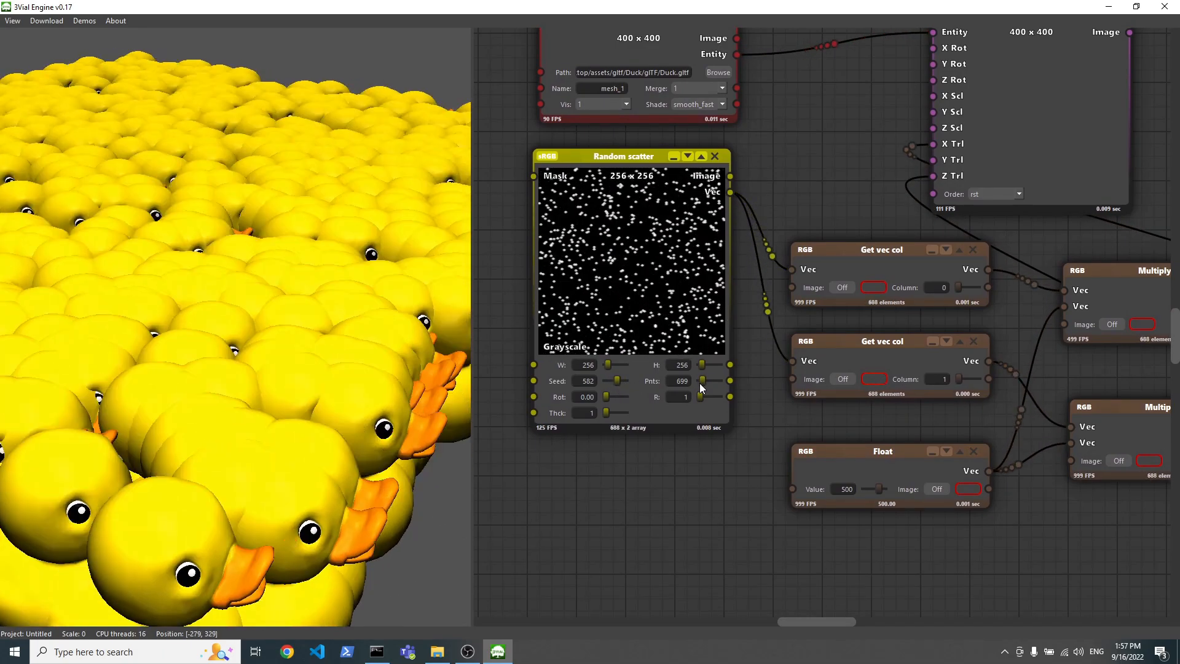
Set the Float multiplier to 1000 to spread the scattered ducks farther apart
{"action": "double_click", "coordinate": [847, 488]}
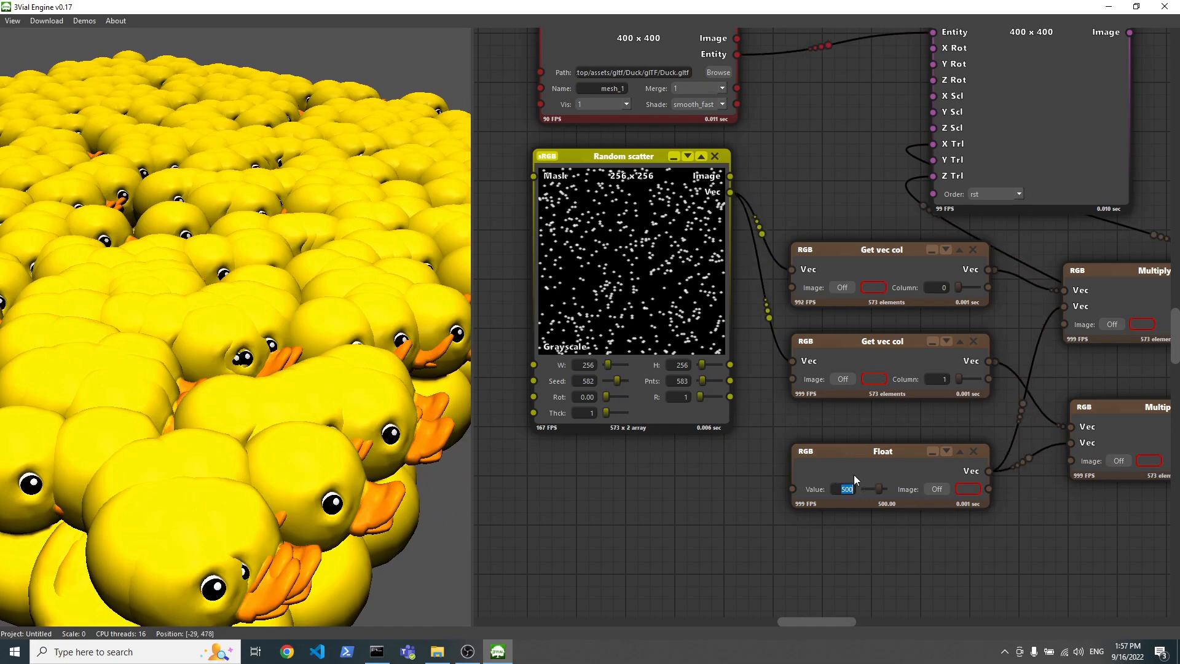
{"action": "type", "text": "1000"}
{"action": "left_click_drag", "start_coordinate": [347, 363], "coordinate": [293, 322]}
Add a Looper node in the free space below the Random scatter node
{"action": "left_click_drag", "start_coordinate": [577, 486], "coordinate": [666, 366]}
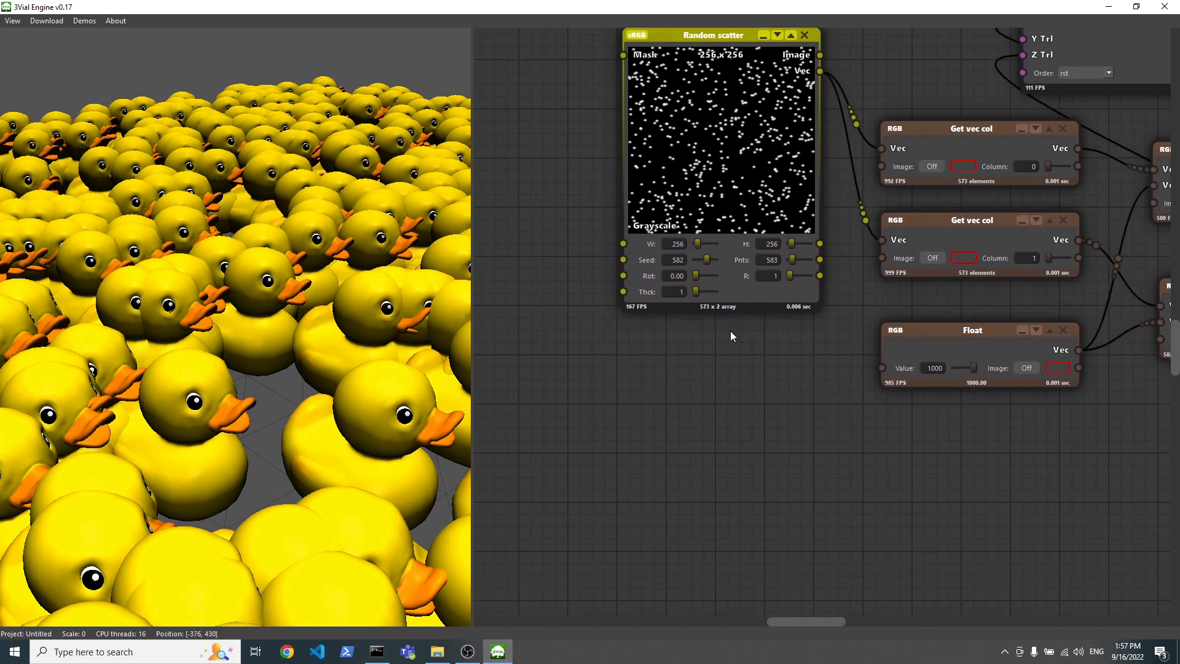
{"action": "right_click", "coordinate": [593, 374]}
{"action": "mouse_move", "coordinate": [631, 183]}
{"action": "left_click", "coordinate": [719, 182]}
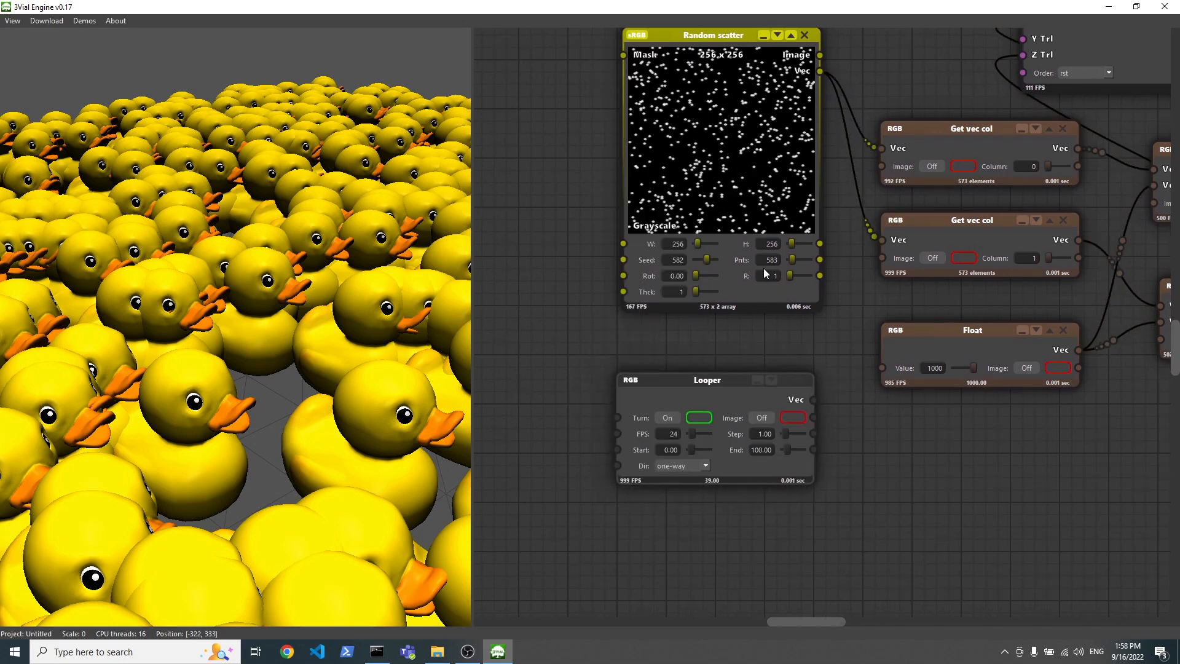
Set the Looper's start to 100, end to 600 and step to 10
{"action": "double_click", "coordinate": [661, 451]}
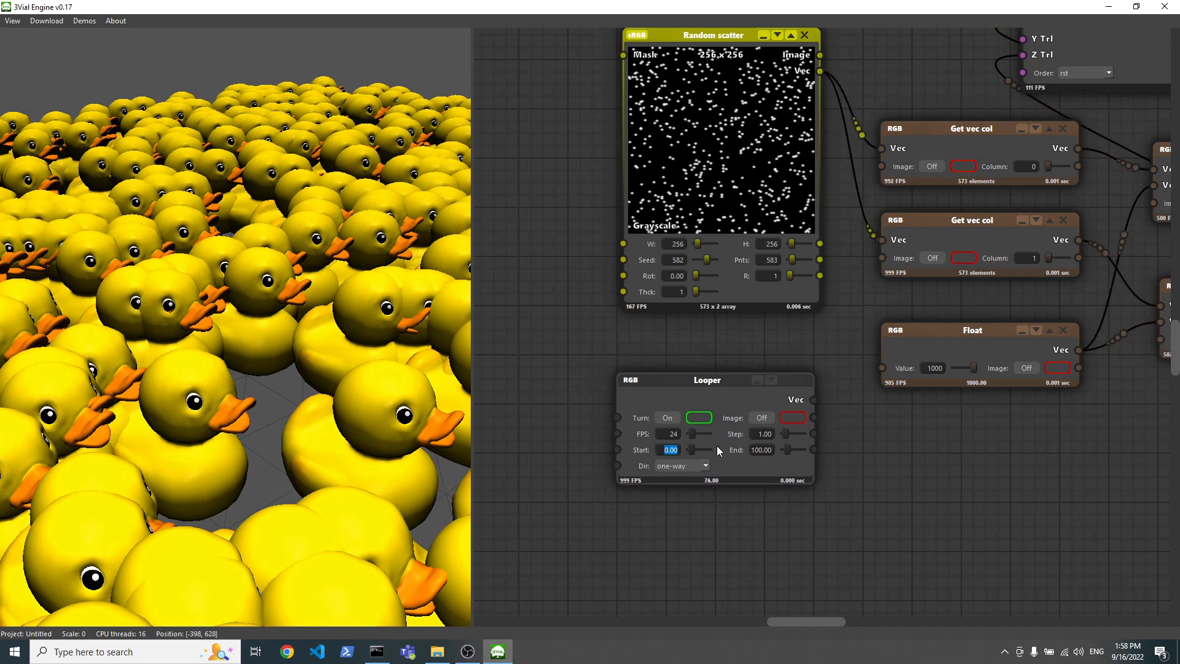
{"action": "type", "text": "100"}
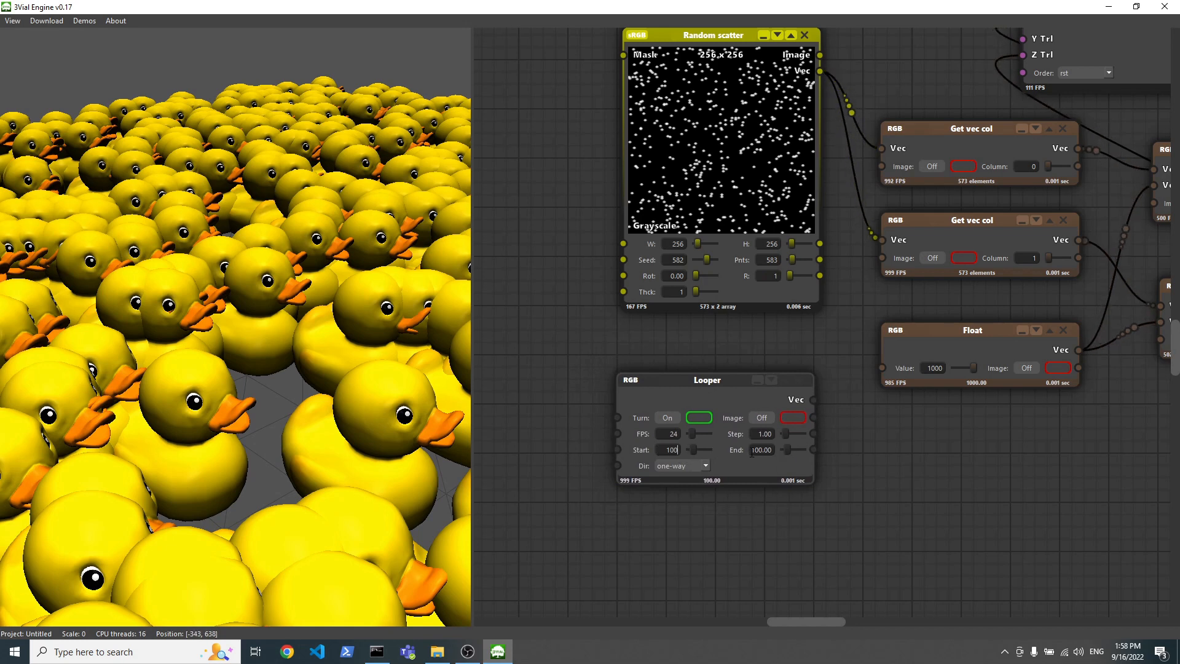
{"action": "key", "text": "Tab"}
{"action": "type", "text": "600"}
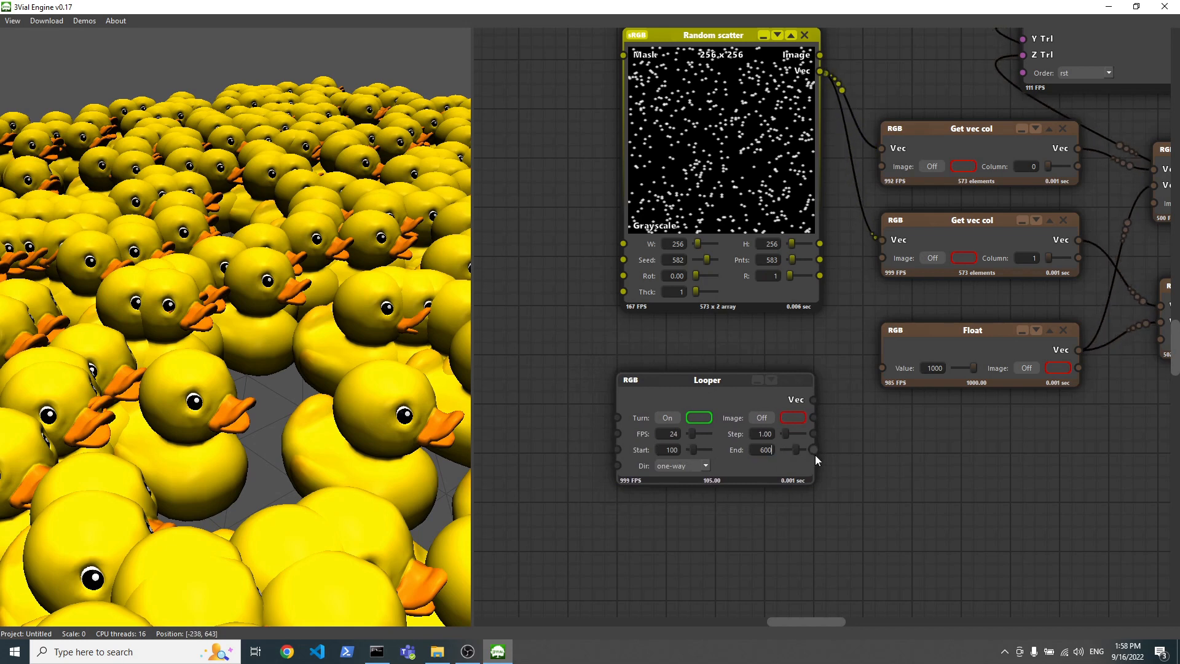
{"action": "left_click_drag", "start_coordinate": [785, 433], "coordinate": [803, 430]}
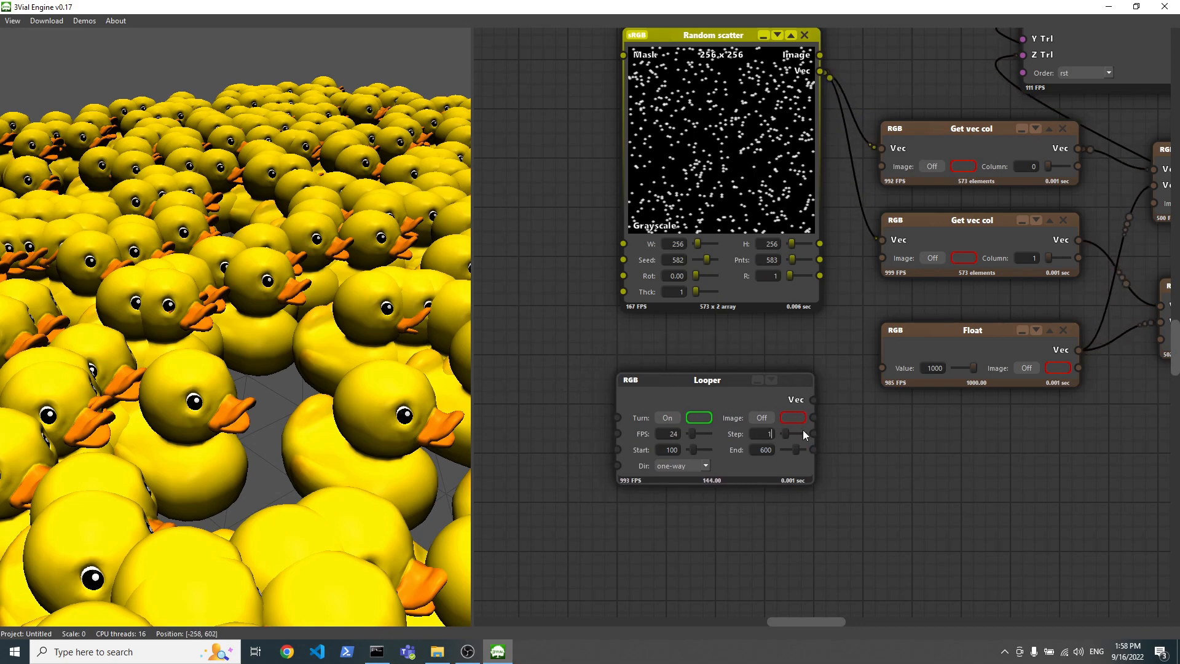
Connect the Looper's output to the Random scatter's number of points and set the Looper's FPS to 2
{"action": "left_click_drag", "start_coordinate": [876, 450], "coordinate": [878, 499]}
{"action": "left_click_drag", "start_coordinate": [815, 448], "coordinate": [821, 314]}
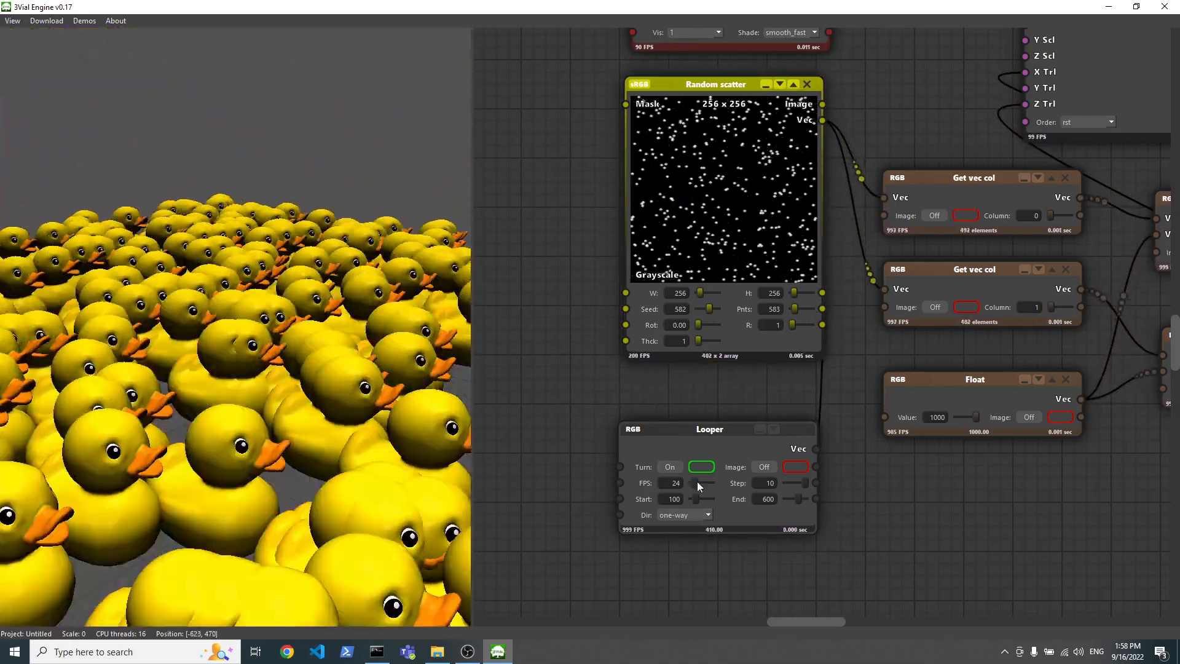
{"action": "double_click", "coordinate": [674, 483]}
{"action": "type", "text": "2"}
{"action": "key", "text": "Return"}
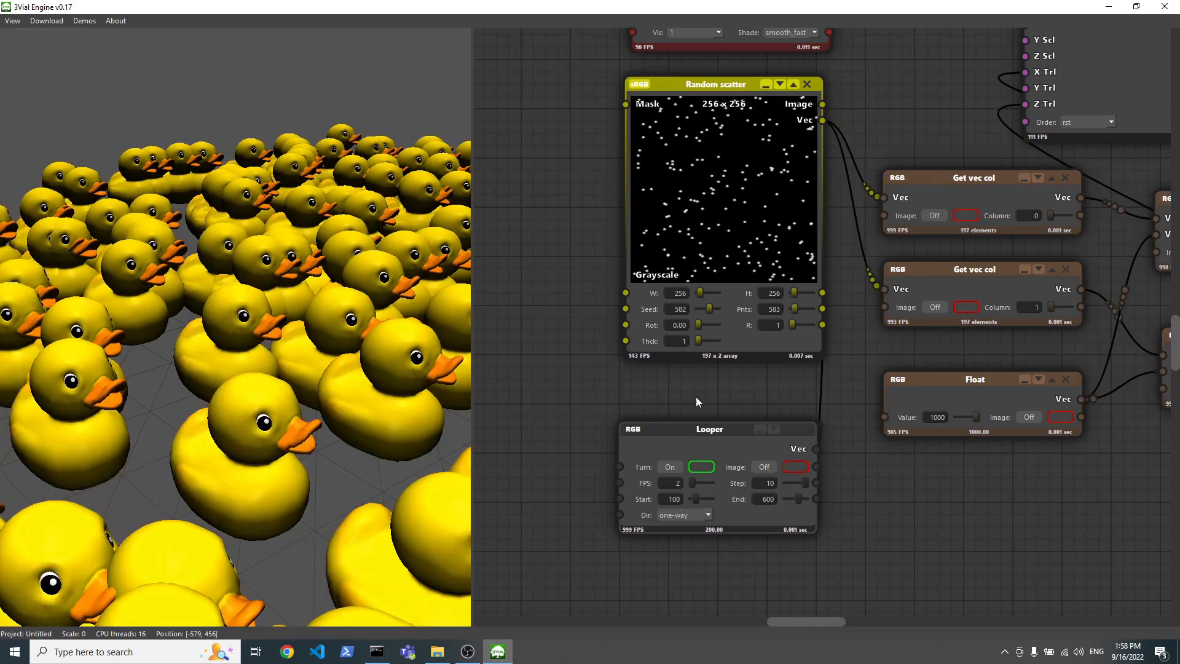
{"action": "left_click_drag", "start_coordinate": [848, 390], "coordinate": [702, 483]}
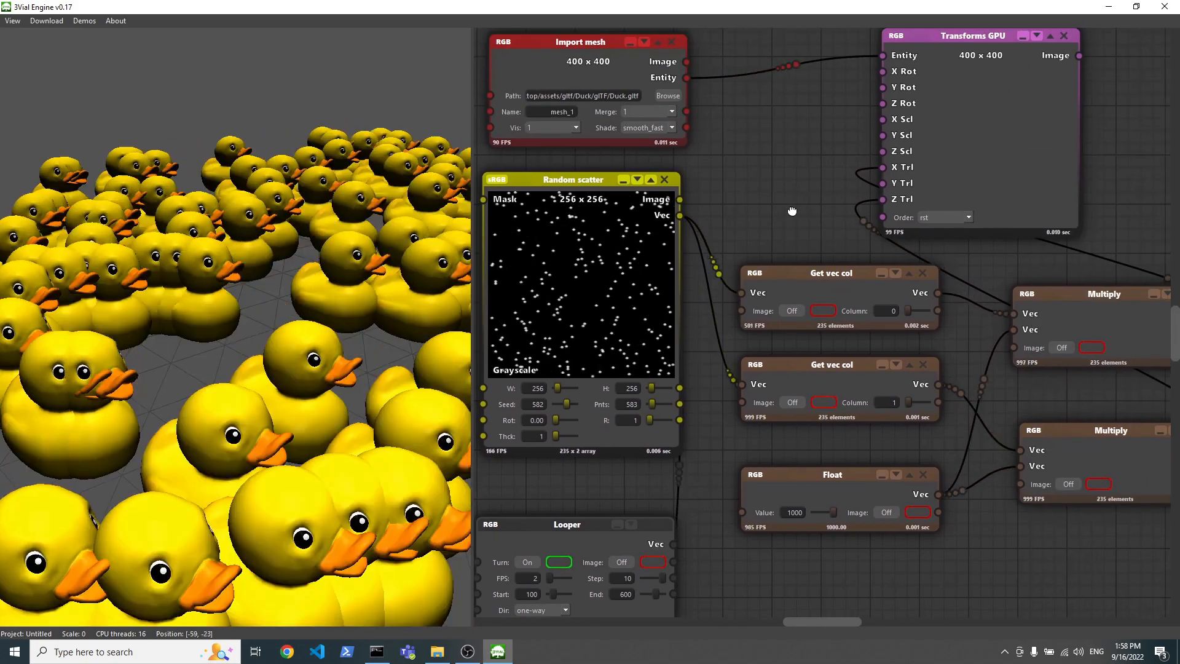
{"action": "left_click_drag", "start_coordinate": [791, 211], "coordinate": [694, 196]}
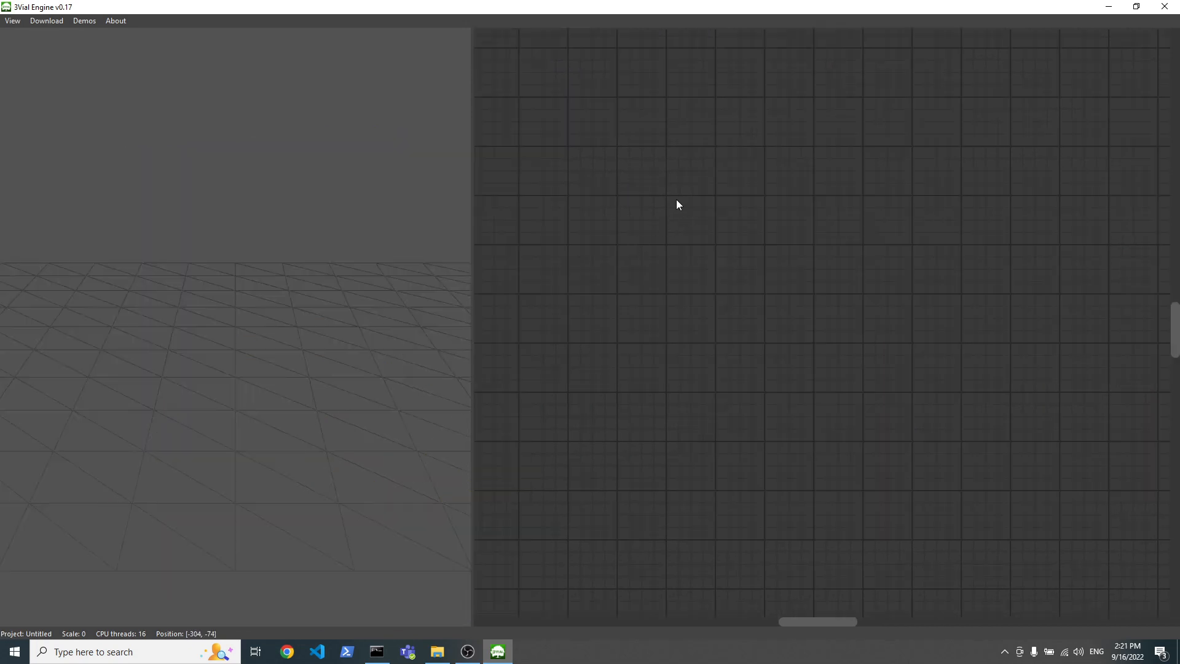
Add a Plane grid mesh scatter node to the empty graph and move it slightly toward the middle
{"action": "right_click", "coordinate": [597, 135]}
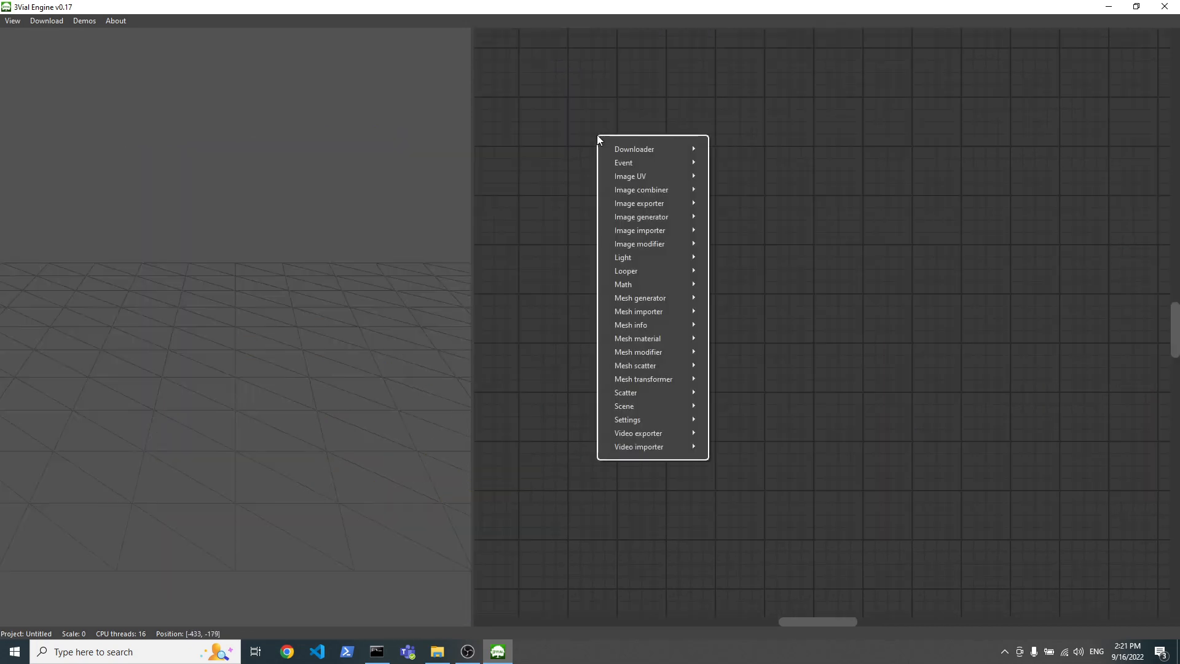
{"action": "mouse_move", "coordinate": [658, 365]}
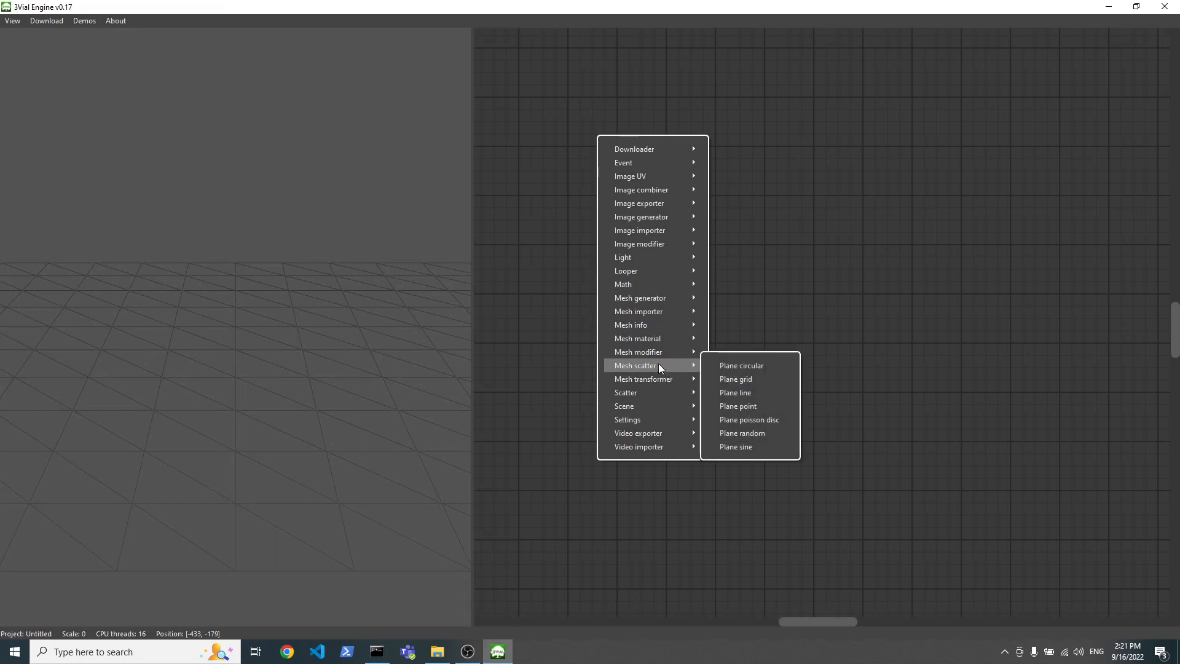
{"action": "left_click", "coordinate": [743, 380]}
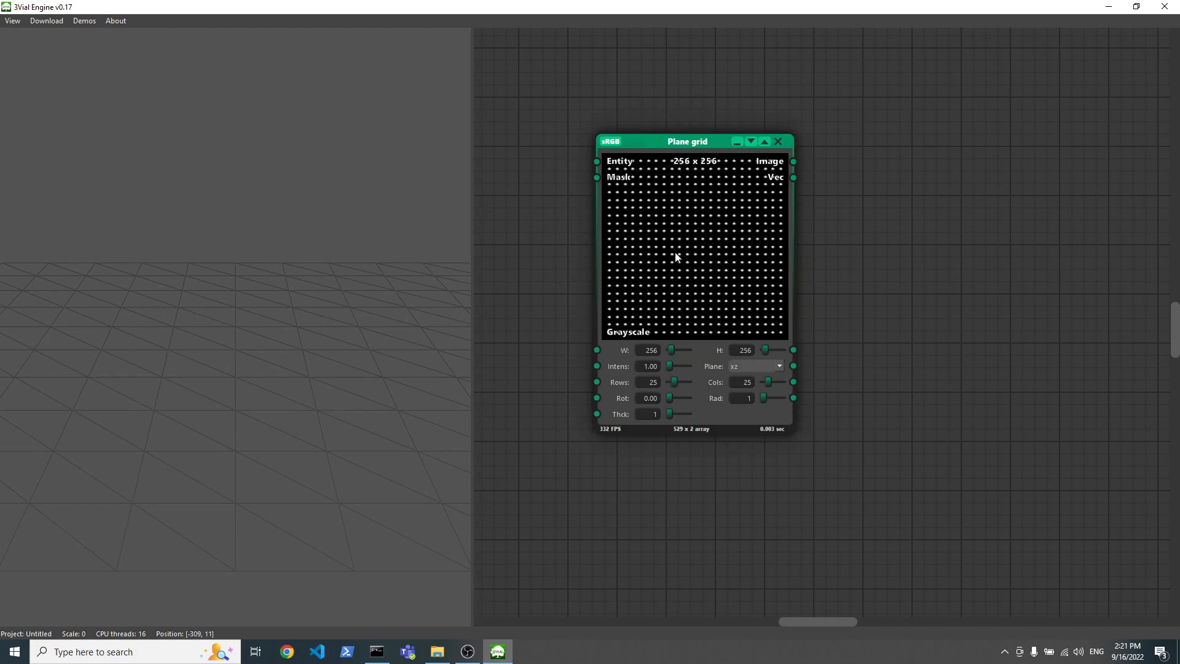
{"action": "left_click_drag", "start_coordinate": [676, 257], "coordinate": [725, 232]}
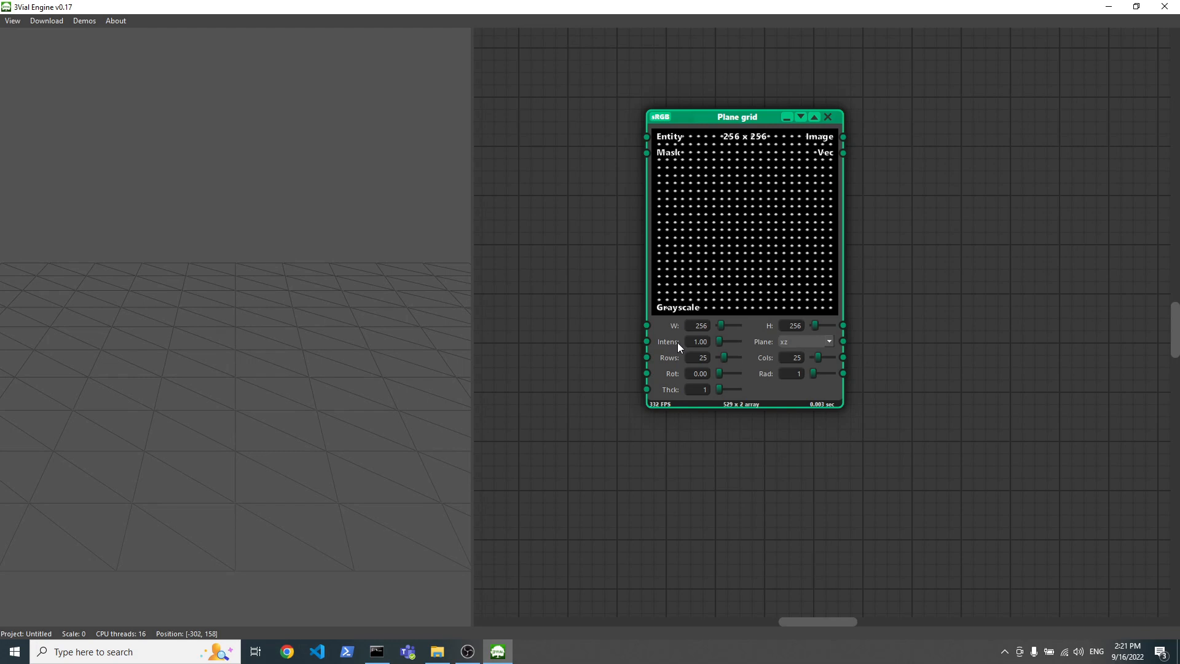
{"action": "left_click_drag", "start_coordinate": [748, 252], "coordinate": [745, 271]}
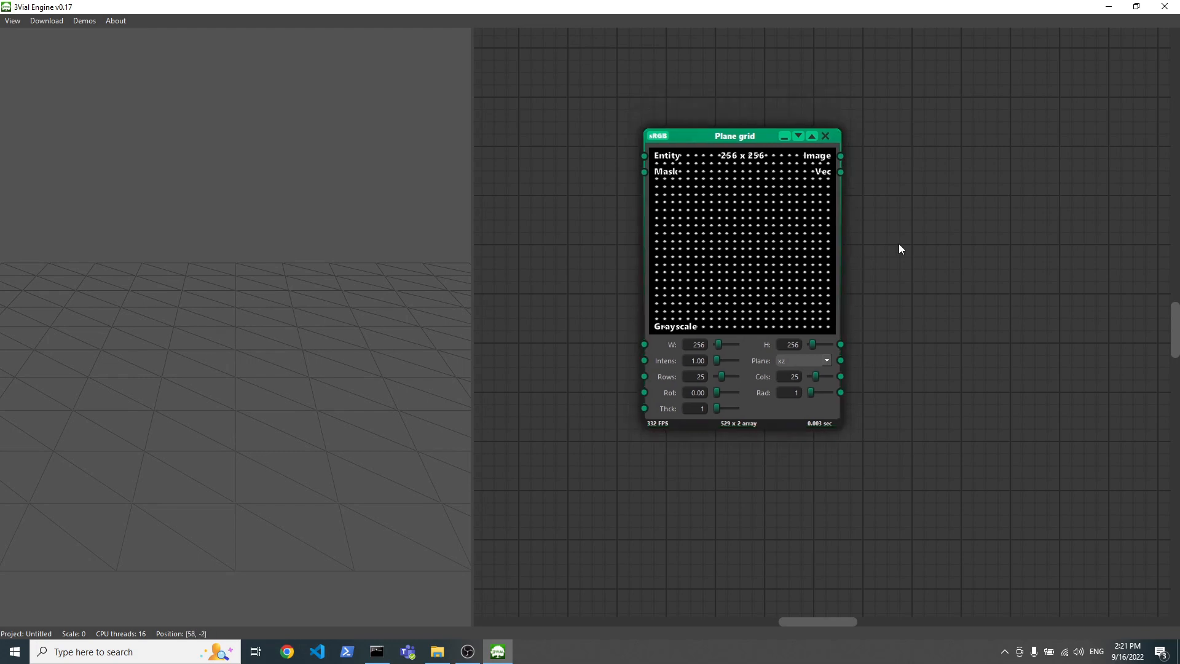
Close the 3Vial Engine and OBS windows to return to Visual Studio Code, and widen the config.json editor
{"action": "left_click", "coordinate": [1167, 7]}
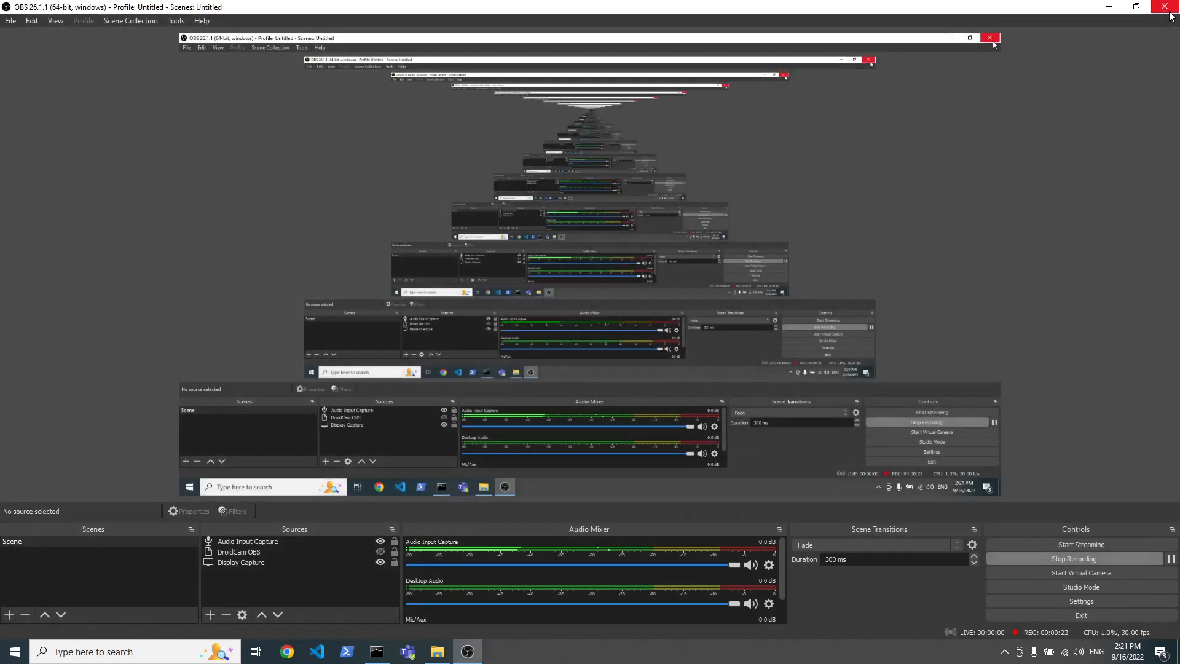
{"action": "left_click", "coordinate": [1168, 9]}
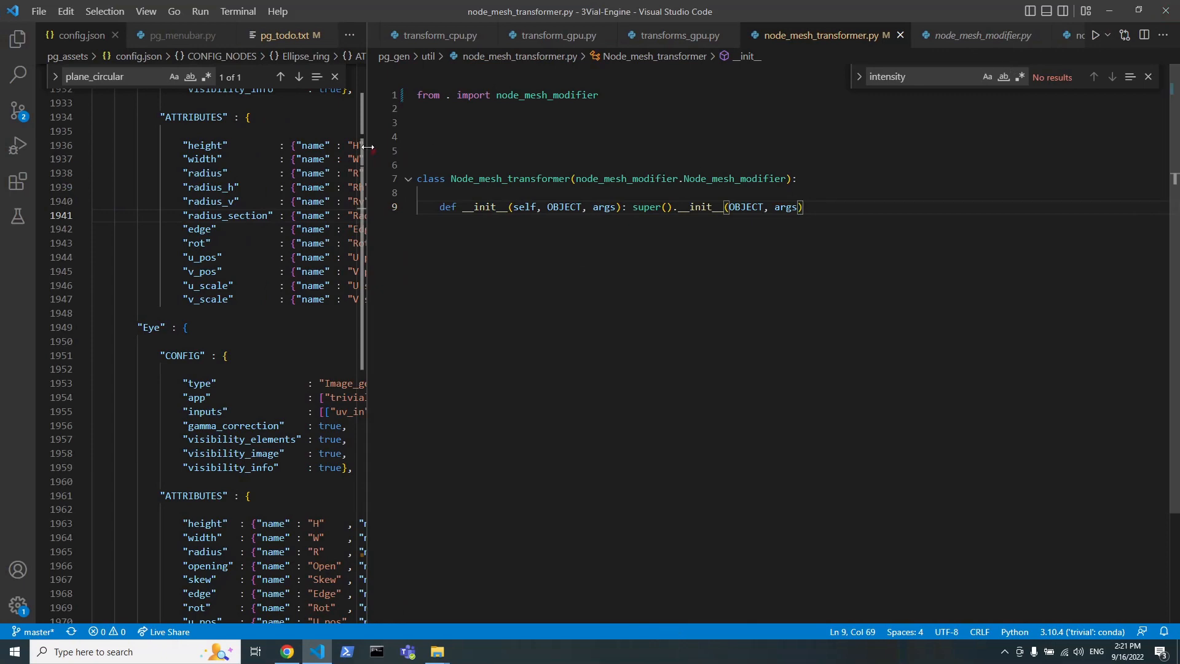
{"action": "left_click_drag", "start_coordinate": [367, 146], "coordinate": [624, 146]}
Search config.json for plane_grid and examine the CONFIG entries of the Plane_grid node
{"action": "left_click", "coordinate": [467, 131]}
{"action": "key", "text": "ctrl+f"}
{"action": "type", "text": "p"}
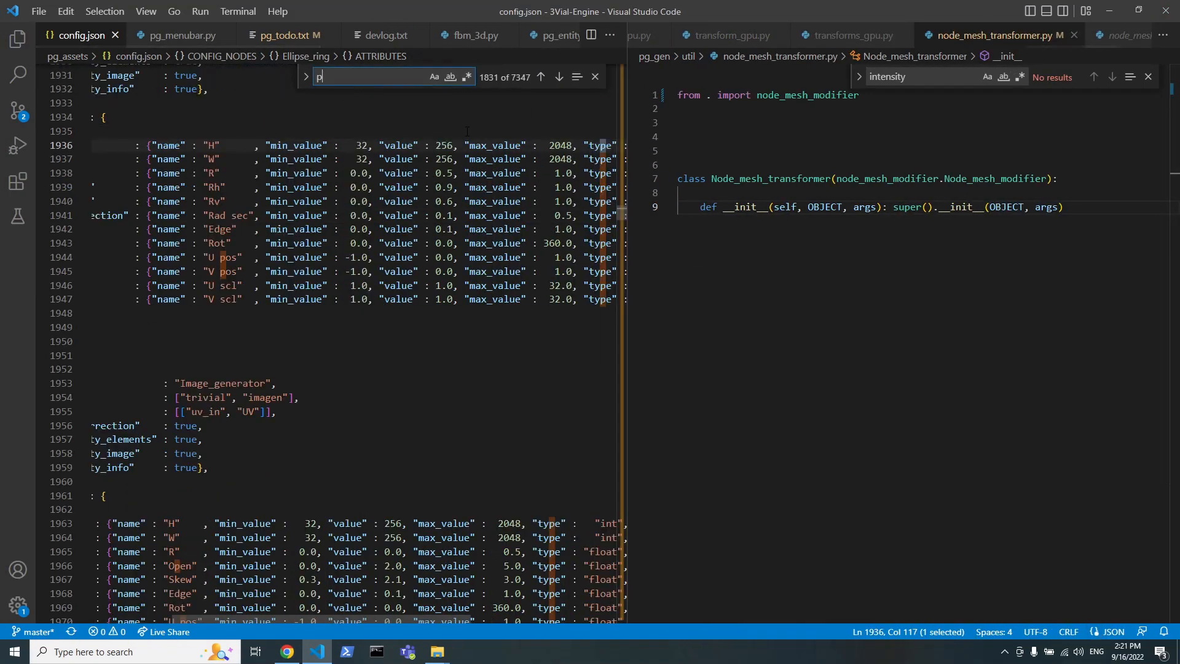
{"action": "type", "text": "lane_grid"}
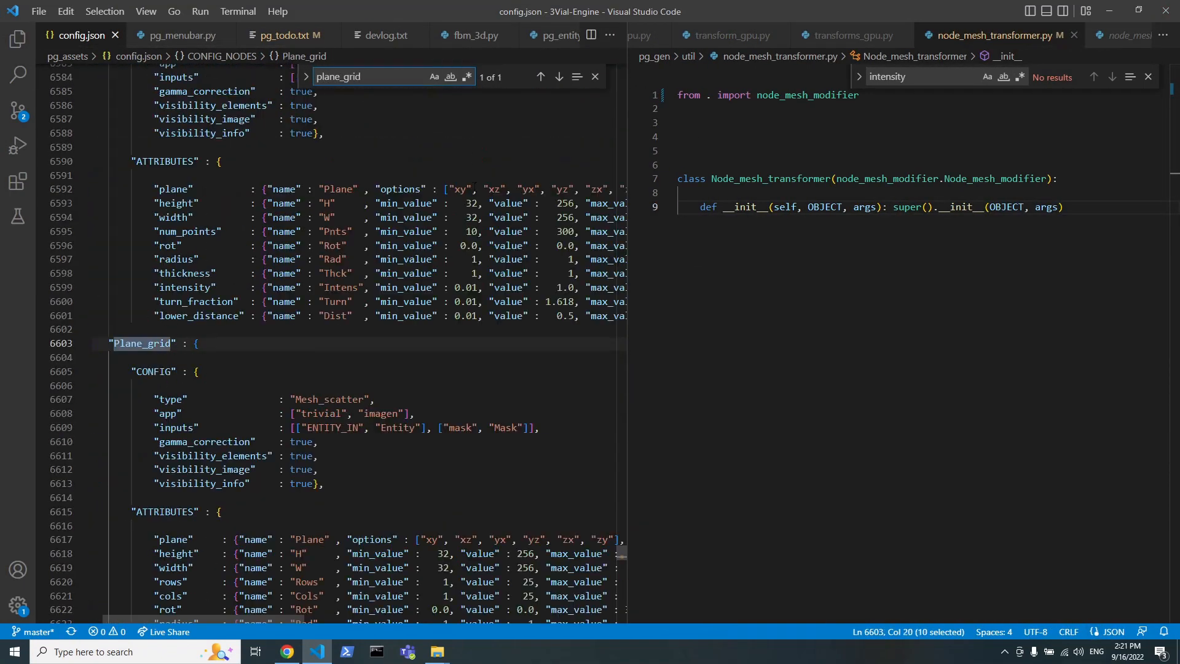
{"action": "scroll", "coordinate": [441, 292], "scroll_direction": "down", "scroll_amount": 3}
{"action": "scroll", "coordinate": [273, 243], "scroll_direction": "up", "scroll_amount": 1}
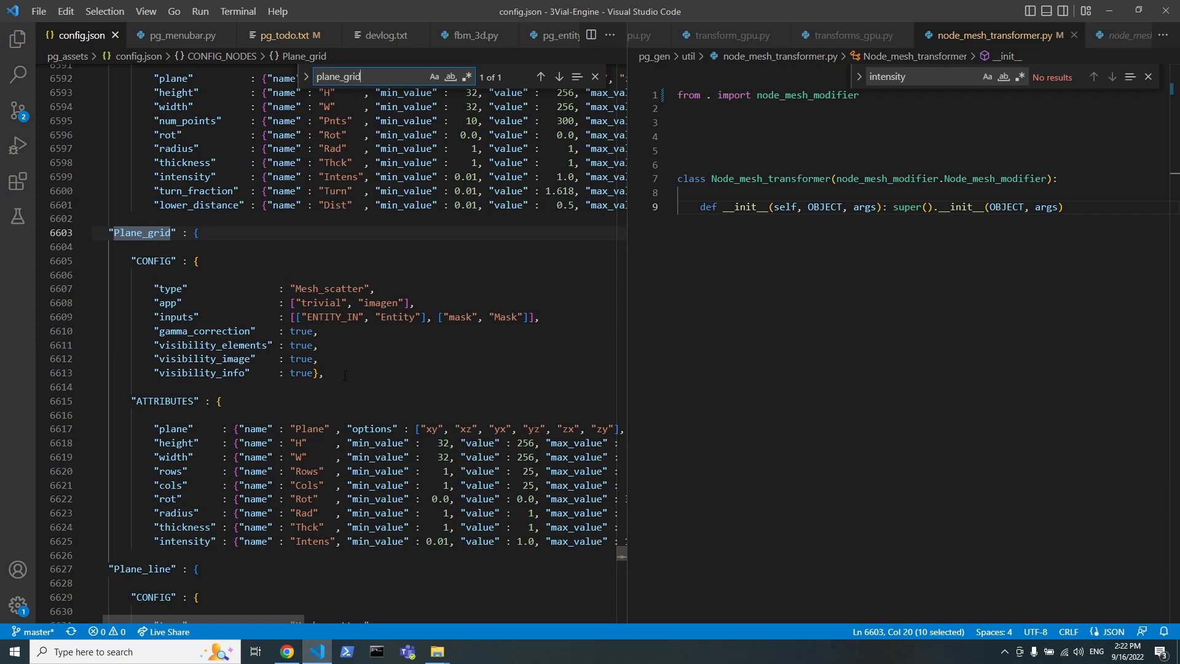
{"action": "left_click_drag", "start_coordinate": [344, 376], "coordinate": [98, 290]}
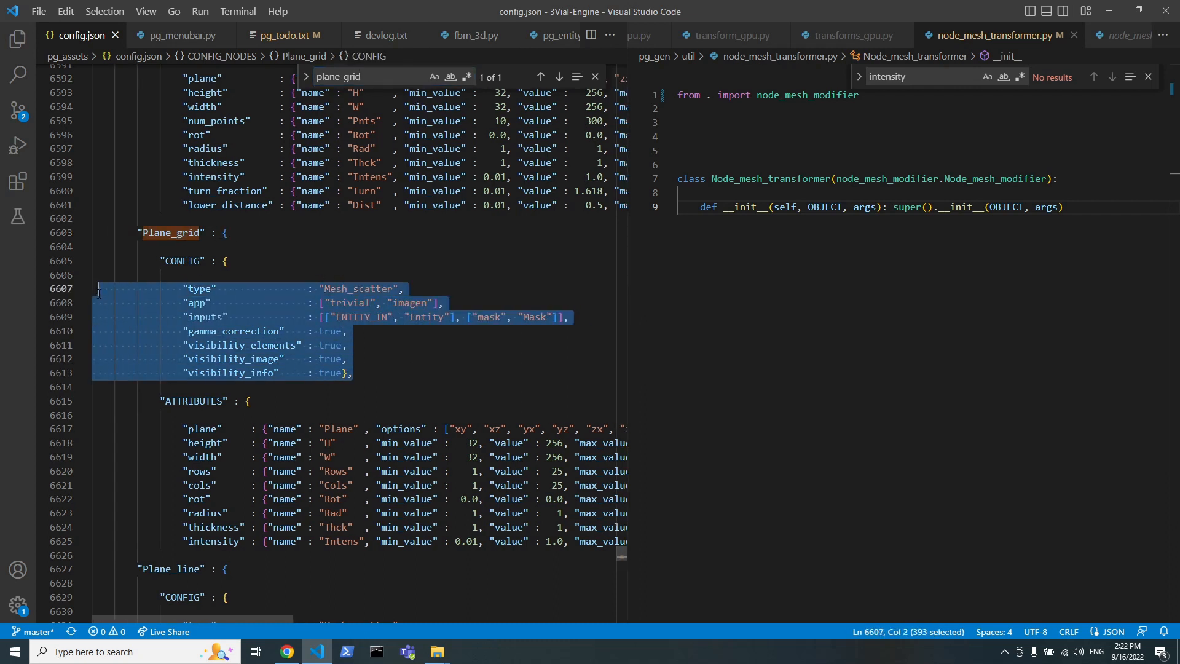
{"action": "left_click", "coordinate": [385, 365]}
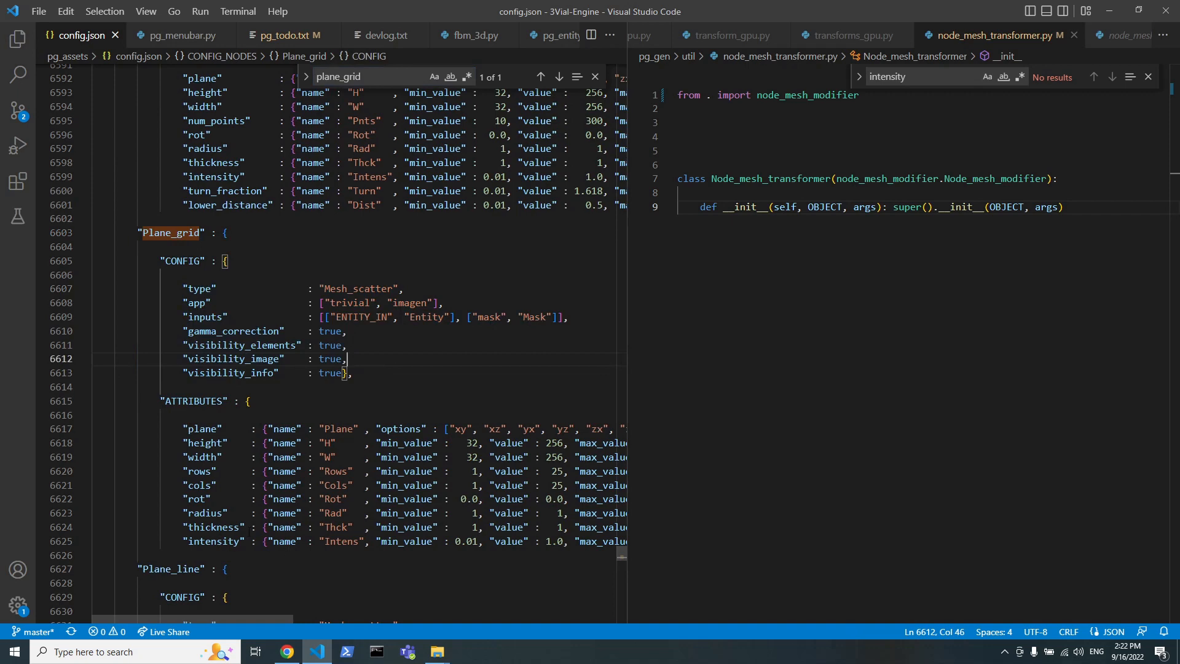
Widen the config.json editor further and rename Plane_grid's intensity attribute key to intensity_x
{"action": "left_click_drag", "start_coordinate": [624, 458], "coordinate": [963, 455]}
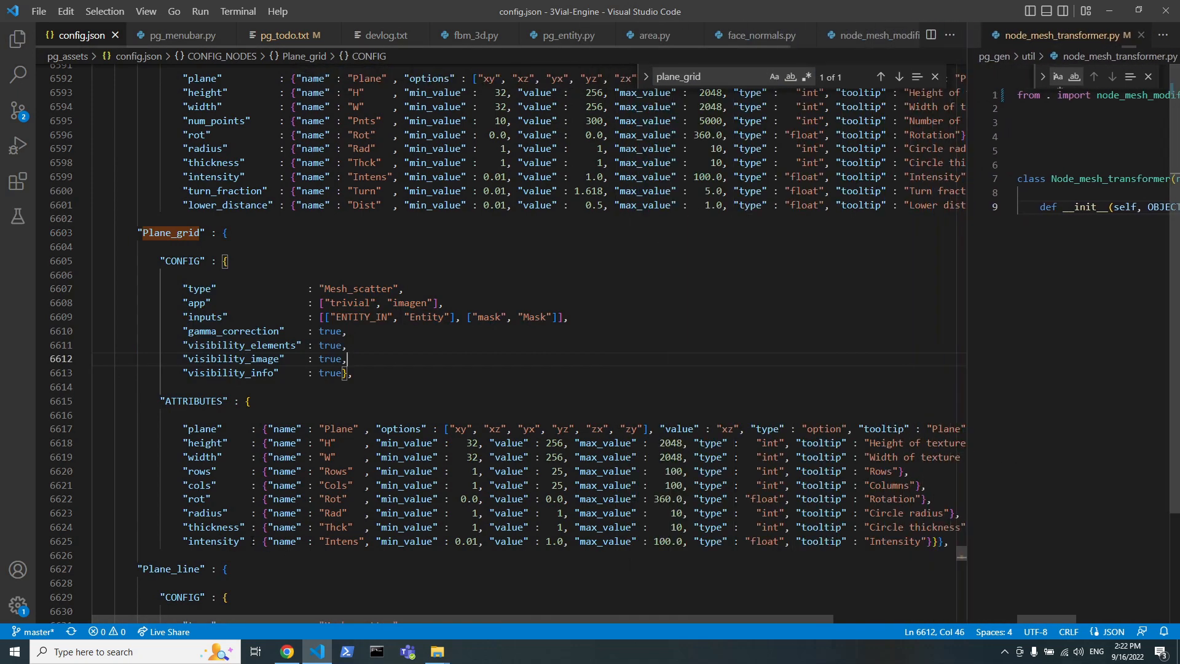
{"action": "left_click", "coordinate": [222, 541]}
{"action": "double_click", "coordinate": [222, 541]}
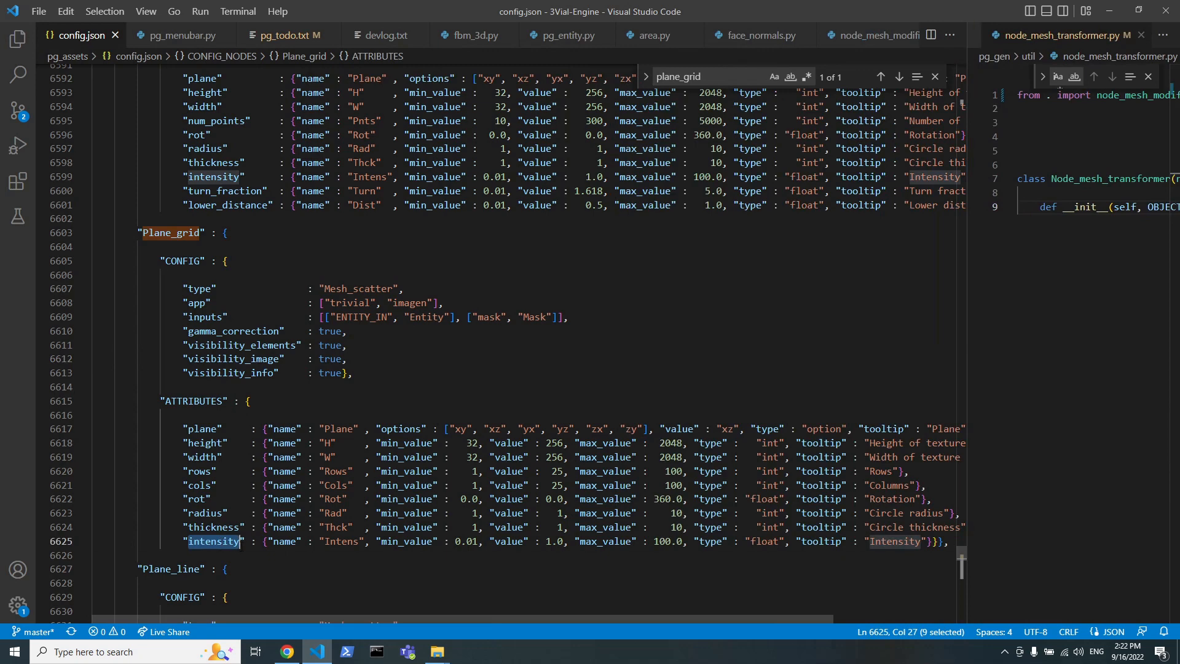
{"action": "left_click", "coordinate": [239, 544]}
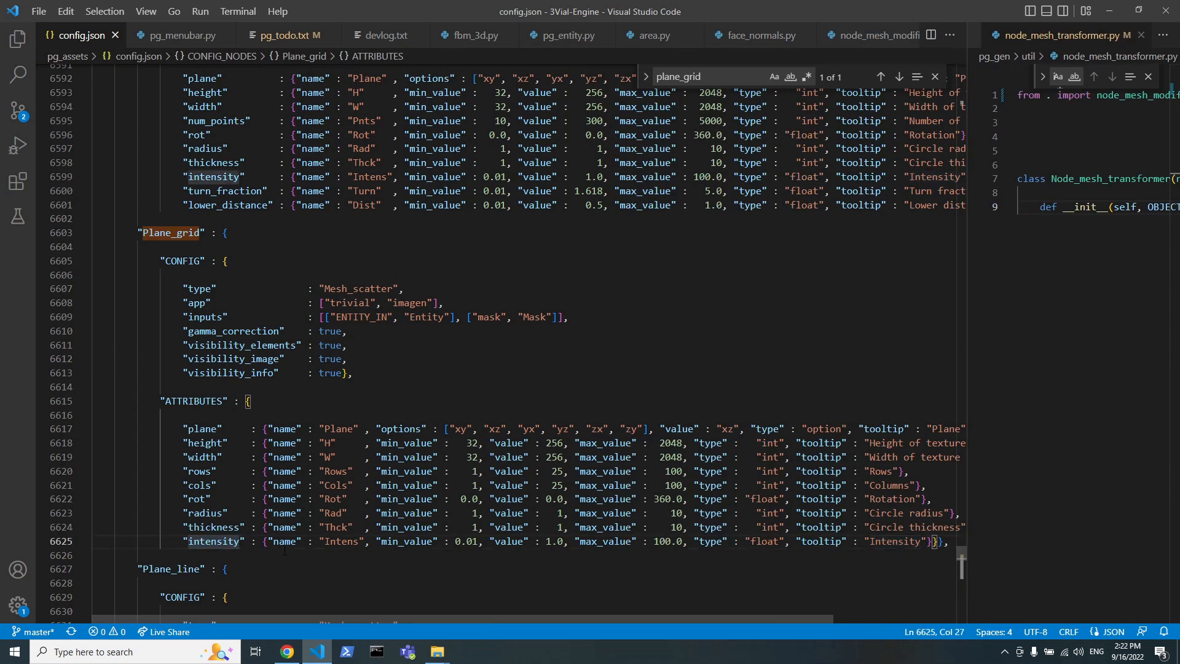
{"action": "type", "text": "_x"}
Duplicate the intensity_x attribute onto a new line in Plane_grid and rename the copy's key to intensity_y
{"action": "key", "text": "End"}
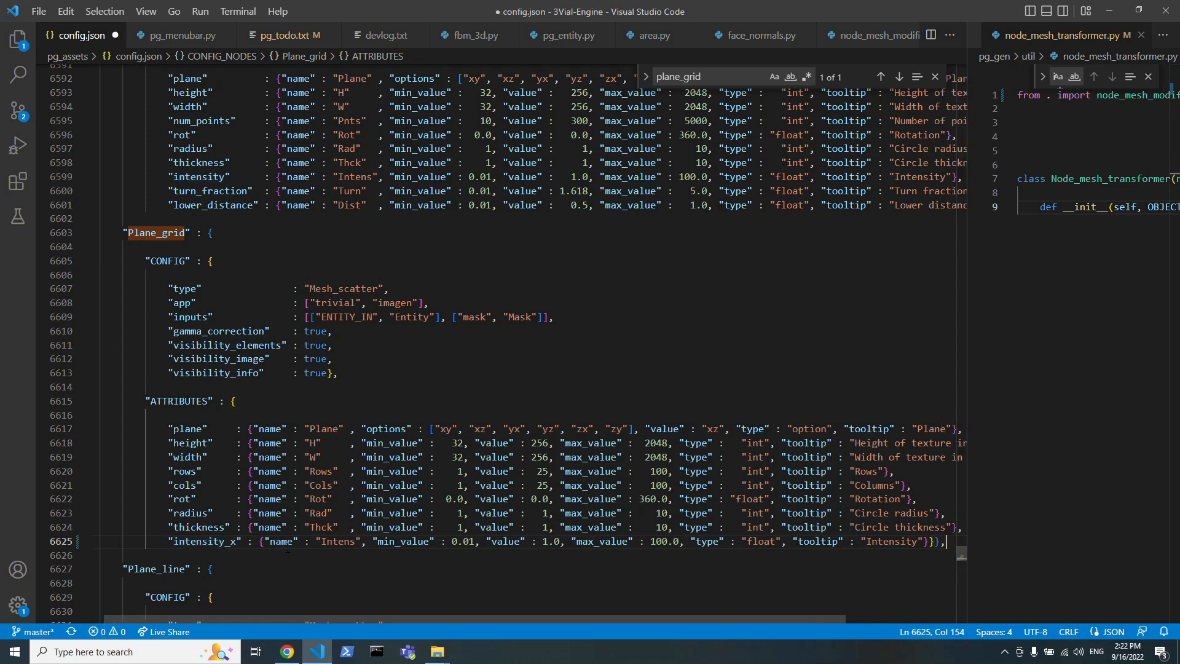
{"action": "key", "text": "Left"}
{"action": "key", "text": "shift+Home"}
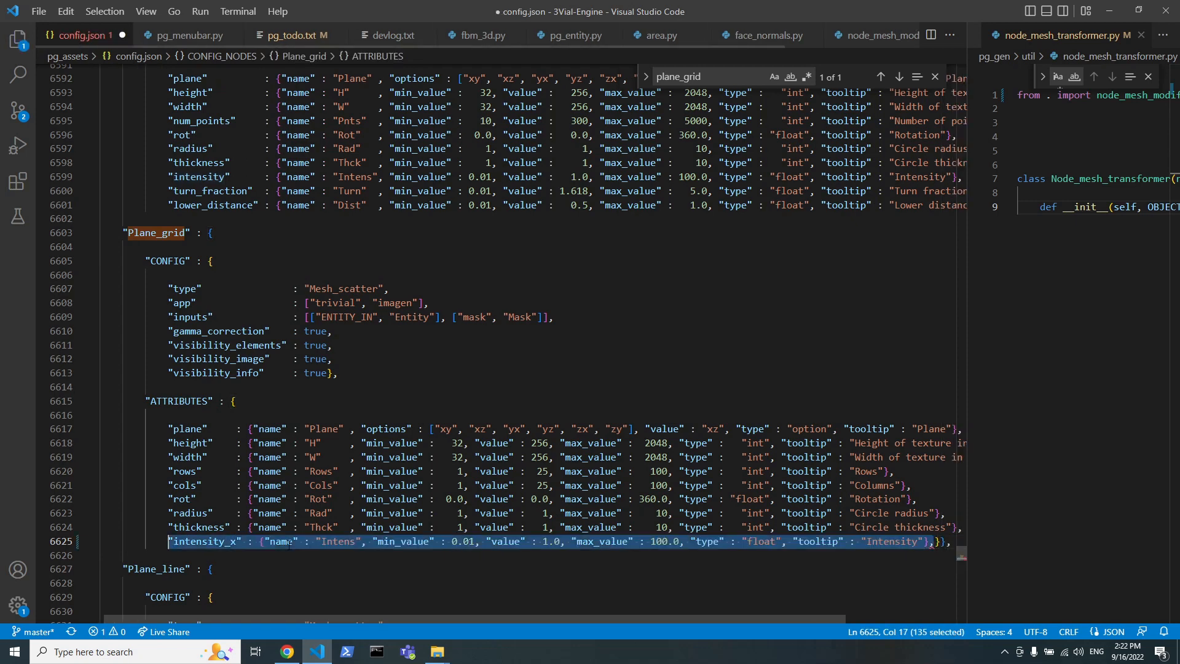
{"action": "key", "text": "End"}
{"action": "key", "text": "Return"}
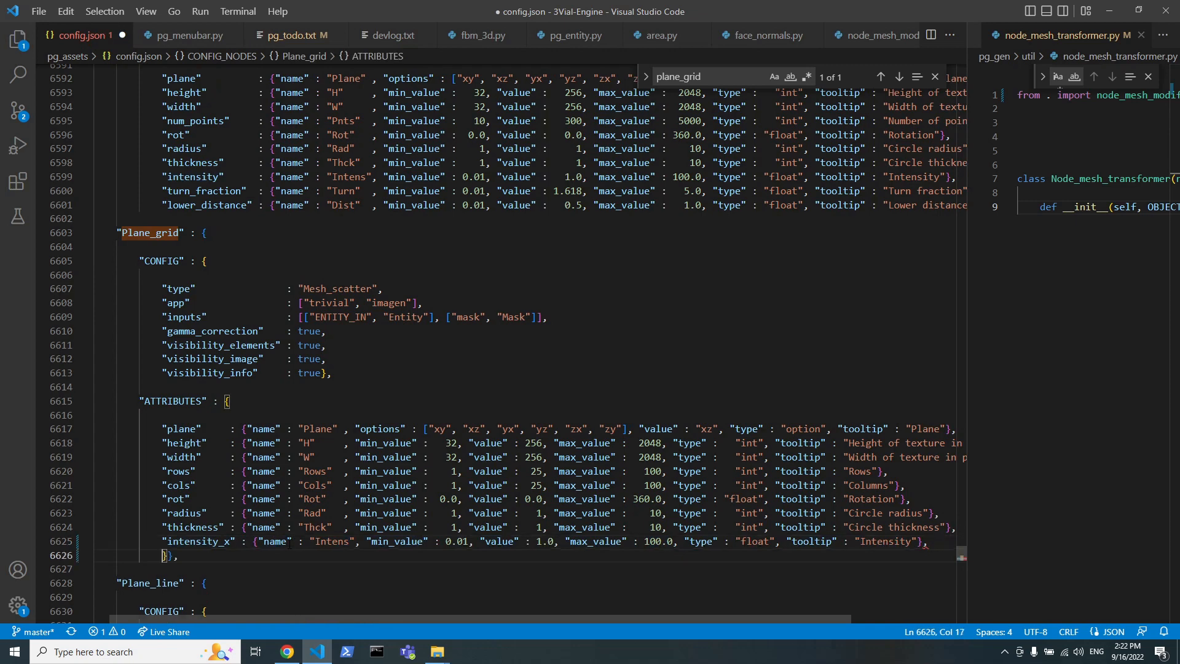
{"action": "type", "text": "\"intensity_x\" : {\"name\" : \"Intens\", \"min_value\" : 0.01, \"value\" : 1.0, \"max_value\" : 100.0, \"type\" : \"float\", \"tooltip\" : \"Intensity\"},"}
{"action": "key", "text": "Right"}
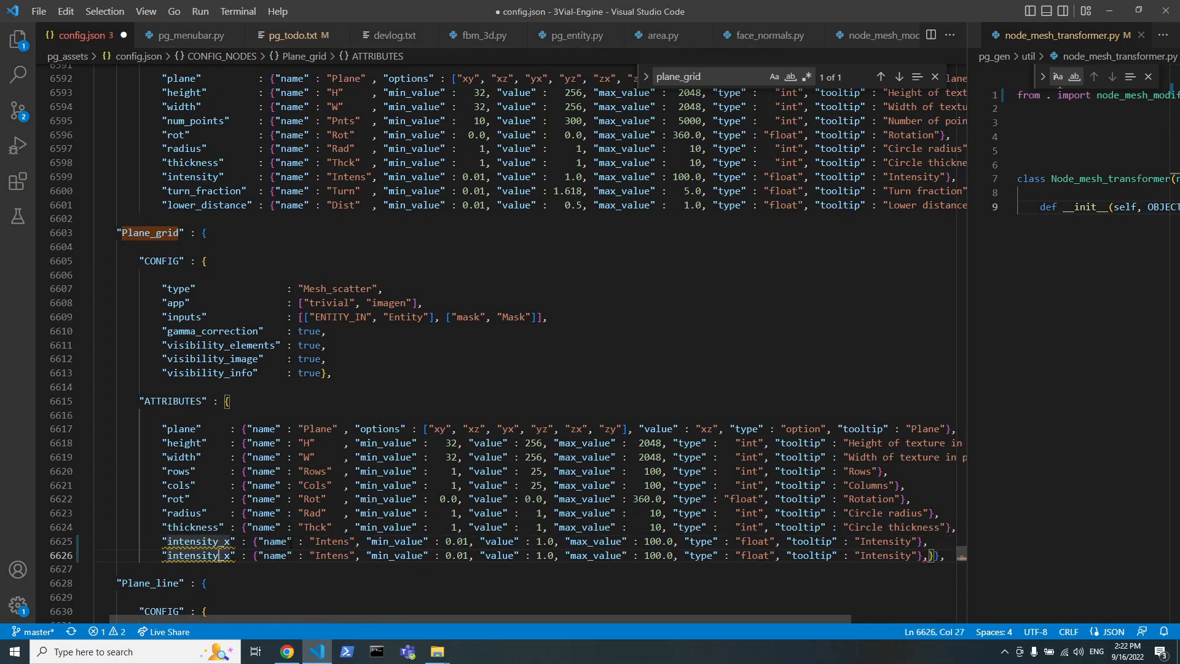
{"action": "key", "text": "BackSpace"}
{"action": "type", "text": "y"}
Change the name value of Plane_grid's intensity_x attribute to "Intns x"
{"action": "left_click", "coordinate": [236, 541]}
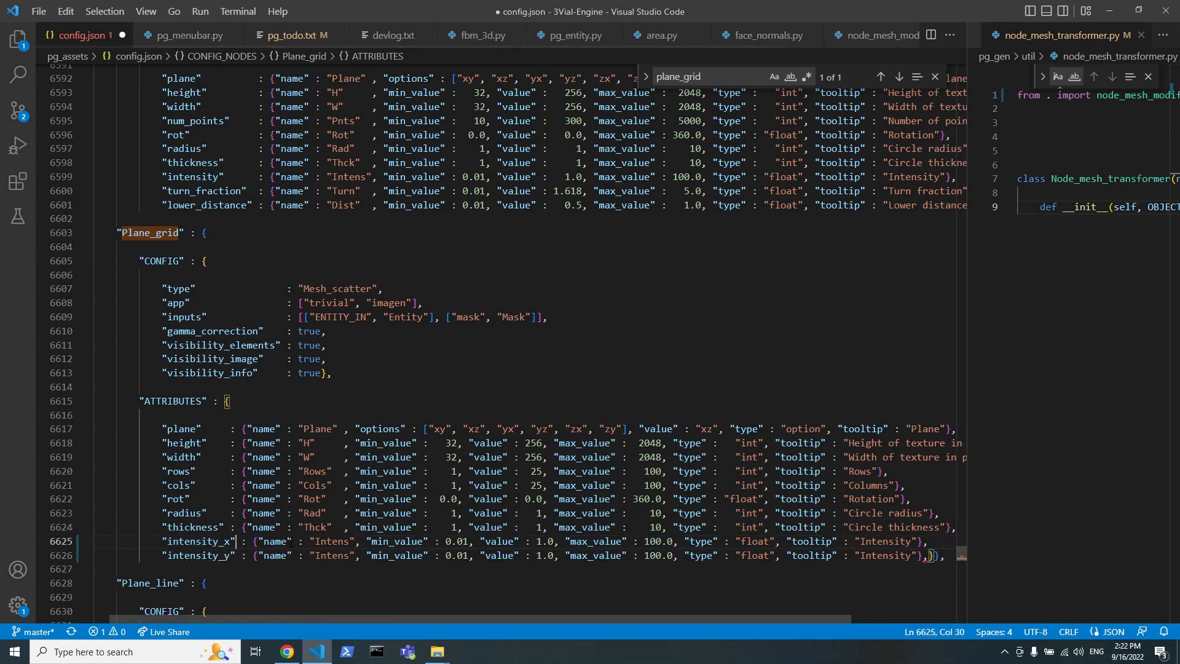
{"action": "key", "text": "Right"}
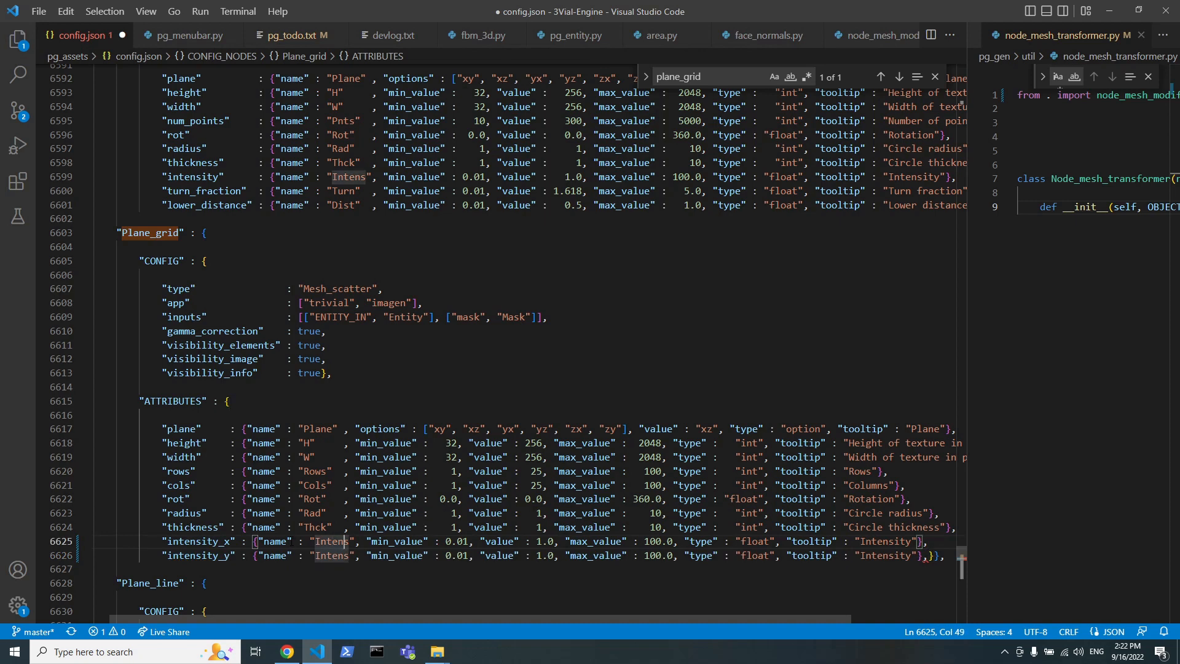
{"action": "key", "text": "BackSpace"}
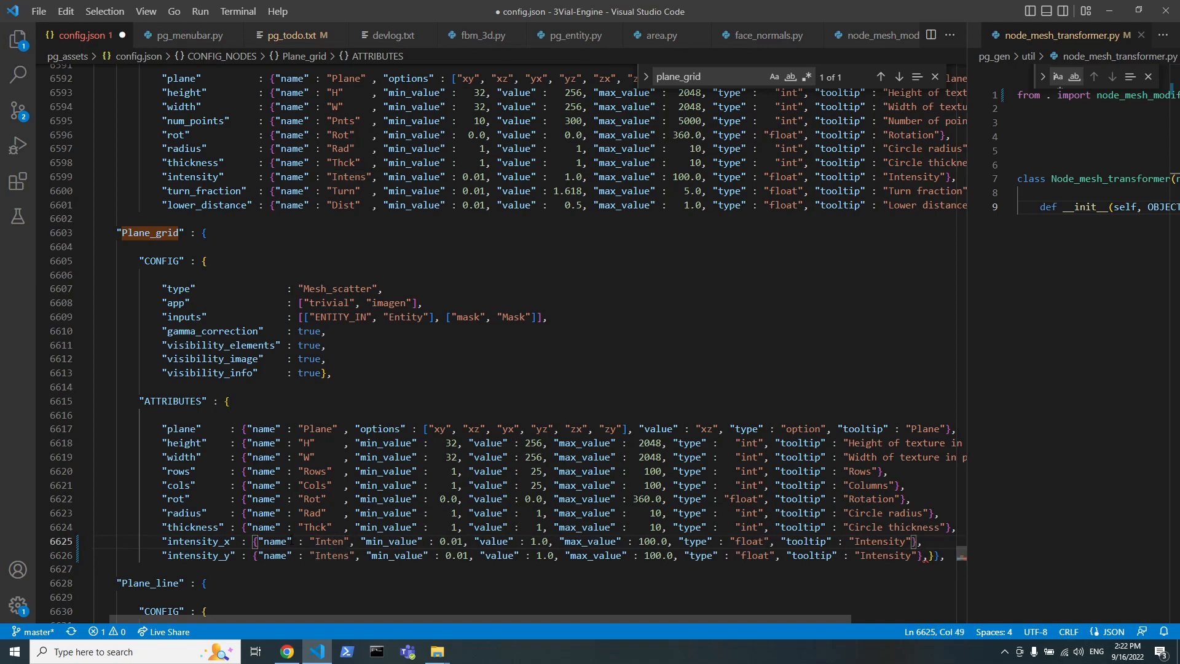
{"action": "key", "text": "BackSpace"}
{"action": "key", "text": "BackSpace"}
{"action": "key", "text": "BackSpace"}
{"action": "type", "text": "tns x"}
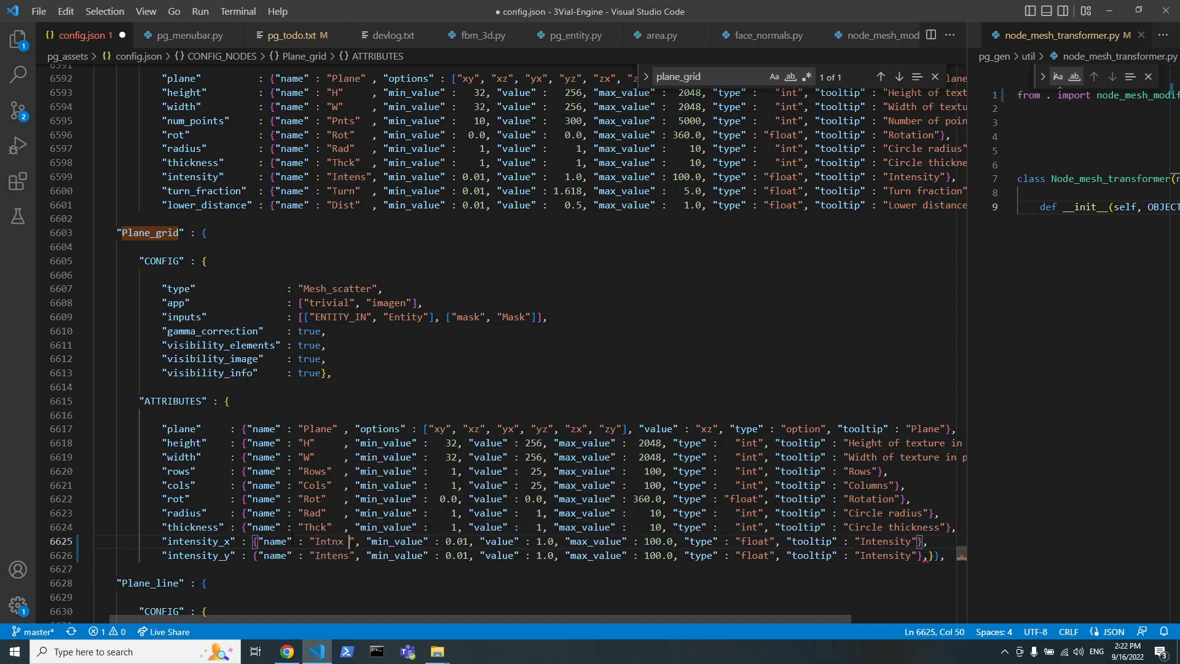
{"action": "key", "text": "Left"}
{"action": "key", "text": "Left"}
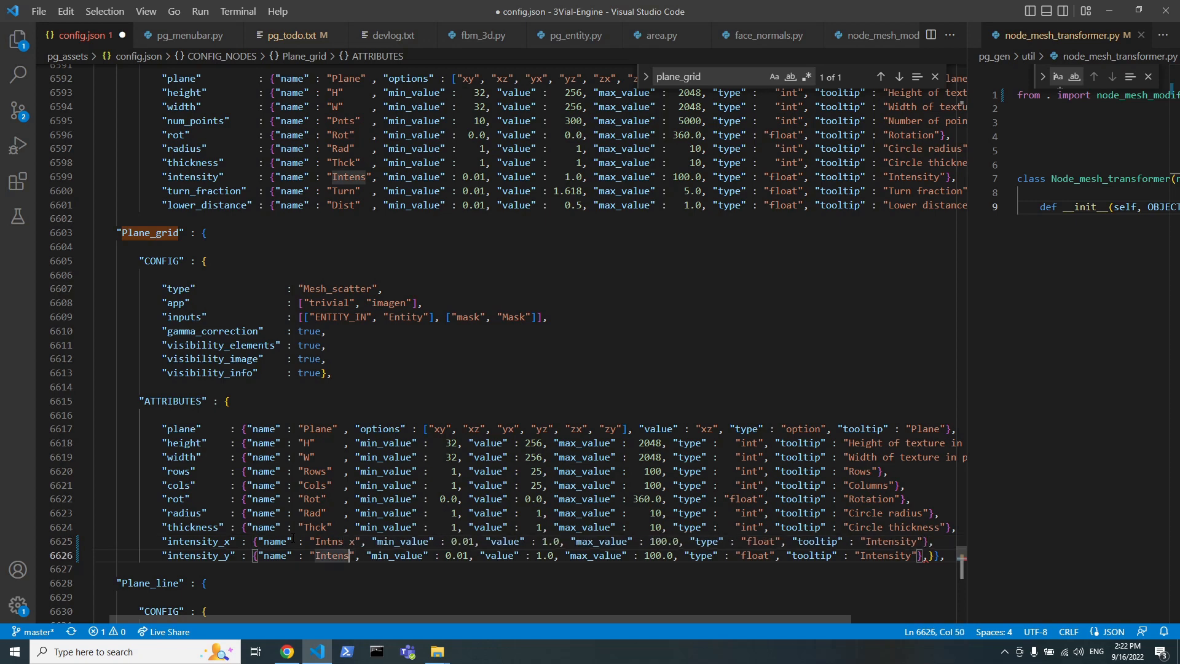
Change the name value of Plane_grid's intensity_y attribute to "Intns y"
{"action": "key", "text": "BackSpace"}
{"action": "key", "text": "BackSpace"}
{"action": "key", "text": "BackSpace"}
{"action": "type", "text": "n"}
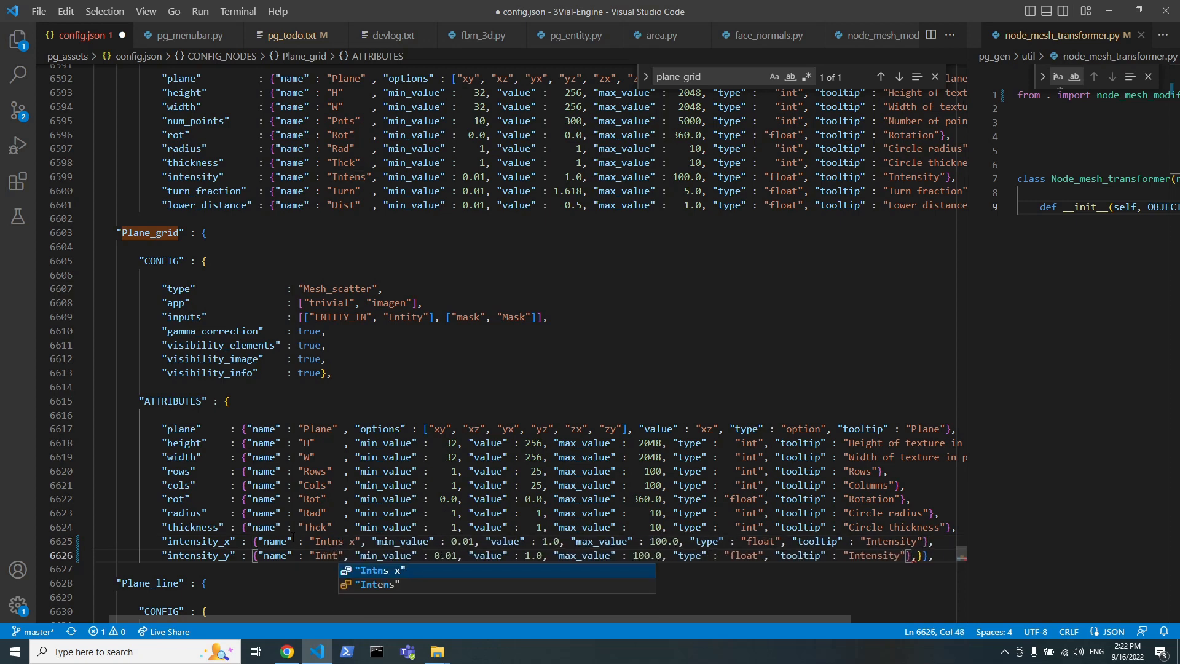
{"action": "type", "text": "s y"}
{"action": "key", "text": "Escape"}
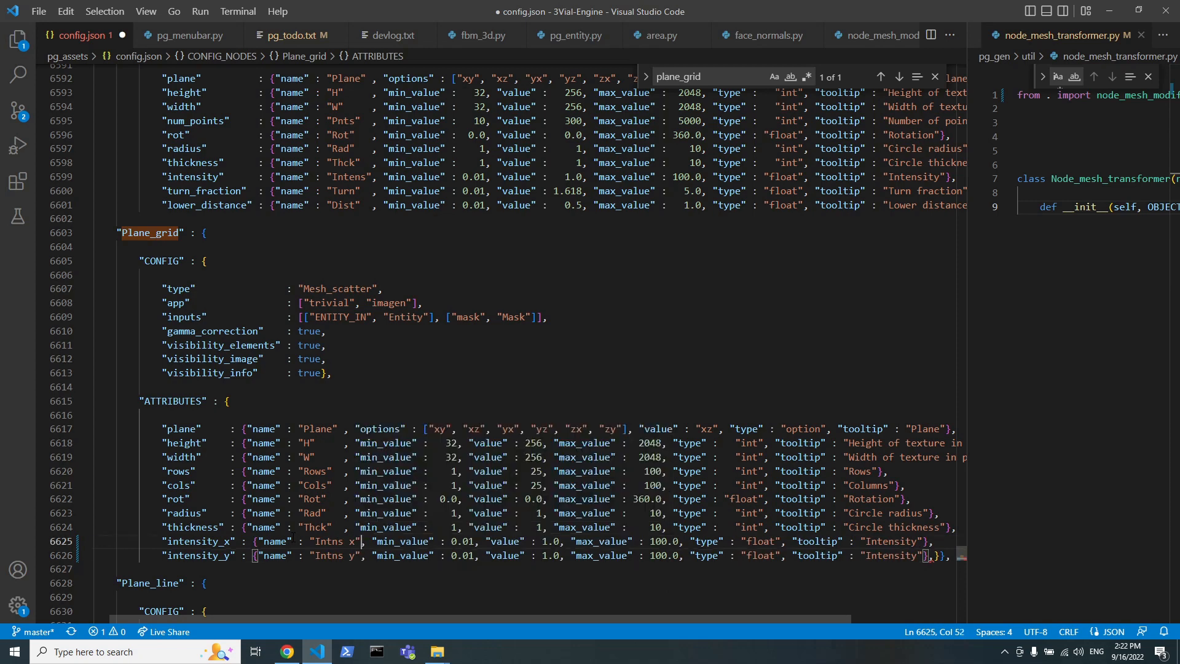
Change the tooltip of Plane_grid's intensity_x attribute to "Intensity x"
{"action": "key", "text": "Up"}
{"action": "key", "text": "End"}
{"action": "key", "text": "Left"}
{"action": "key", "text": "Left"}
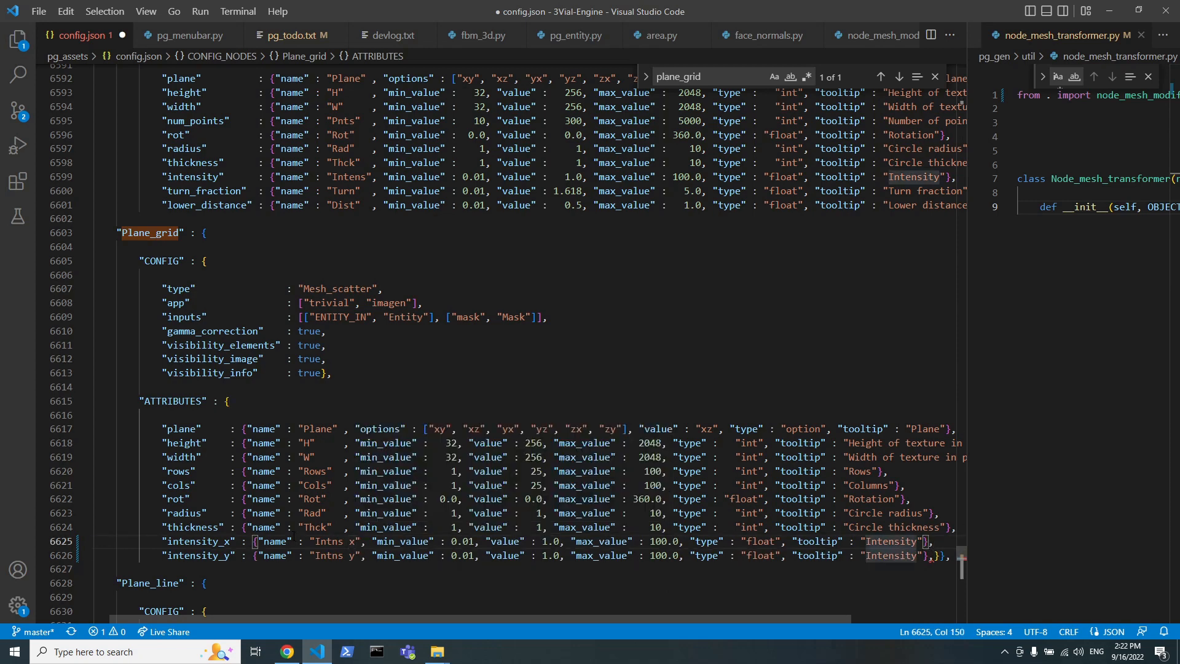
{"action": "type", "text": "x"}
Change the tooltip of Plane_grid's intensity_y attribute to "Intensity y" and save config.json
{"action": "key", "text": "Down"}
{"action": "key", "text": "Left"}
{"action": "key", "text": "Left"}
{"action": "key", "text": "Left"}
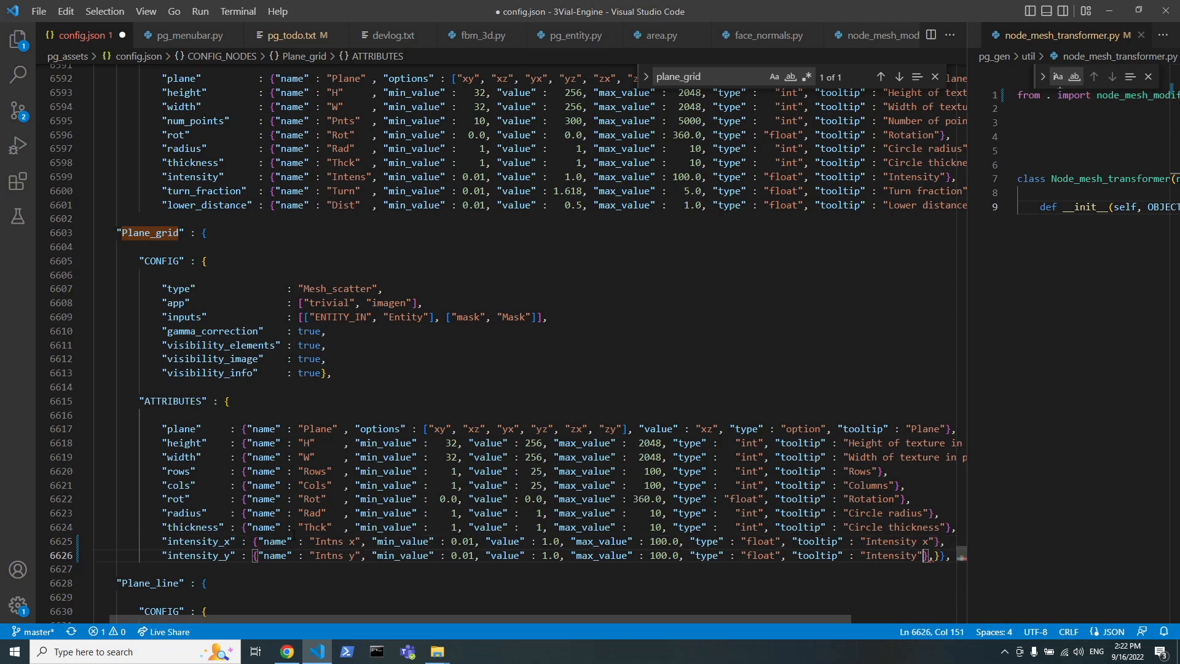
{"action": "type", "text": "y"}
{"action": "key", "text": "Right"}
{"action": "key", "text": "ctrl+s"}
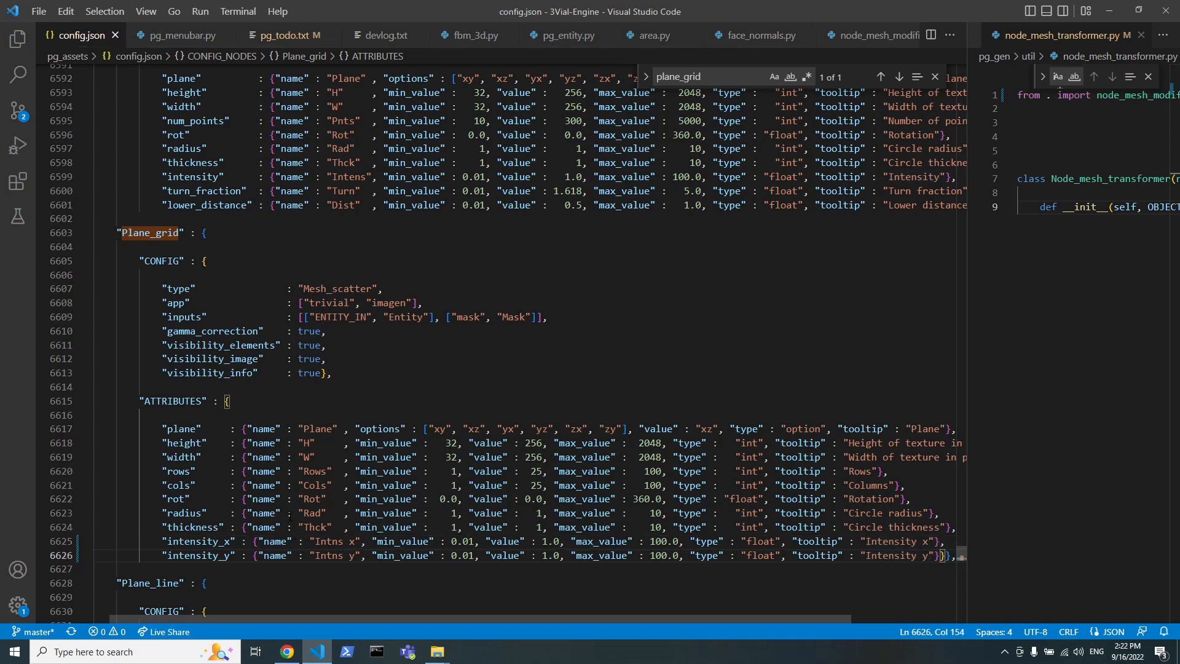
Narrow the config.json editor and open plane_grid.py in the neighbouring editor group
{"action": "left_click_drag", "start_coordinate": [964, 258], "coordinate": [619, 259]}
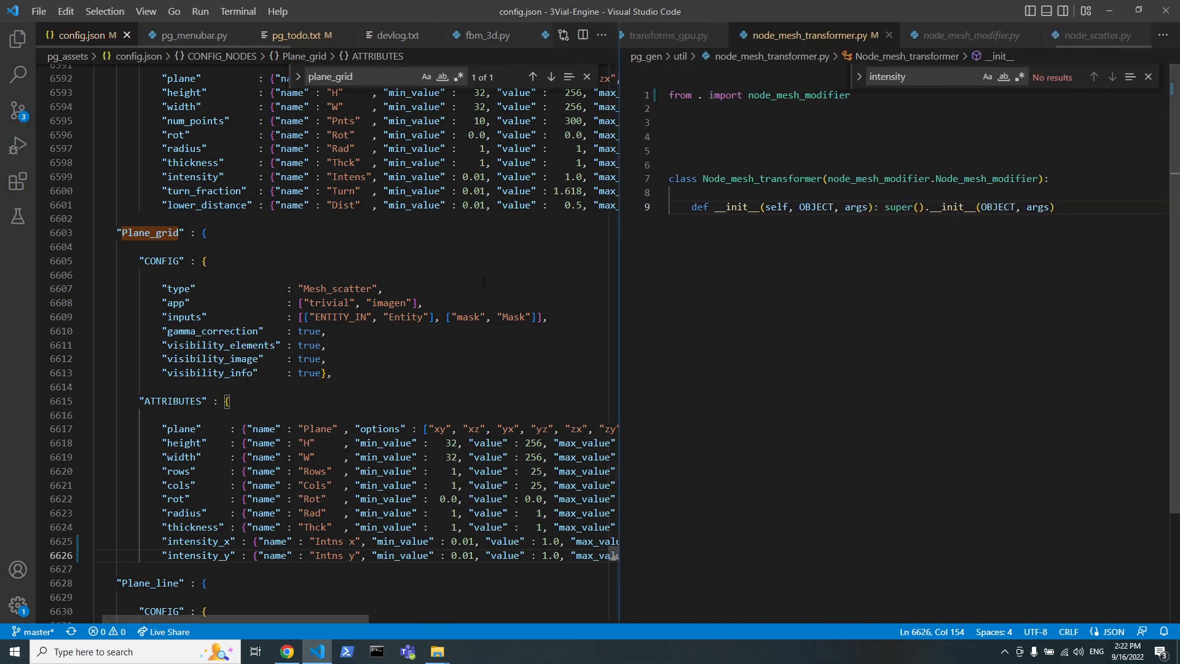
{"action": "left_click", "coordinate": [544, 284]}
{"action": "left_click", "coordinate": [934, 263]}
{"action": "key", "text": "ctrl+p"}
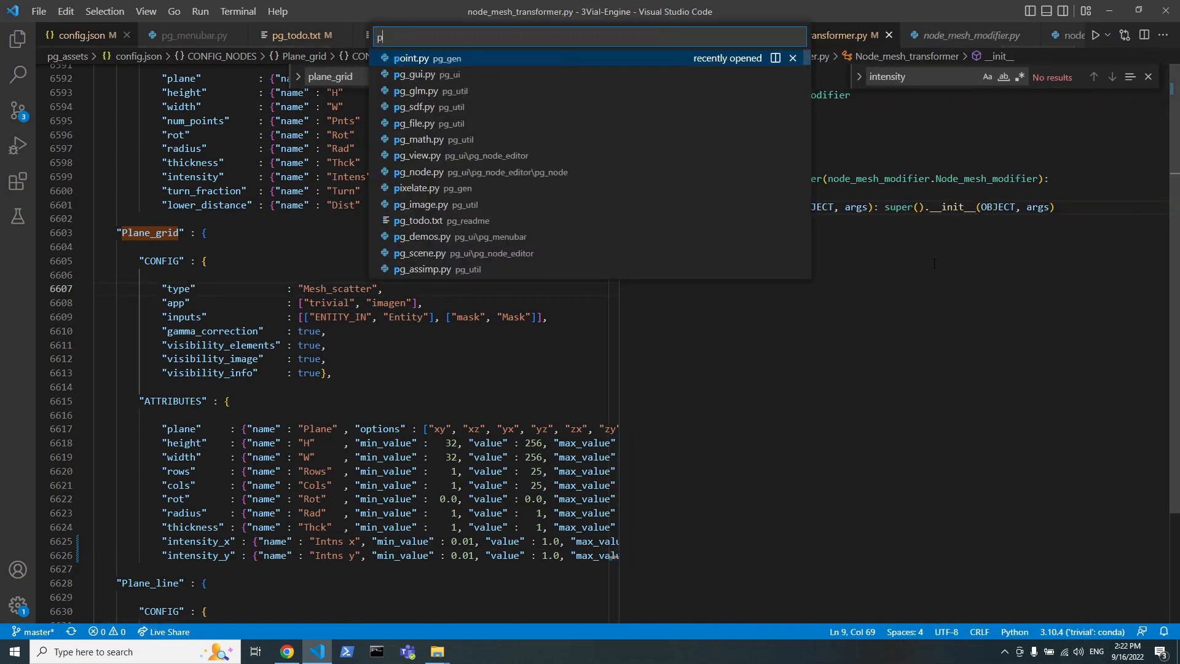
{"action": "type", "text": "pr"}
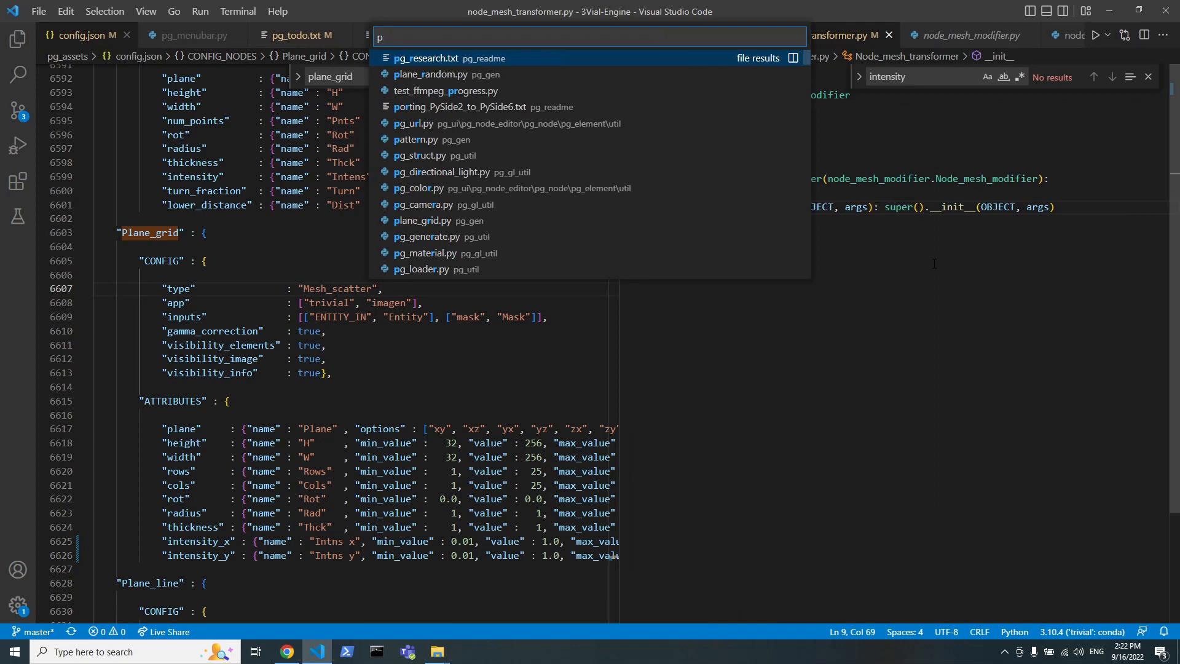
{"action": "type", "text": "lane_grid"}
{"action": "key", "text": "Return"}
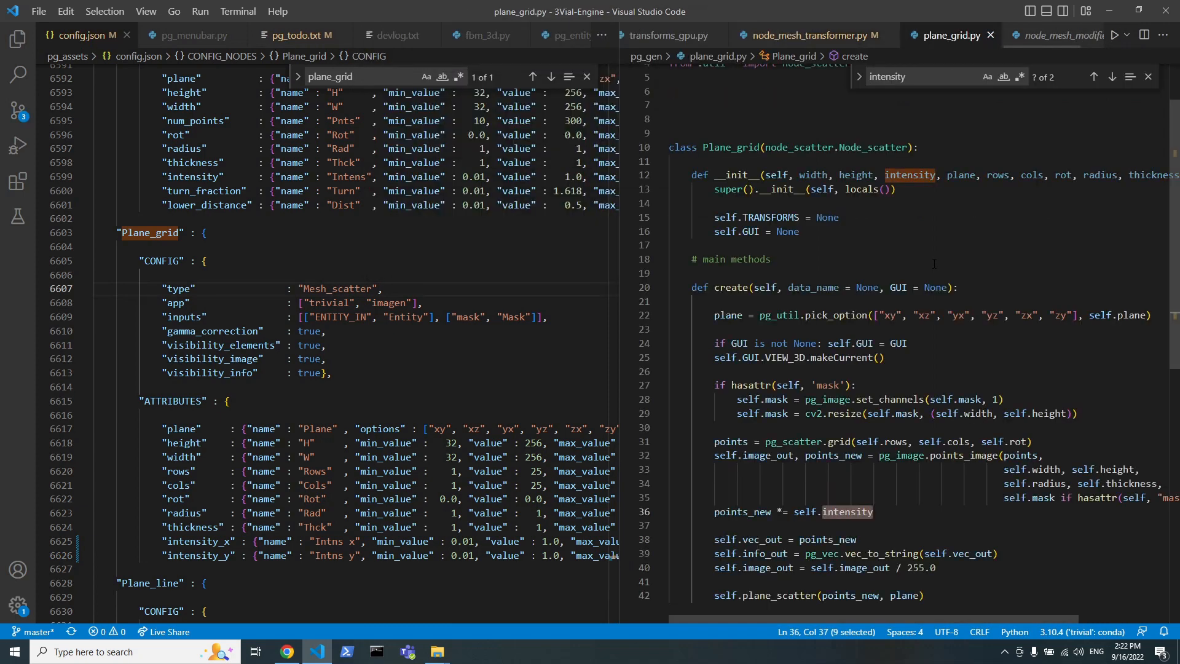
Replace the intensity parameter of Plane_grid's __init__ with intensity_x and intensity_y, then save plane_grid.py
{"action": "left_click_drag", "start_coordinate": [618, 184], "coordinate": [434, 185]}
{"action": "scroll", "coordinate": [863, 359], "scroll_direction": "up", "scroll_amount": 1}
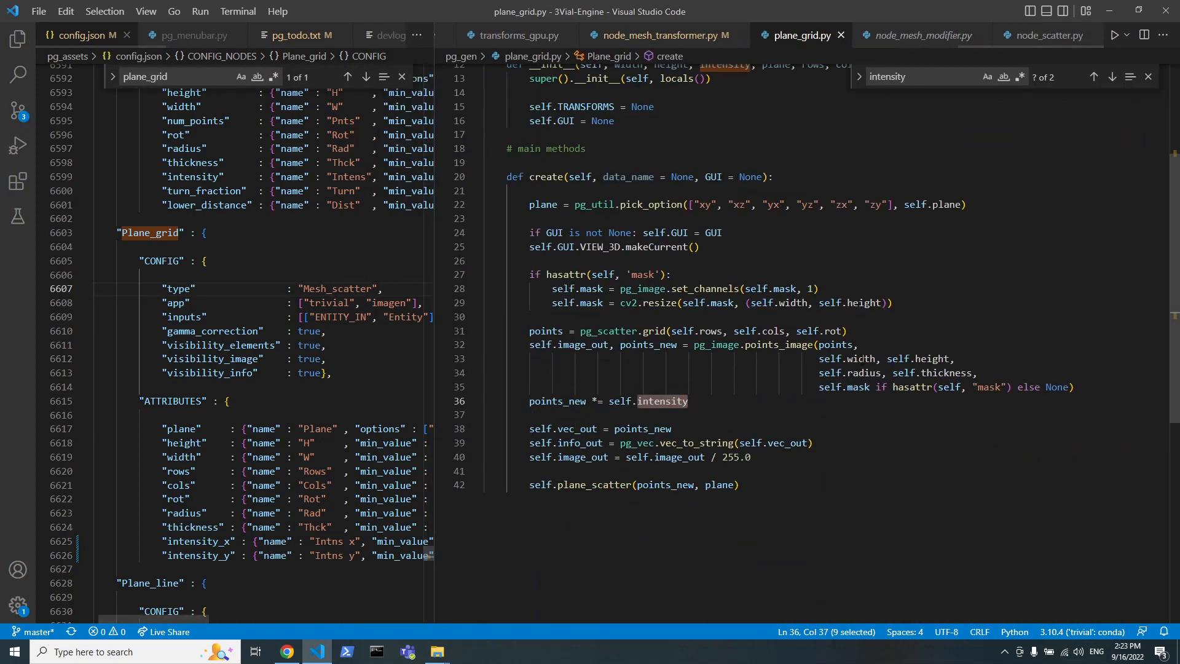
{"action": "scroll", "coordinate": [817, 310], "scroll_direction": "down", "scroll_amount": 1}
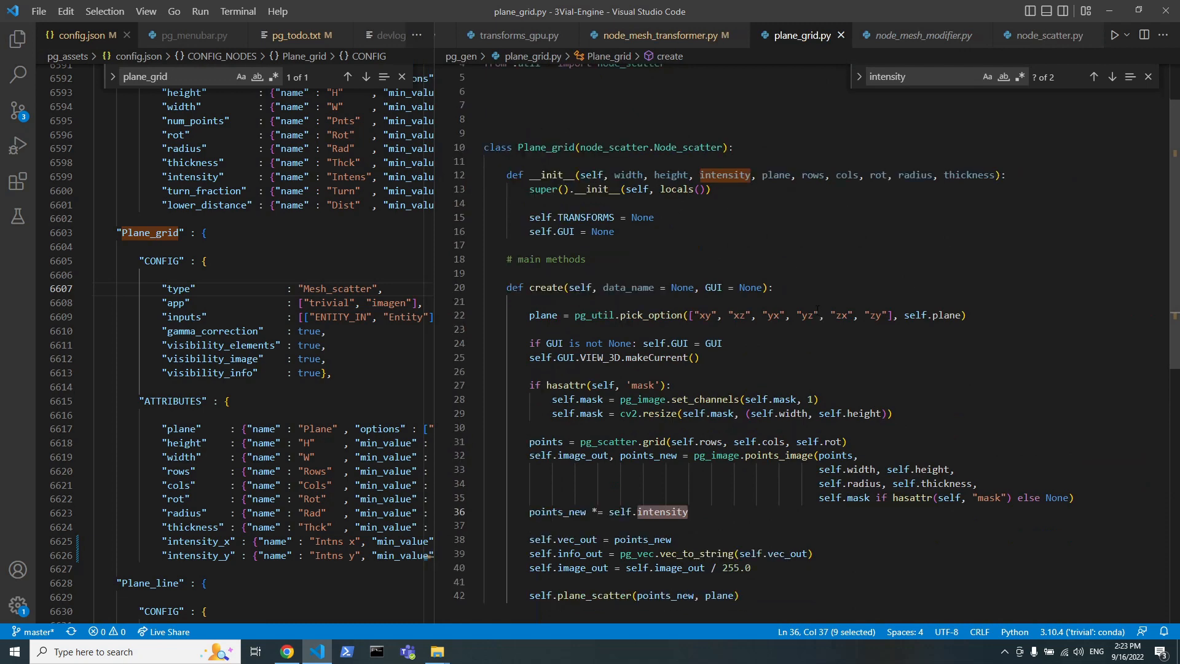
{"action": "double_click", "coordinate": [742, 176]}
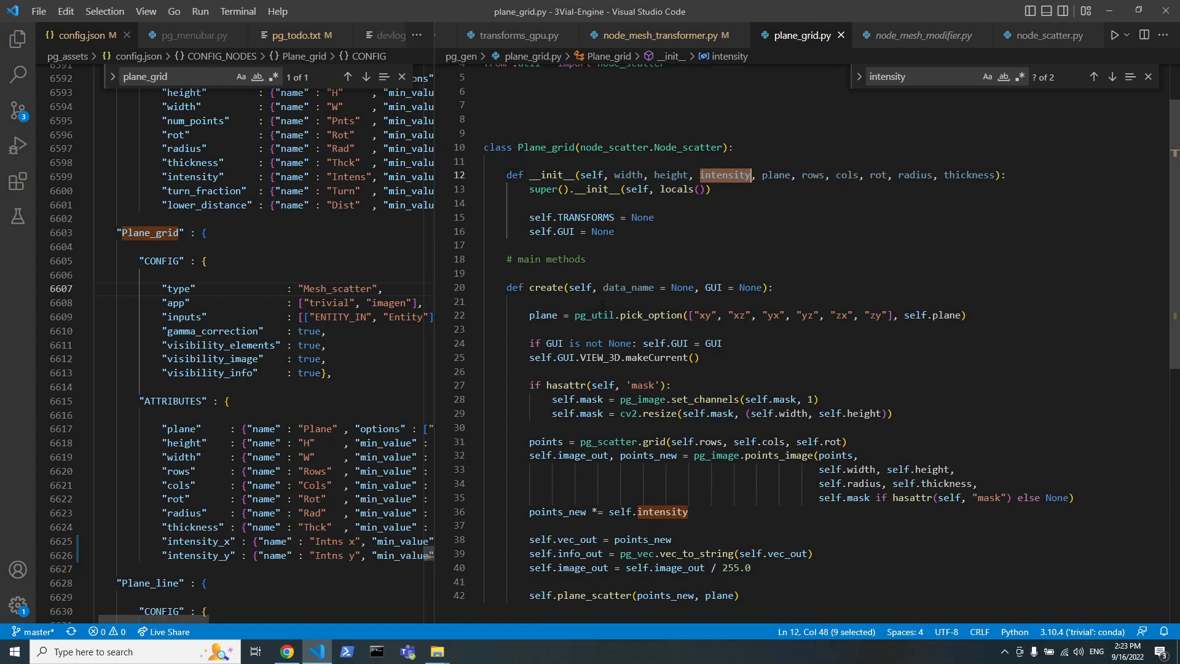
{"action": "double_click", "coordinate": [197, 541]}
{"action": "key", "text": "ctrl+c"}
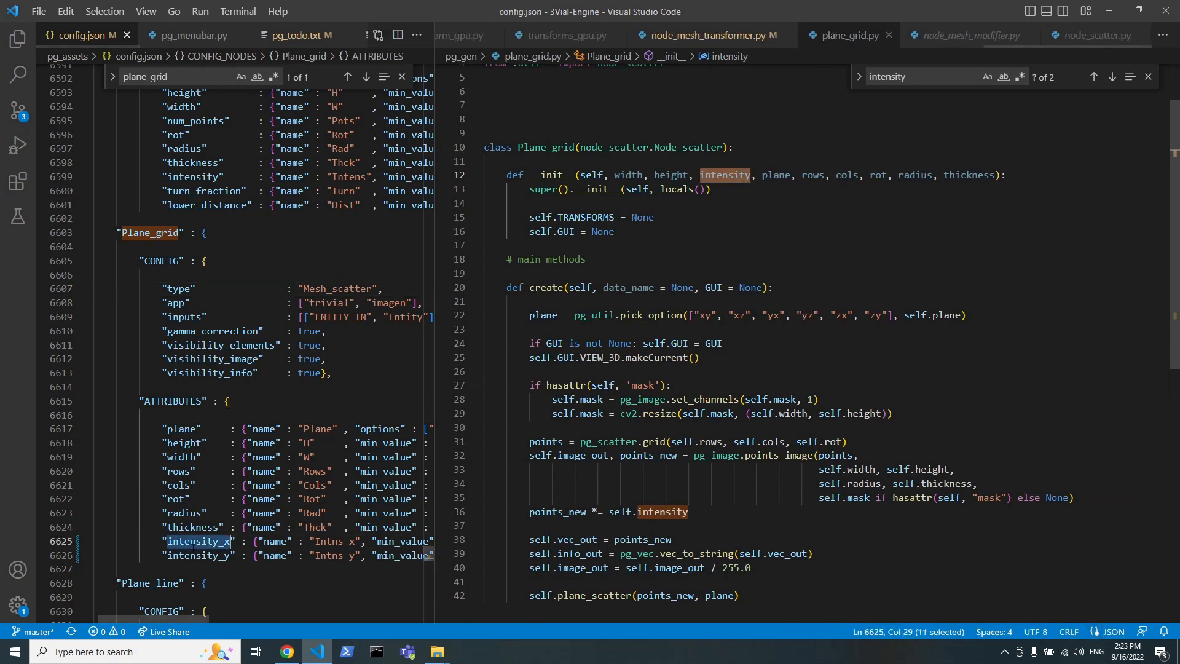
{"action": "double_click", "coordinate": [724, 175]}
{"action": "key", "text": "ctrl+v"}
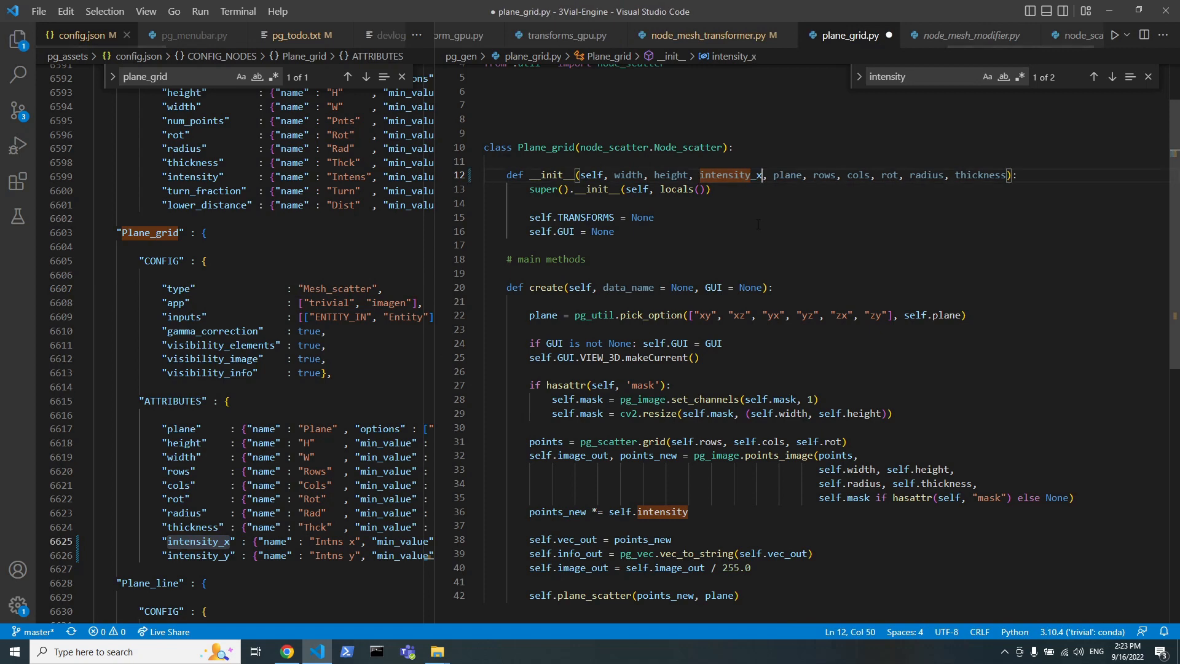
{"action": "type", "text": ", intensity_y,"}
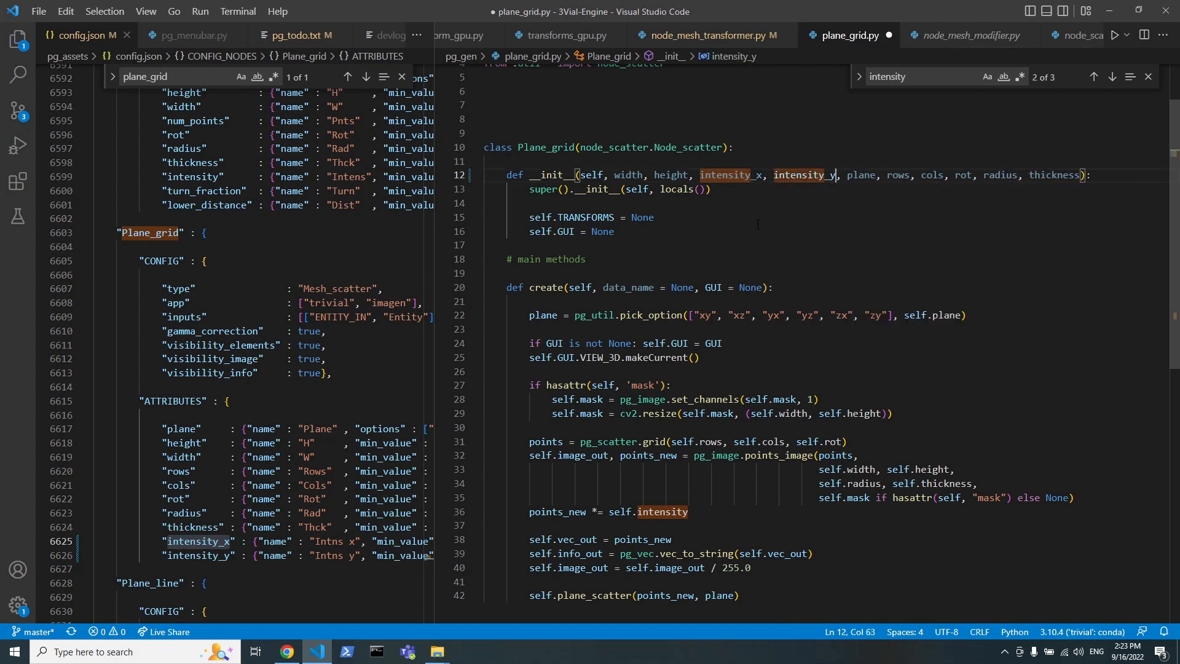
{"action": "key", "text": "ctrl+s"}
Add "import numpy as np" below the cv2 import in plane_grid.py and save the file
{"action": "scroll", "coordinate": [768, 236], "scroll_direction": "down", "scroll_amount": 3}
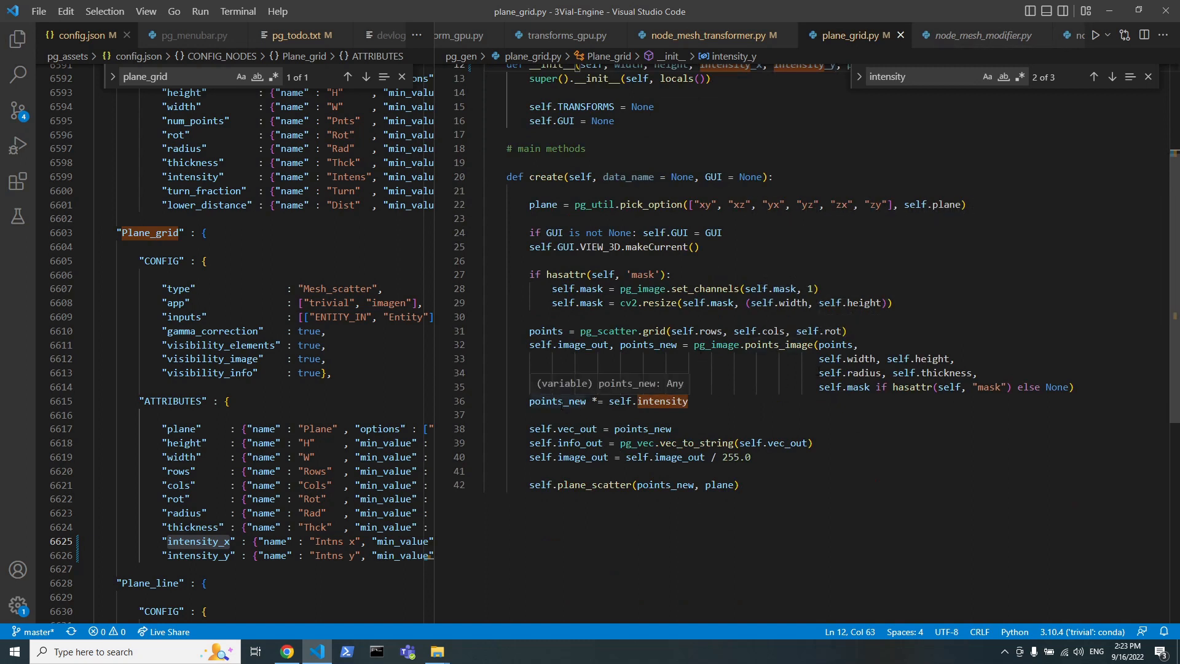
{"action": "double_click", "coordinate": [667, 401]}
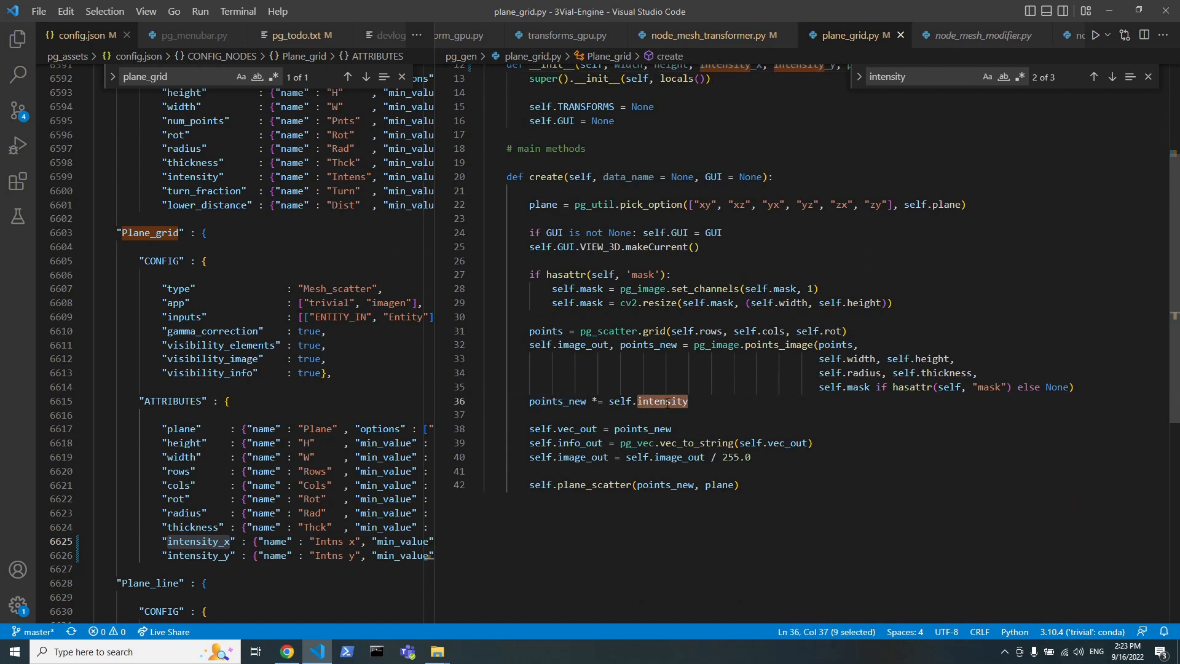
{"action": "left_click", "coordinate": [588, 485]}
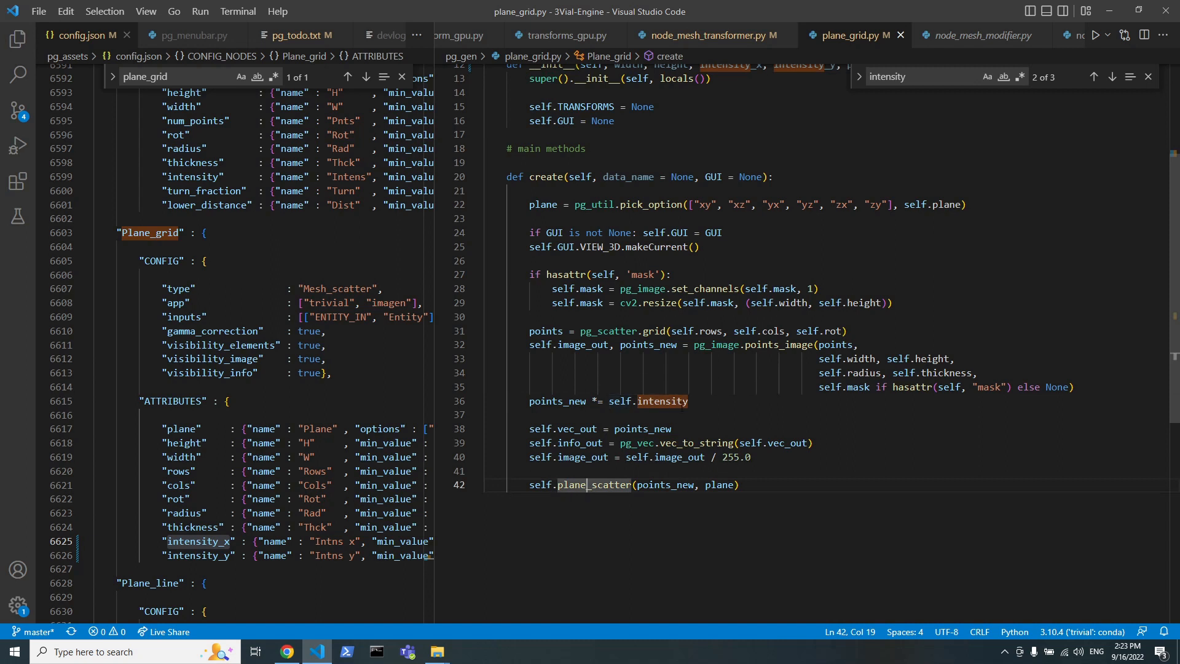
{"action": "left_click", "coordinate": [610, 402]}
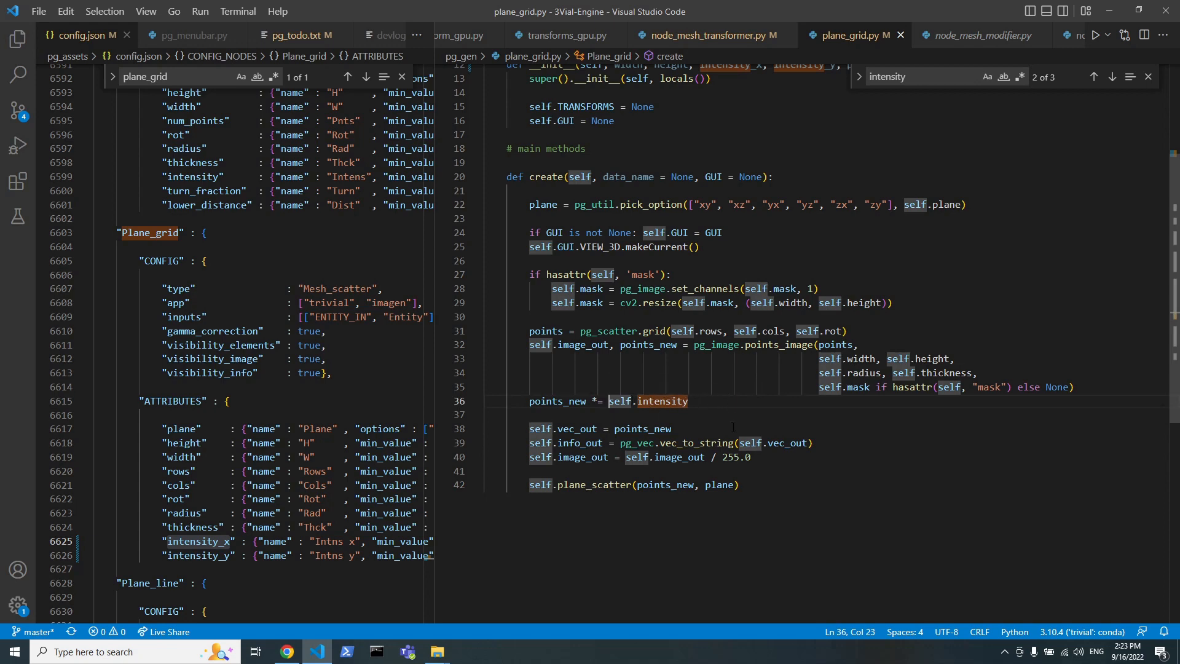
{"action": "scroll", "coordinate": [732, 426], "scroll_direction": "up", "scroll_amount": 5}
{"action": "left_click", "coordinate": [555, 87]}
{"action": "key", "text": "Return"}
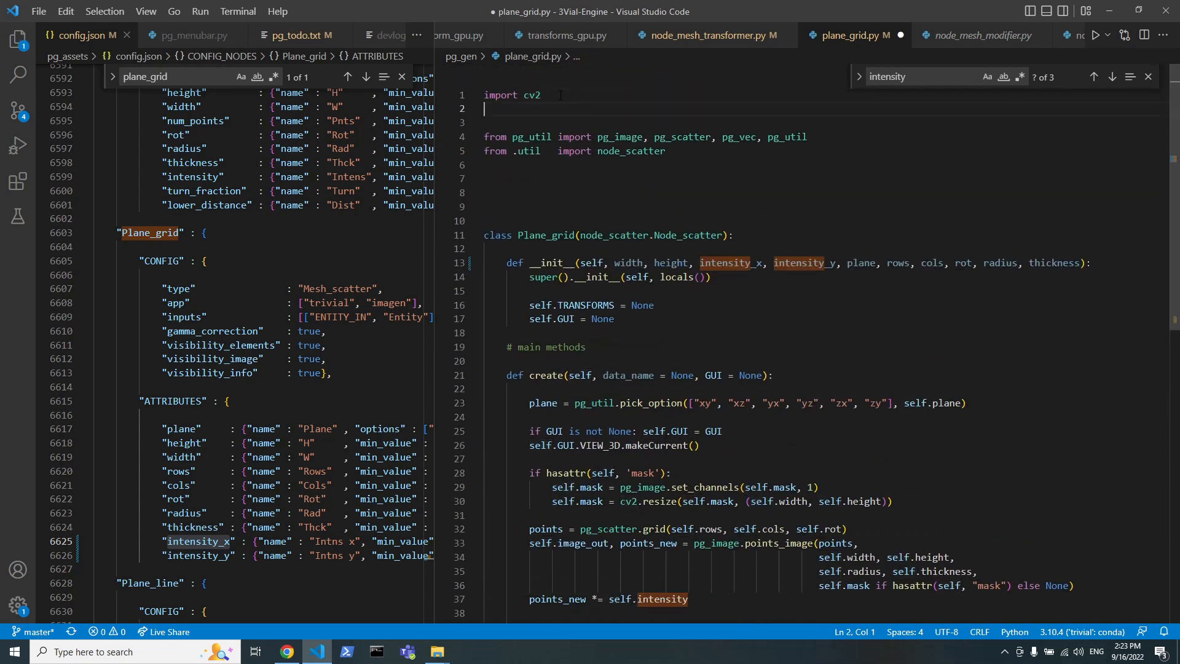
{"action": "type", "text": "import numpy as np"}
{"action": "key", "text": "ctrl+s"}
Change the points_new multiplier in create to np.array([self.intensity_x, self.intensity_y]) and save the file
{"action": "scroll", "coordinate": [560, 95], "scroll_direction": "down", "scroll_amount": 4}
{"action": "left_click", "coordinate": [610, 416]}
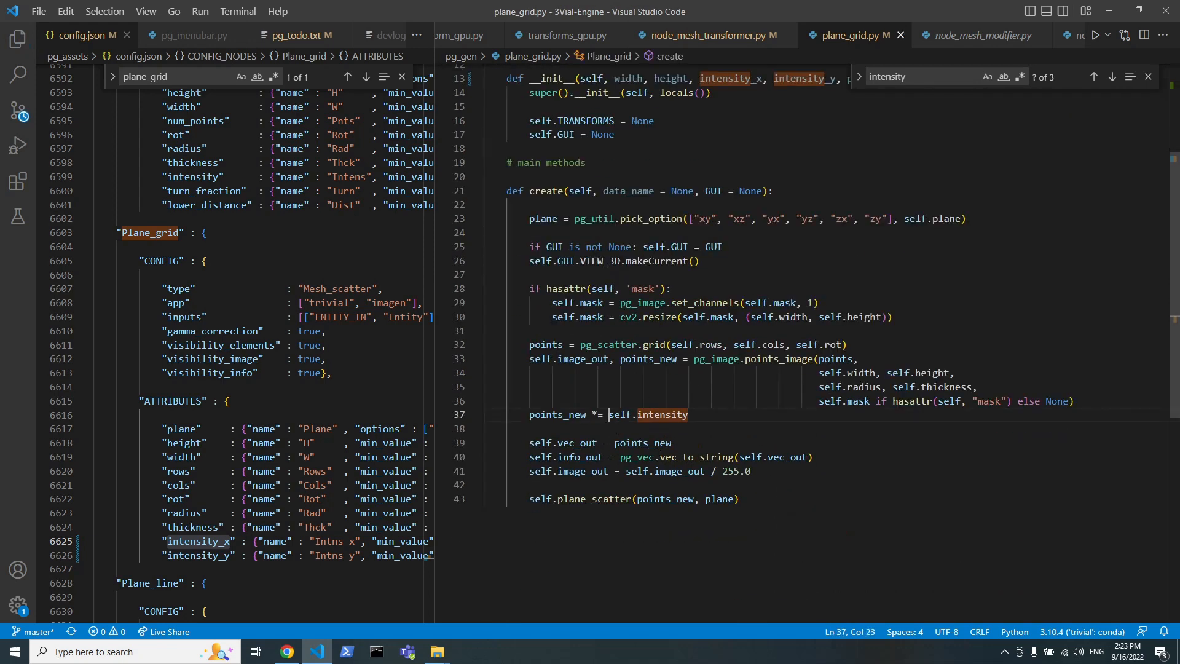
{"action": "type", "text": "np.array"}
{"action": "type", "text": "(p"}
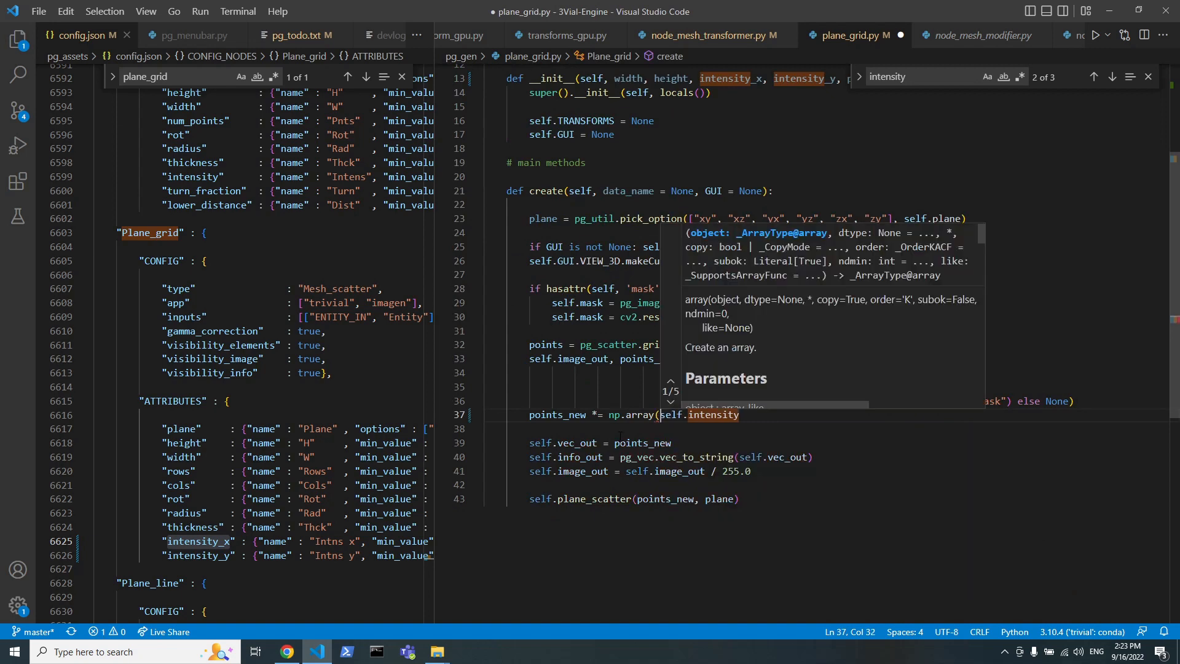
{"action": "key", "text": "BackSpace"}
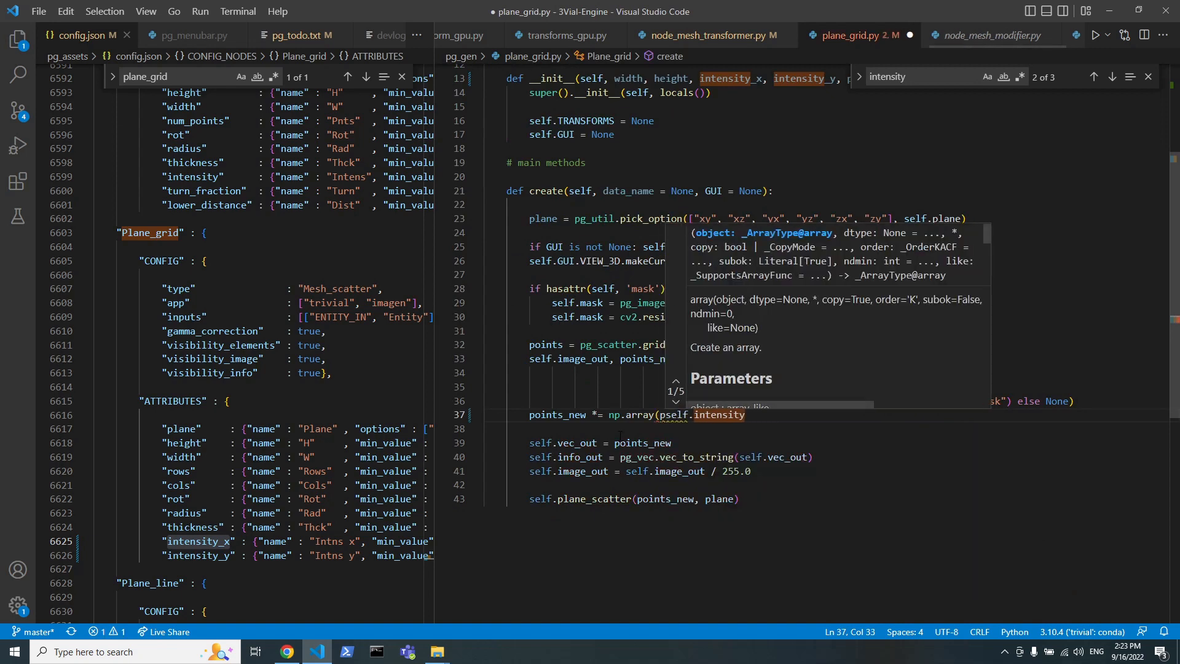
{"action": "type", "text": "["}
{"action": "key", "text": "End"}
{"action": "type", "text": "])"}
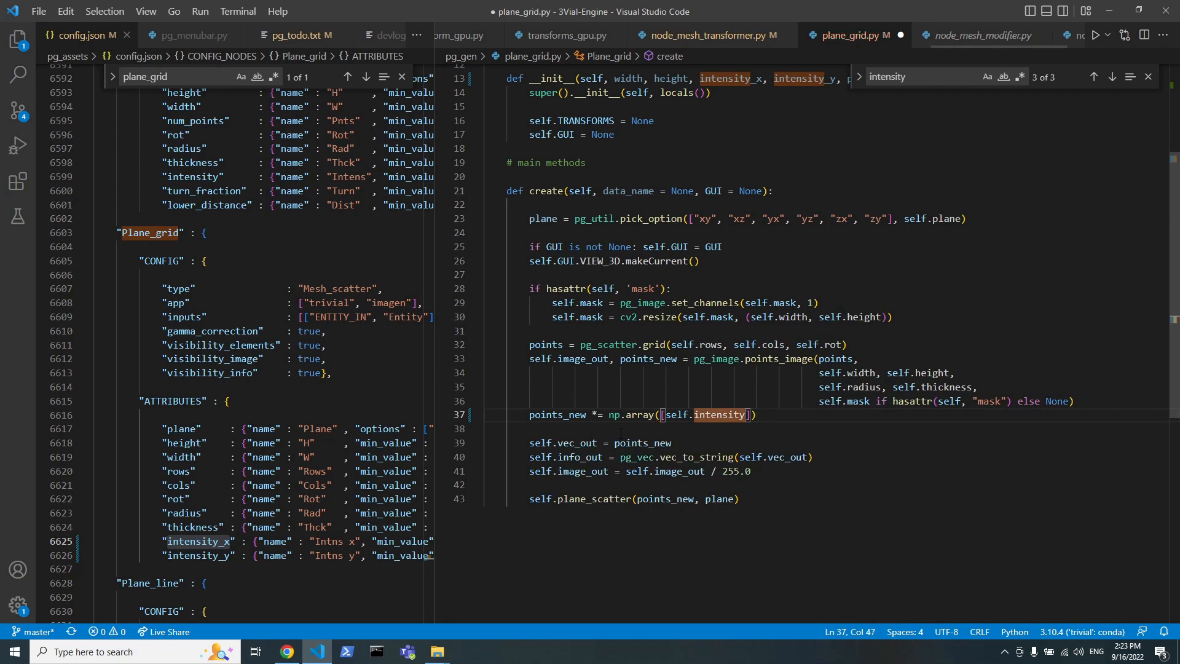
{"action": "type", "text": "_x, self."}
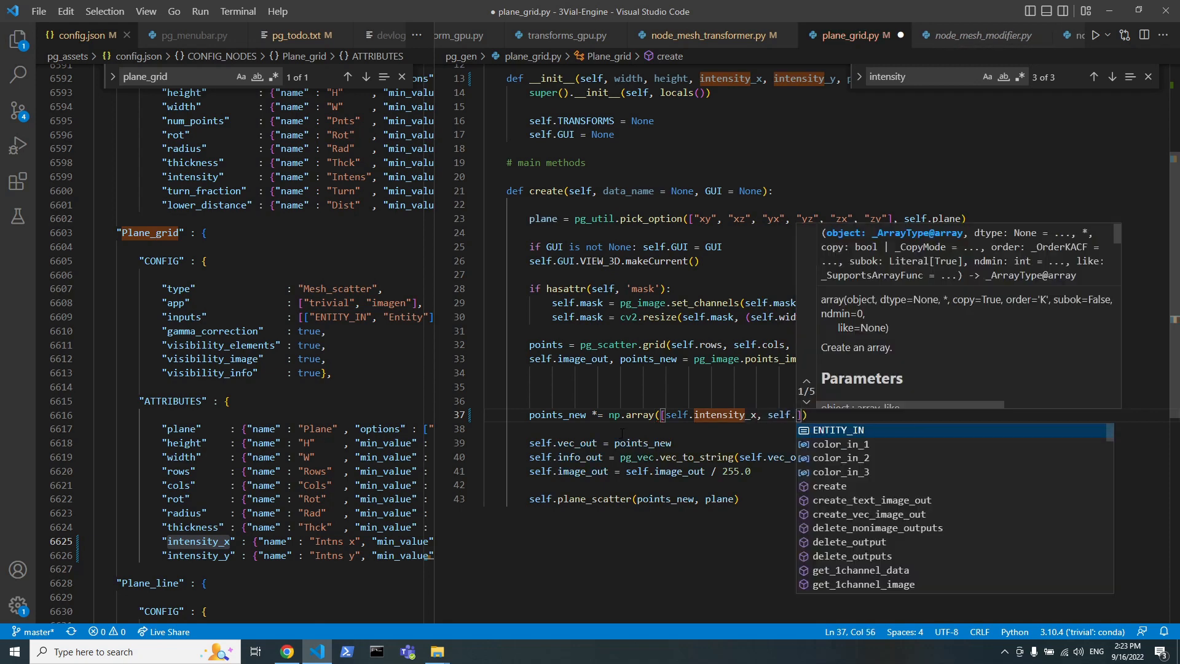
{"action": "type", "text": "intensity_y"}
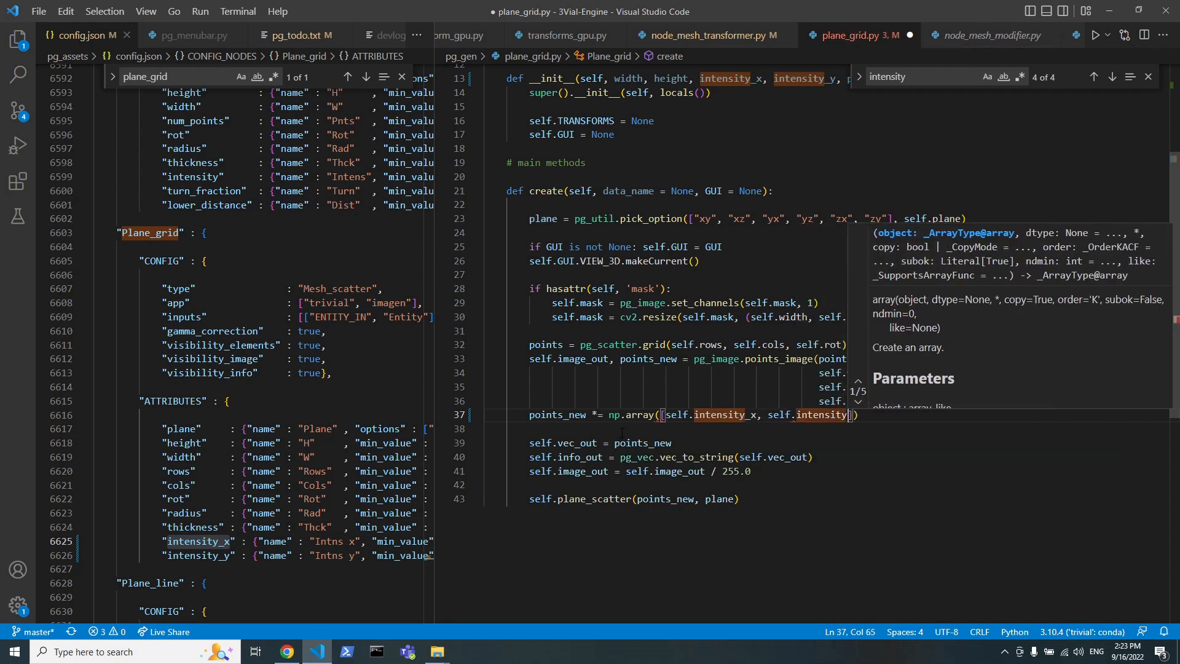
{"action": "key", "text": "ctrl+s"}
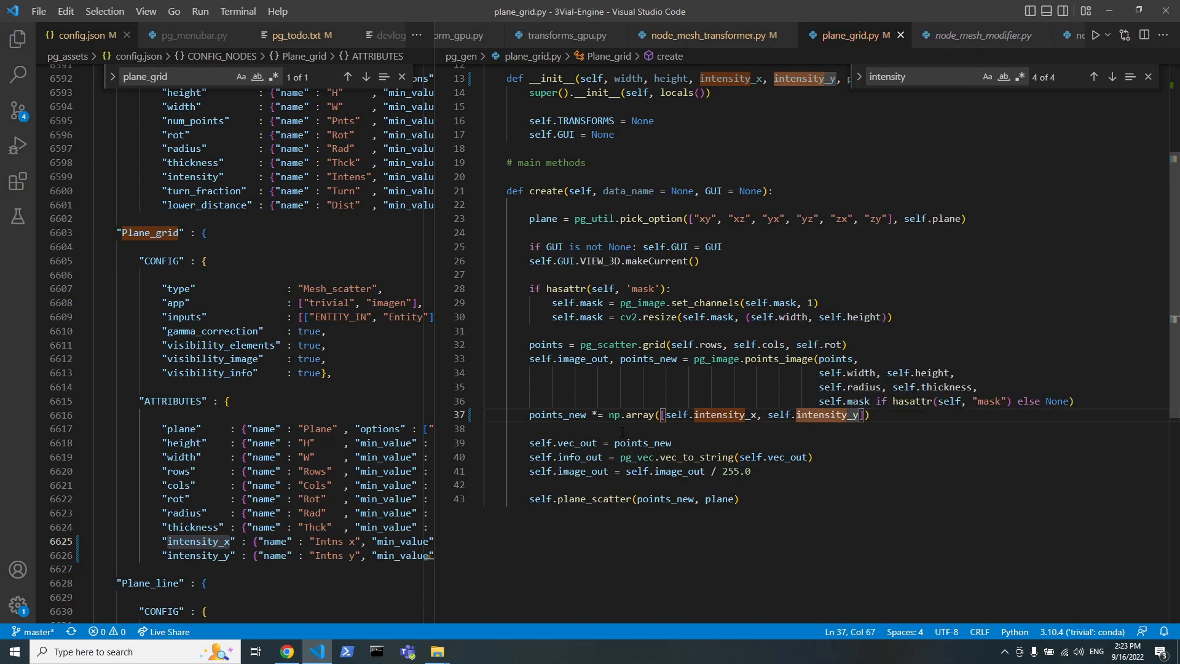
Switch to the Command Prompt and launch the engine with python Engine_3Vial.py
{"action": "left_click", "coordinate": [785, 236]}
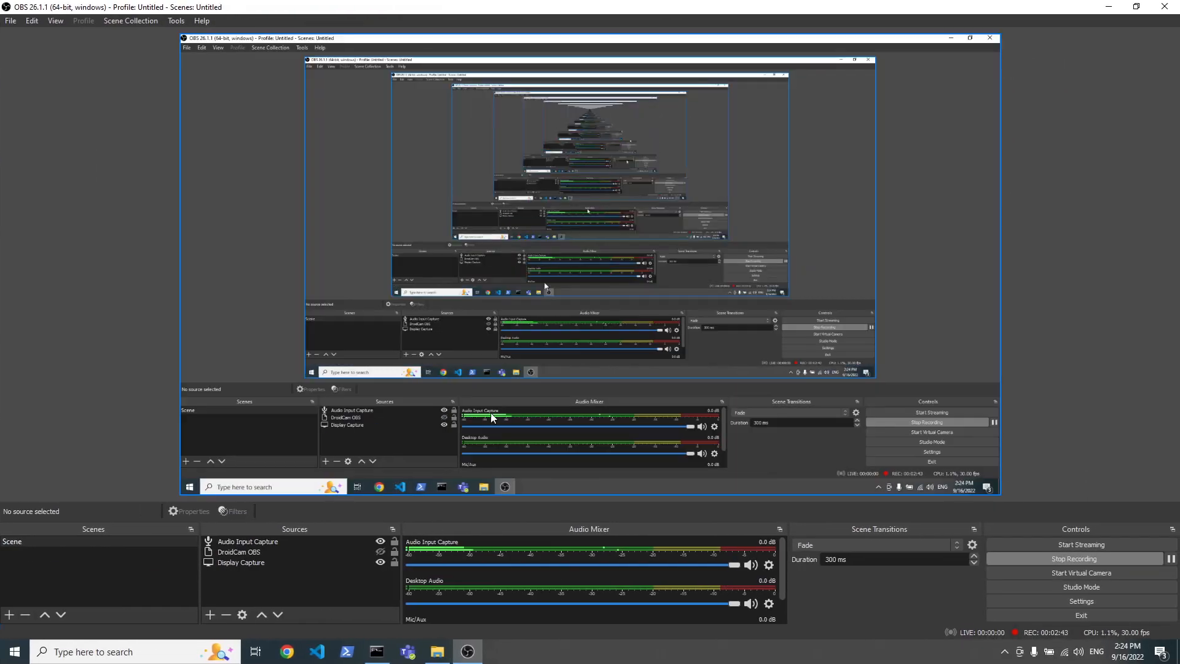
{"action": "key", "text": "alt+Tab"}
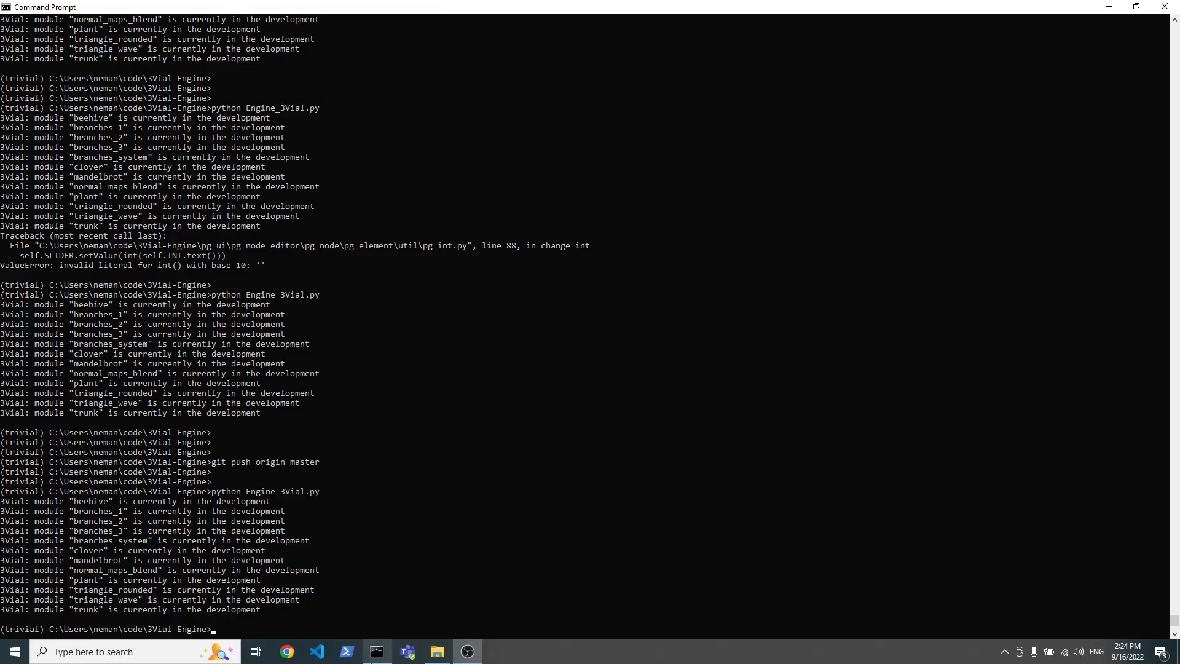
{"action": "key", "text": "Return"}
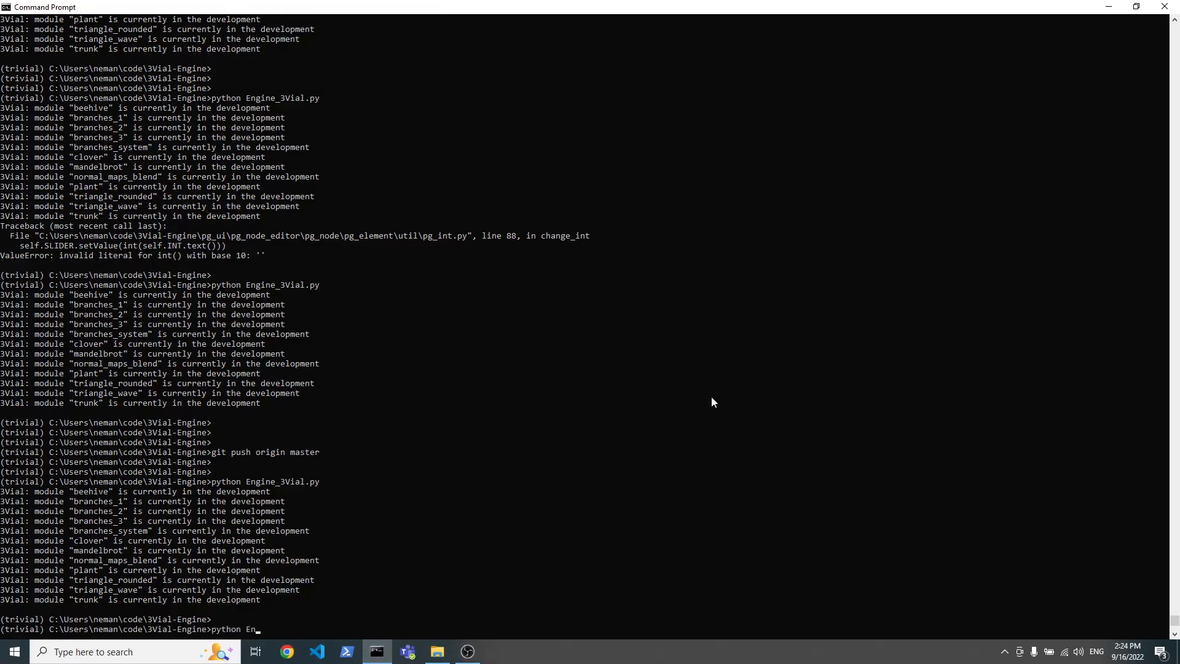
{"action": "type", "text": "python En"}
{"action": "key", "text": "Tab"}
{"action": "key", "text": "Return"}
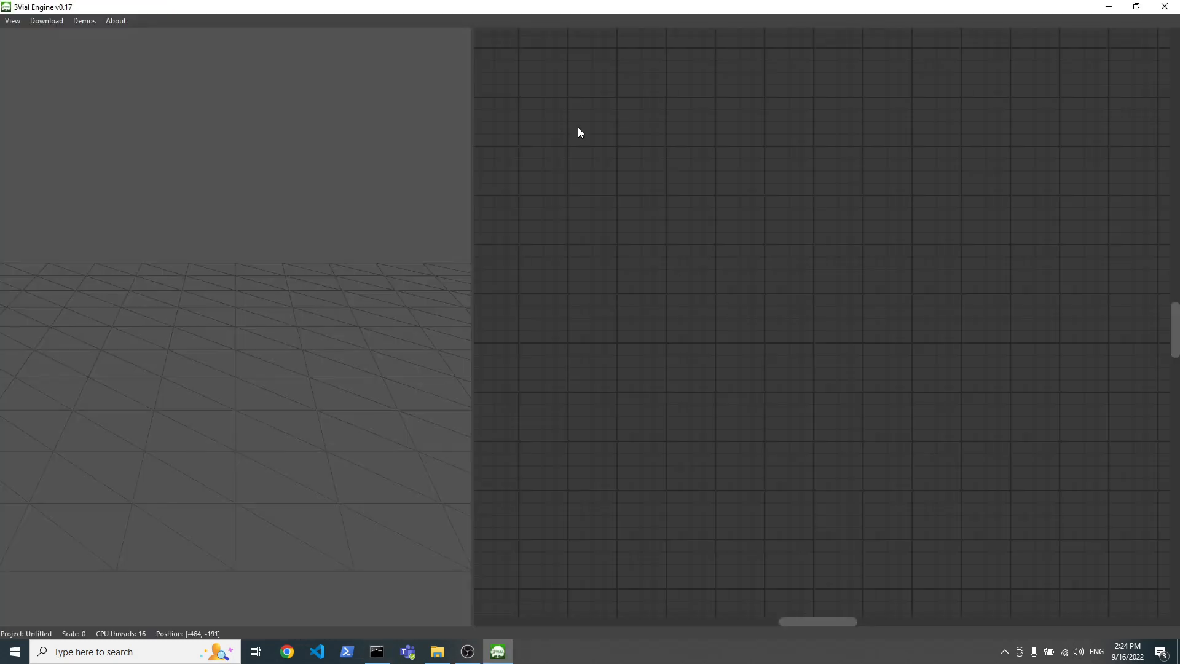
Add an Astroid mesh generator node to the empty node graph
{"action": "right_click", "coordinate": [578, 128]}
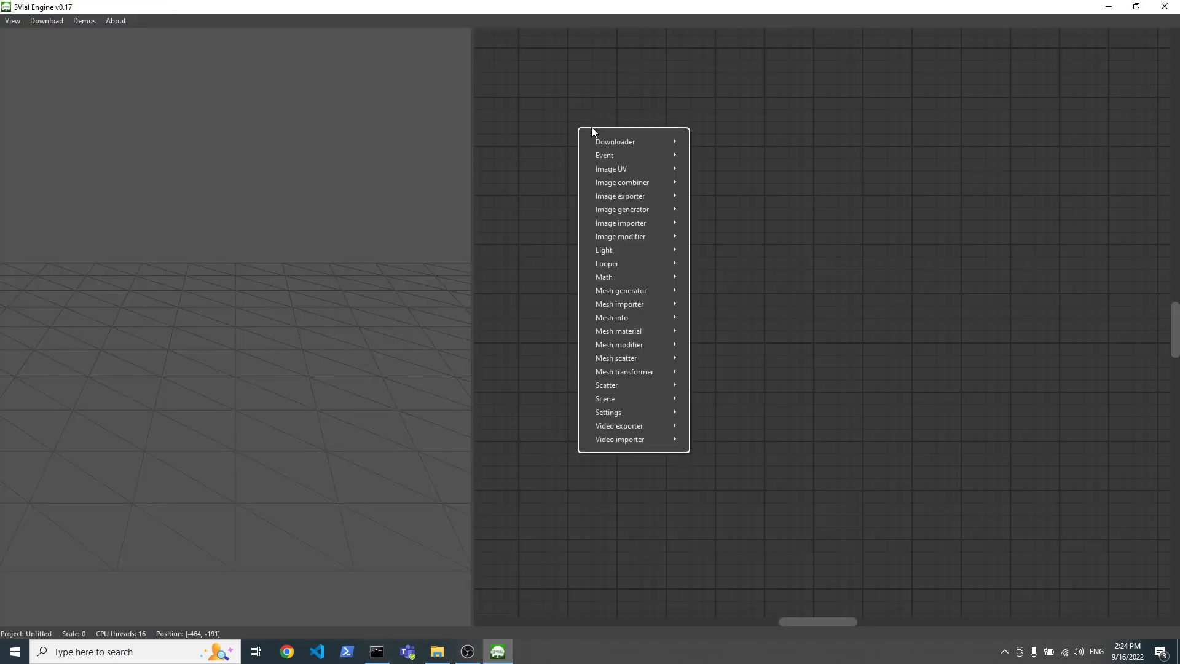
{"action": "mouse_move", "coordinate": [650, 288]}
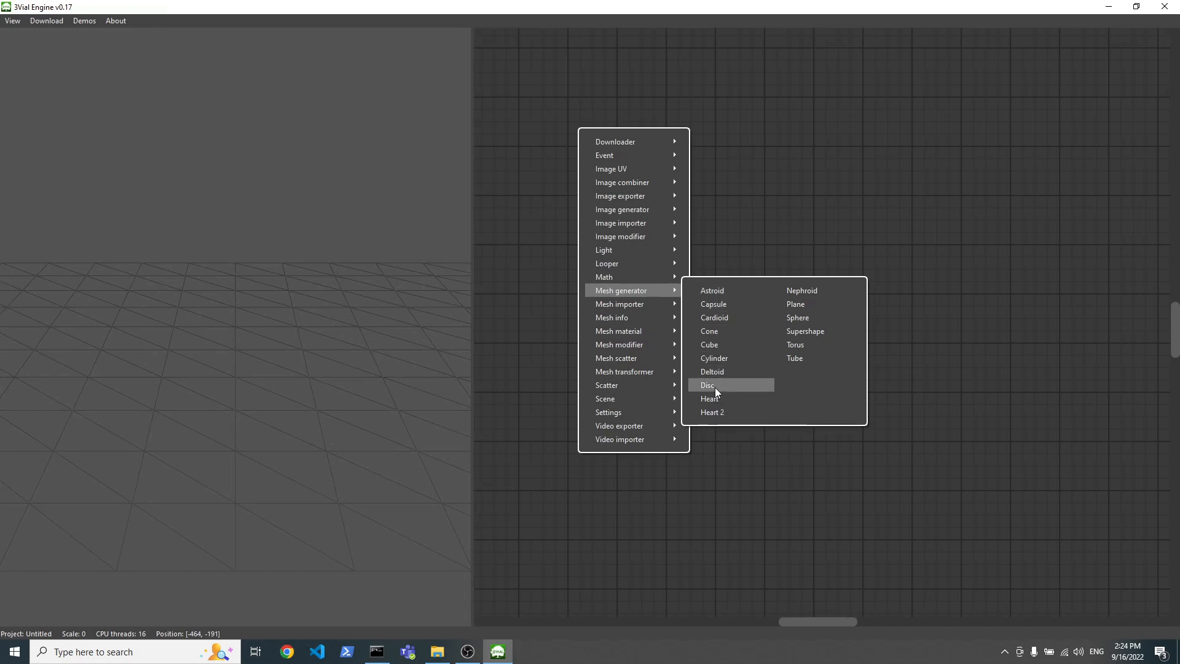
{"action": "left_click", "coordinate": [719, 291]}
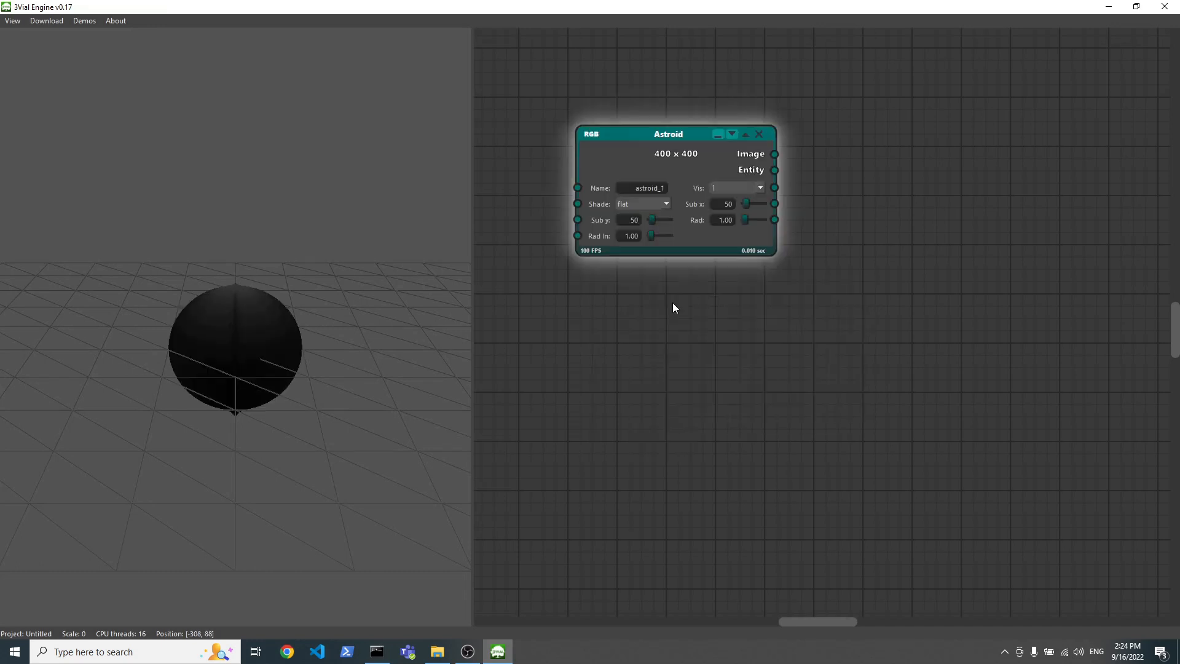
{"action": "left_click_drag", "start_coordinate": [386, 358], "coordinate": [361, 401]}
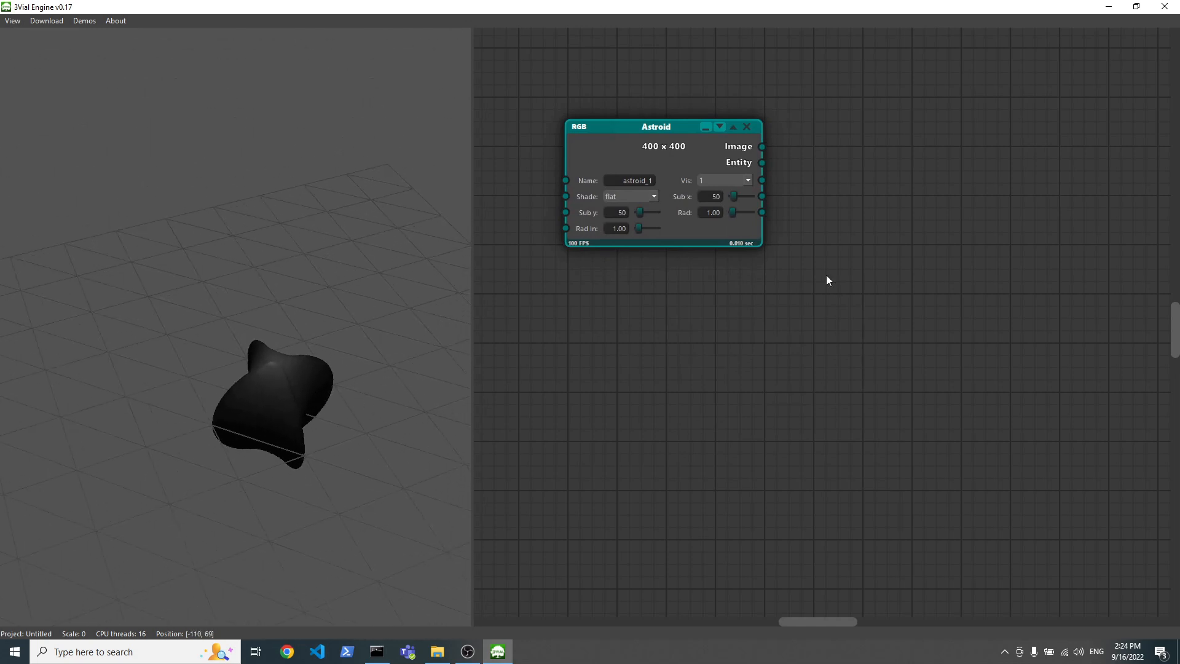
Add a Plane grid mesh scatter node and connect the Astroid's Entity output to its Entity input
{"action": "right_click", "coordinate": [873, 148]}
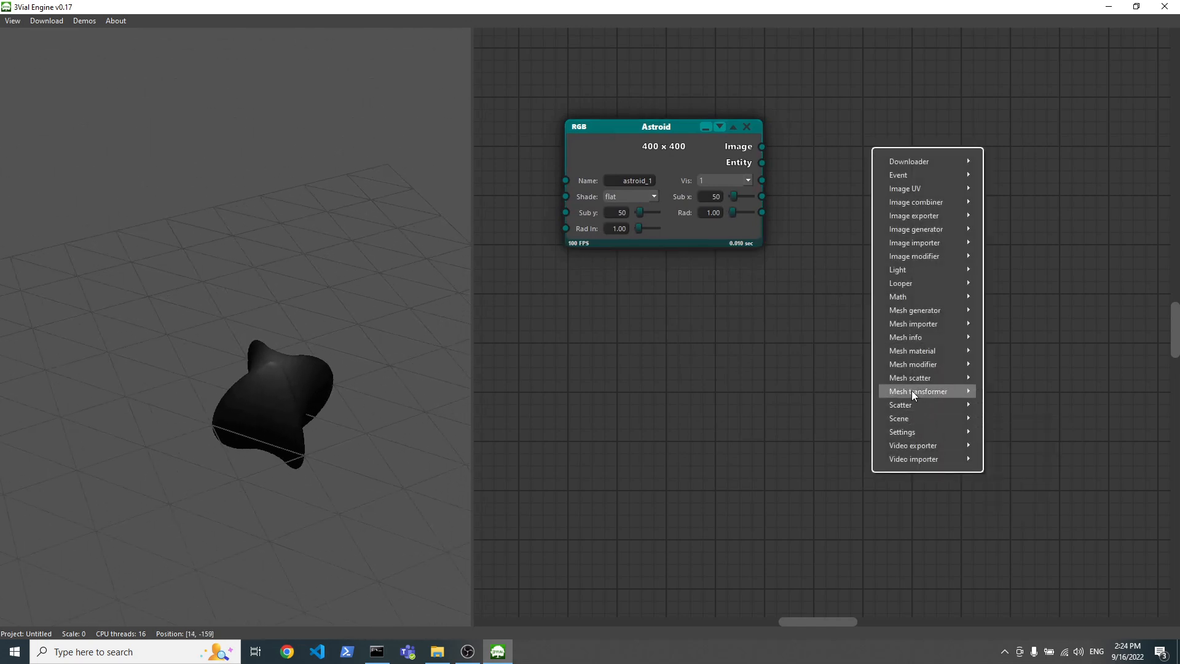
{"action": "mouse_move", "coordinate": [911, 378]}
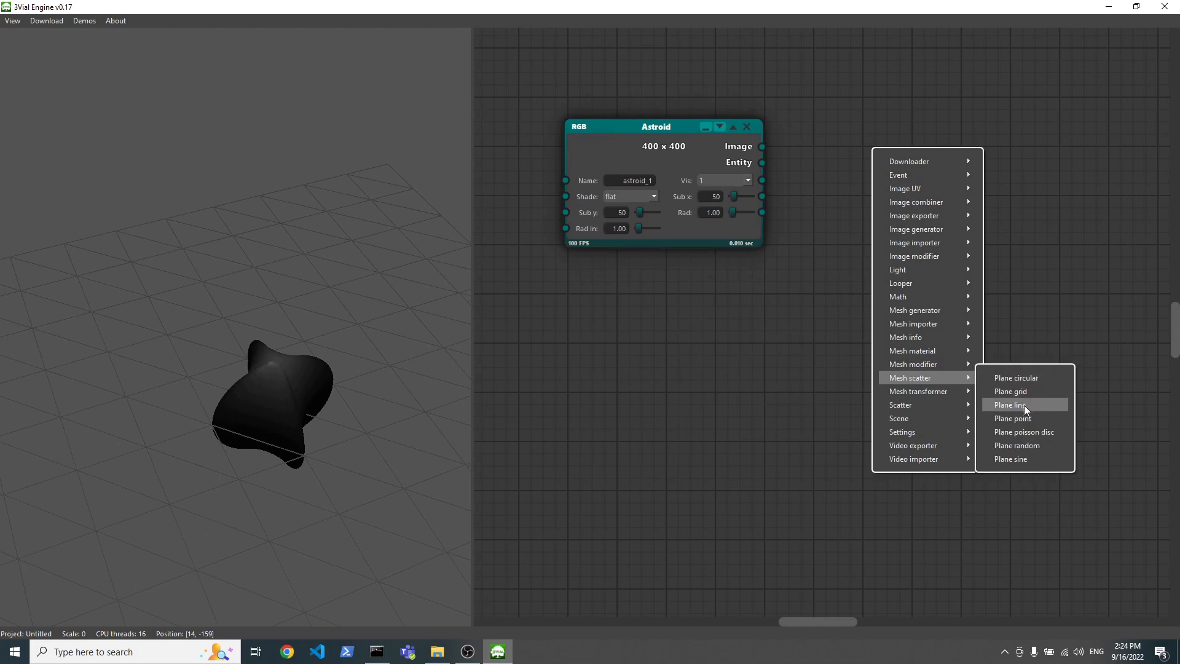
{"action": "left_click", "coordinate": [1011, 391]}
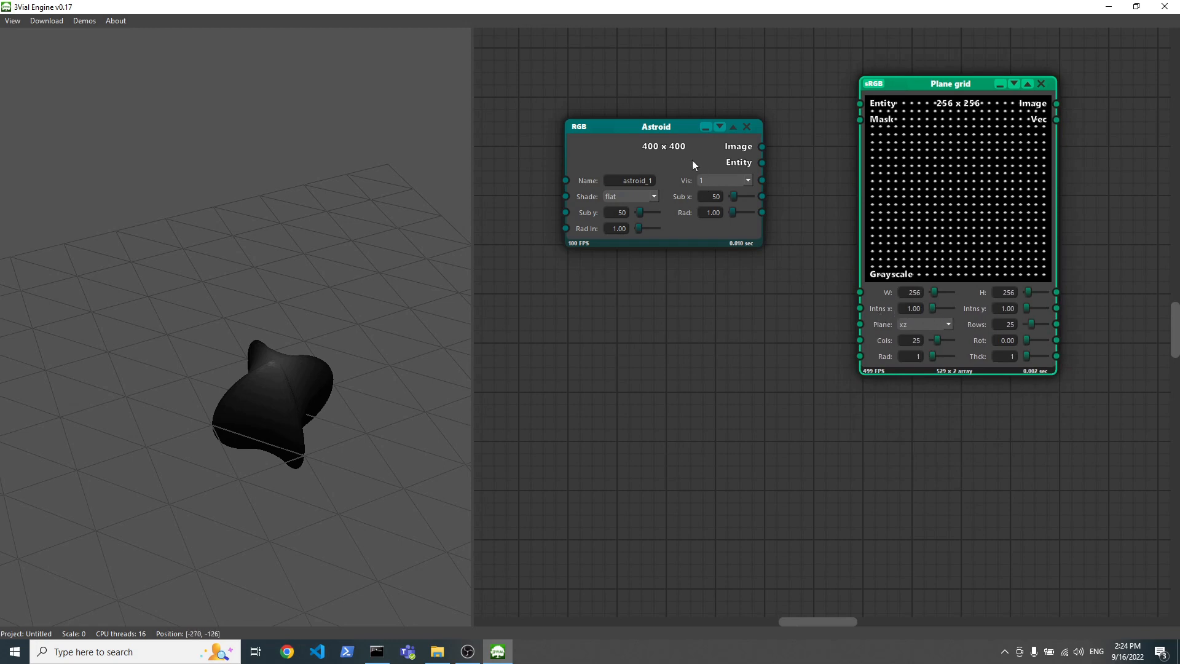
{"action": "left_click_drag", "start_coordinate": [692, 160], "coordinate": [648, 139]}
{"action": "left_click_drag", "start_coordinate": [719, 143], "coordinate": [861, 105]}
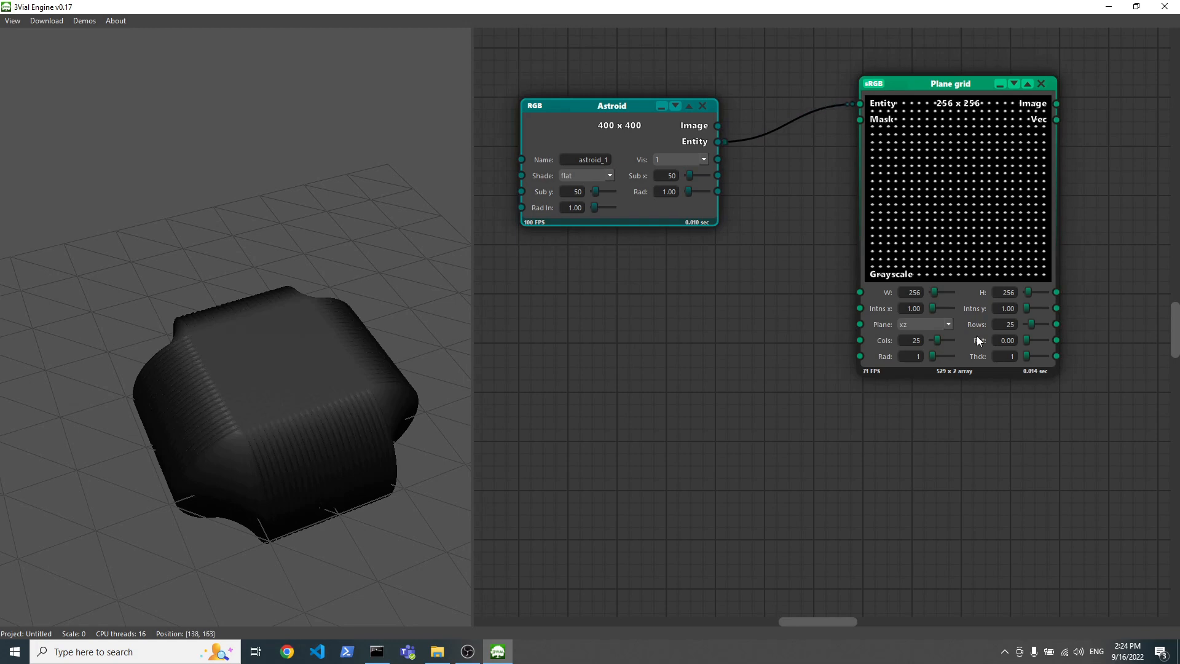
Set the Plane grid node's Intns y to 19.01 and Intns x to 37.01, and inspect the scattered meshes
{"action": "left_click_drag", "start_coordinate": [1027, 305], "coordinate": [1030, 311]}
{"action": "left_click_drag", "start_coordinate": [929, 311], "coordinate": [937, 313]}
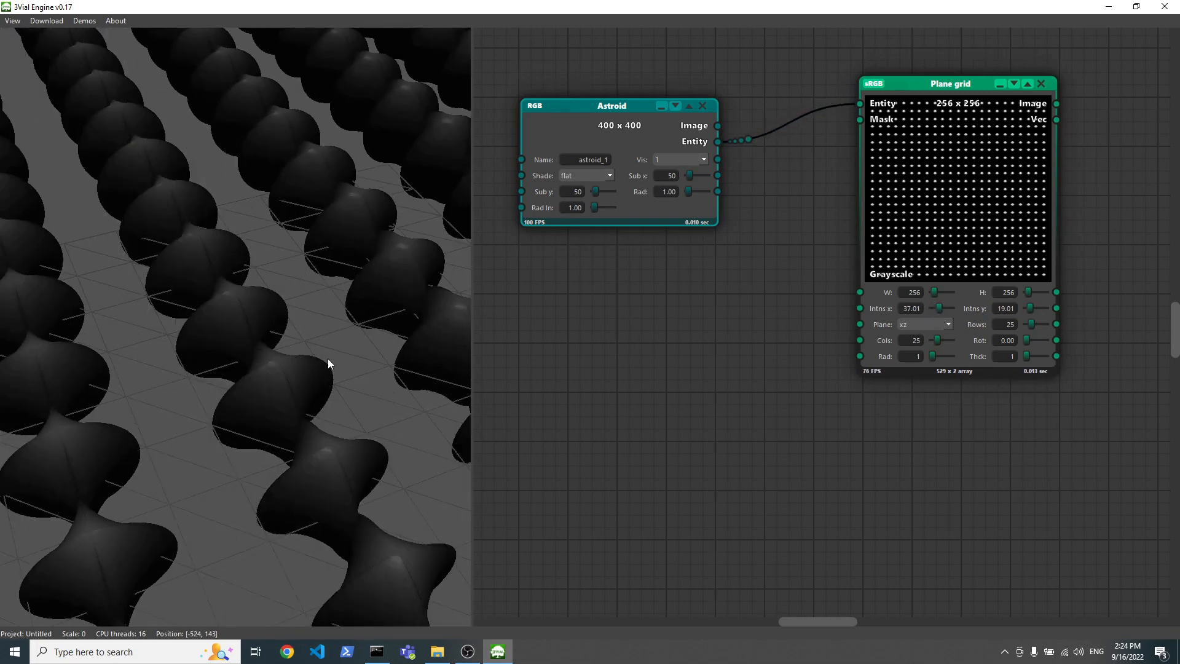
{"action": "left_click_drag", "start_coordinate": [327, 359], "coordinate": [311, 320]}
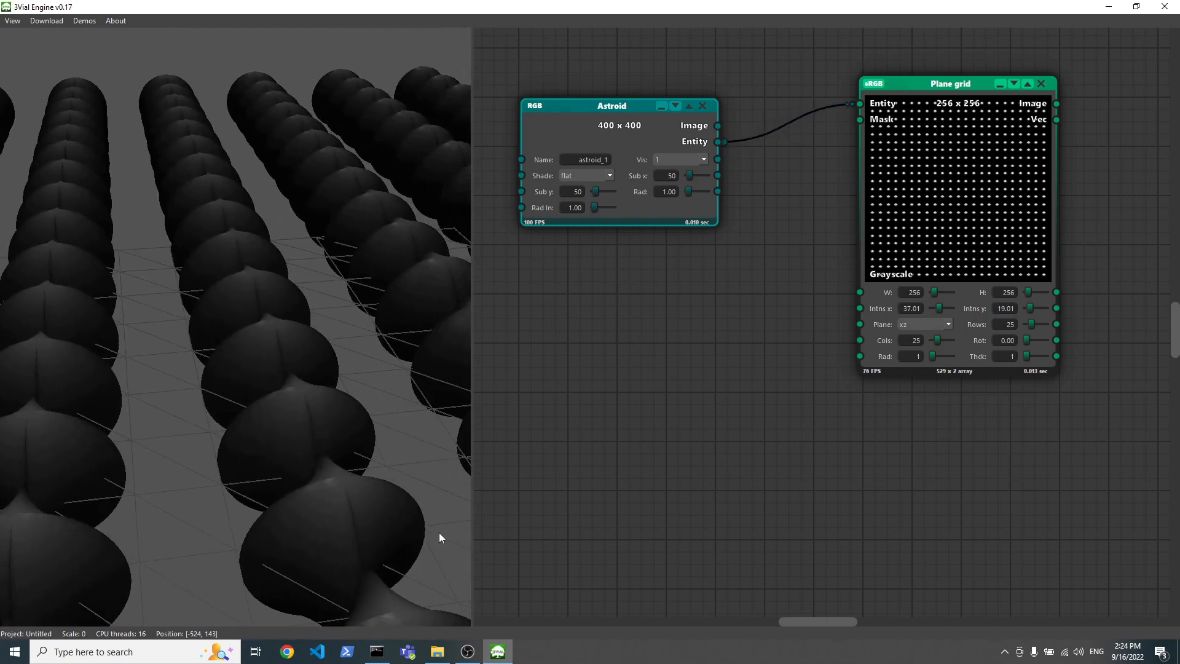